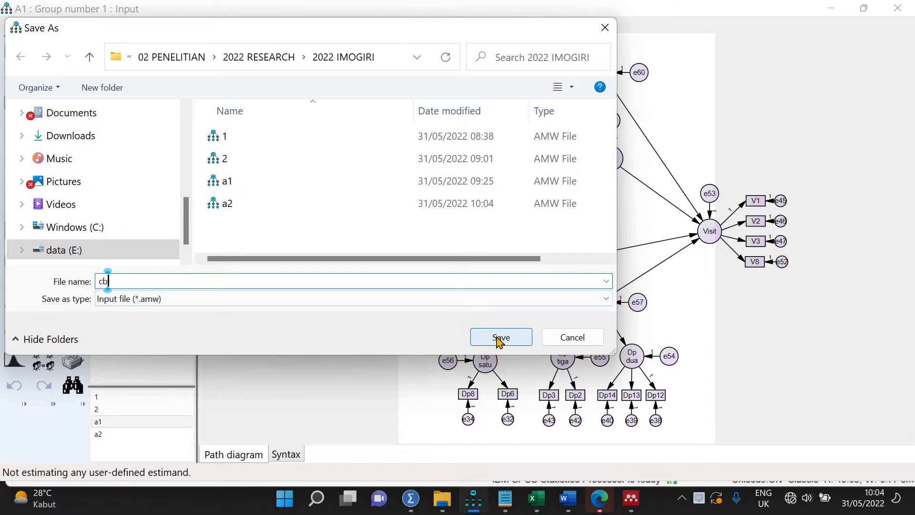
# Save a copy of the model under the file name b1 in the 2022 IMOGIRI folder.
pyautogui.press('BackSpace')
pyautogui.press('BackSpace')
pyautogui.write('b')
pyautogui.click(500, 337)
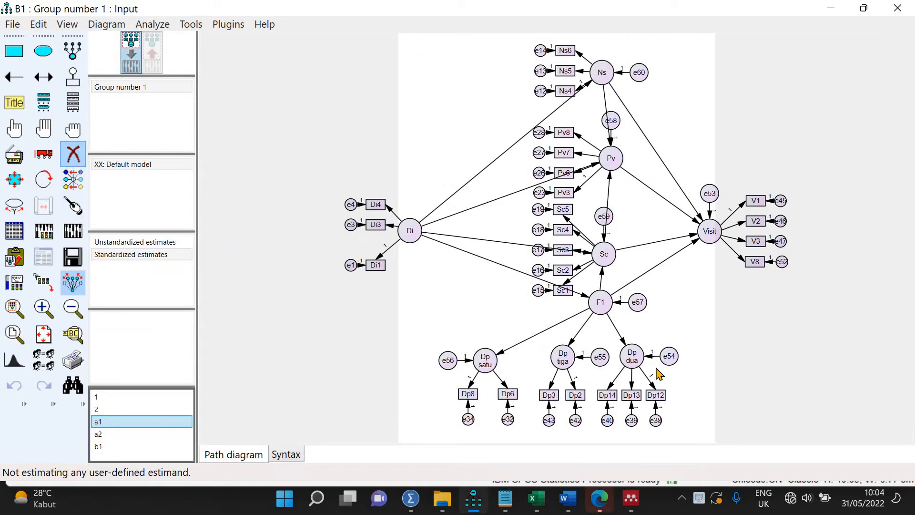
# Erase the latent variables Sc and F1, the error terms e59 and e19, and the indicators Sc5 and Sc4 from the diagram.
pyautogui.click(605, 257)
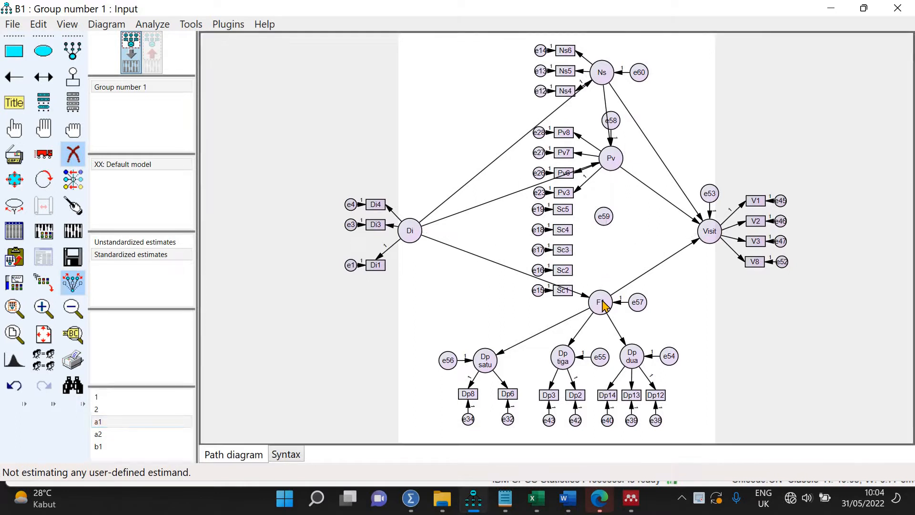
pyautogui.click(601, 301)
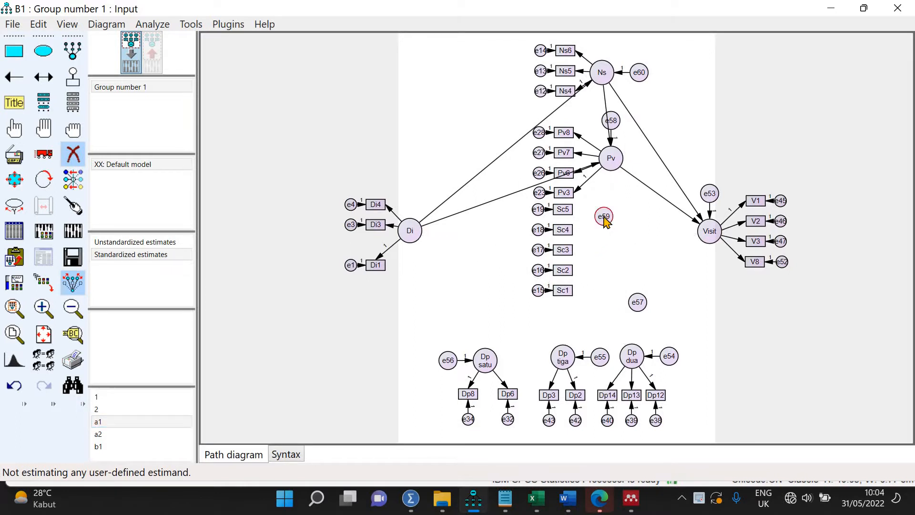
pyautogui.click(604, 218)
pyautogui.click(539, 209)
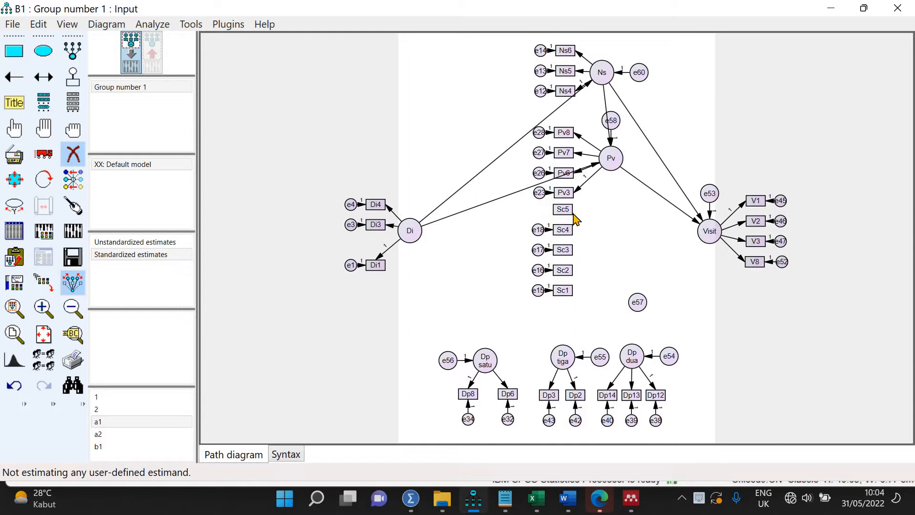
pyautogui.click(563, 210)
pyautogui.click(562, 230)
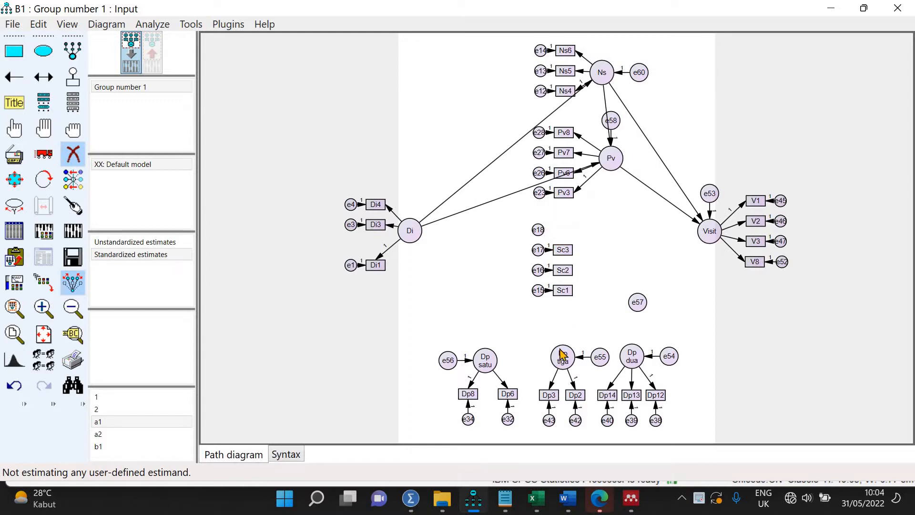
# Erase the Dp tiga and Dp satu constructs, plus error term e56 and indicator Dp6 with its error e32.
pyautogui.click(563, 357)
pyautogui.click(443, 371)
pyautogui.click(446, 363)
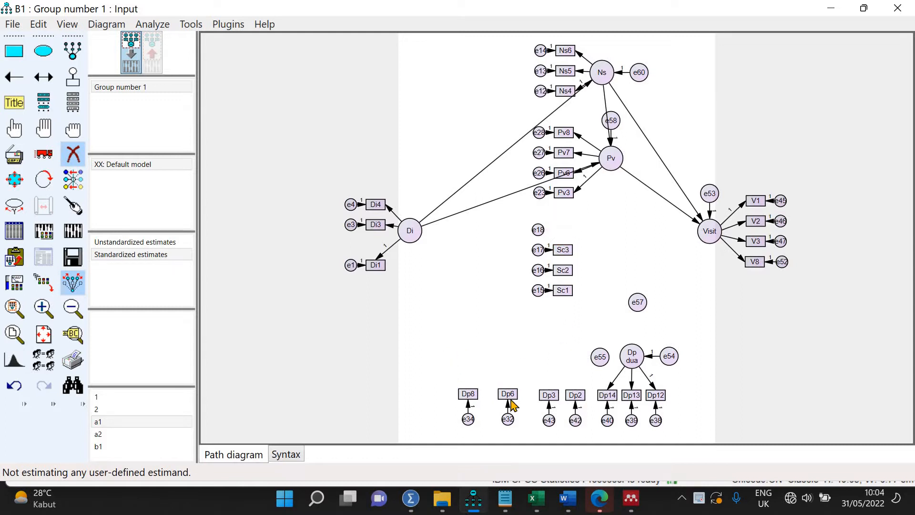
pyautogui.click(508, 395)
pyautogui.click(508, 419)
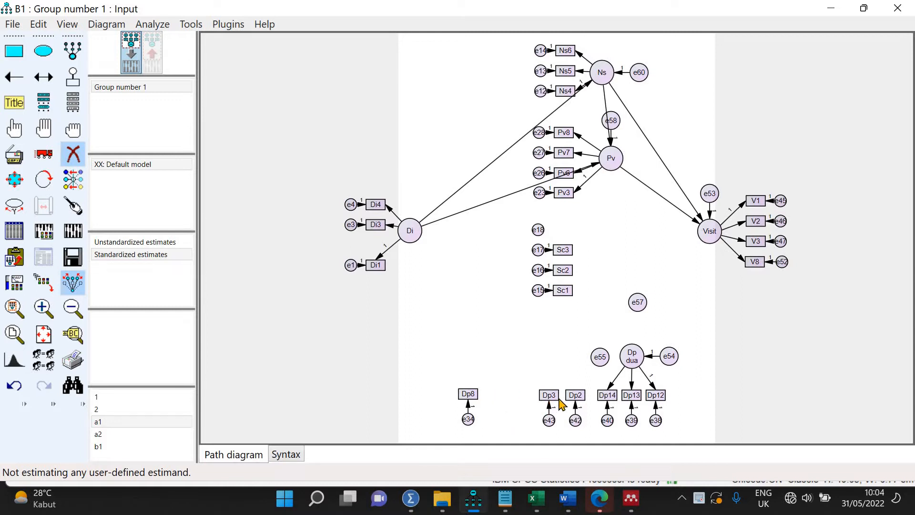
# Erase the indicators Dp3, Dp2 and Dp8 together with their error terms e43, e42 and e34.
pyautogui.click(549, 394)
pyautogui.click(574, 401)
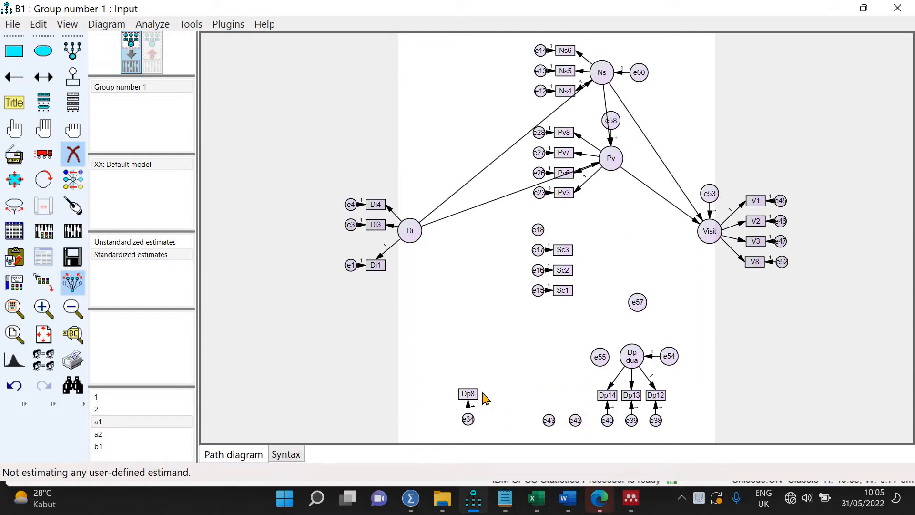
pyautogui.click(467, 414)
pyautogui.click(468, 419)
pyautogui.click(549, 420)
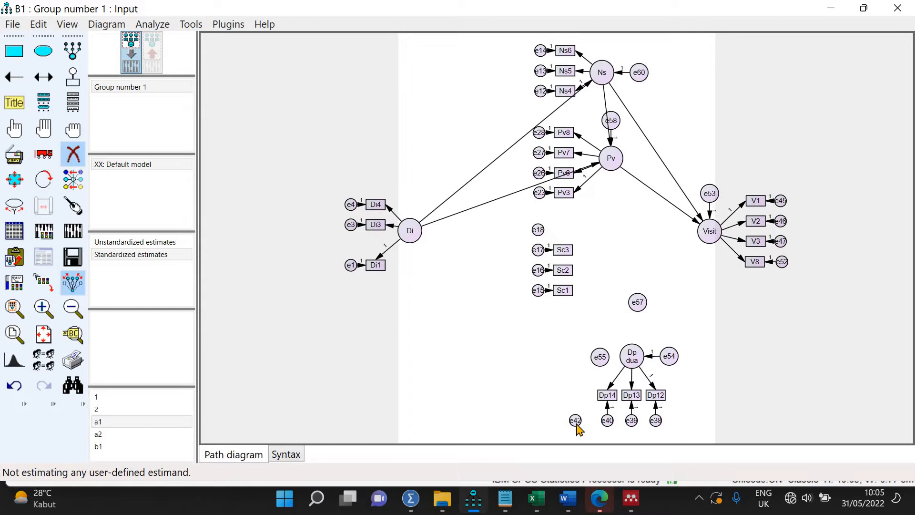
pyautogui.click(575, 422)
# Erase the Dp dua construct, its indicator Dp14, and the residual terms e55, e57 and e54.
pyautogui.click(607, 396)
pyautogui.click(631, 356)
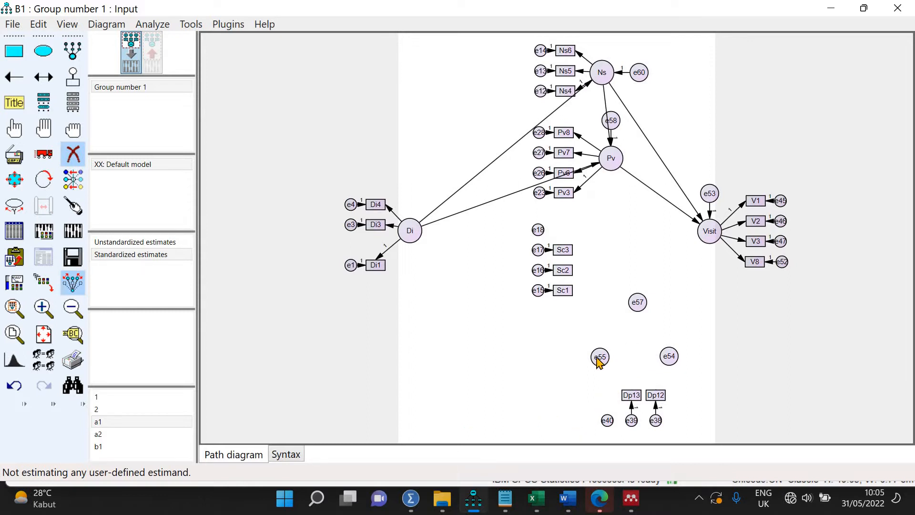
pyautogui.click(599, 358)
pyautogui.click(637, 302)
pyautogui.click(669, 356)
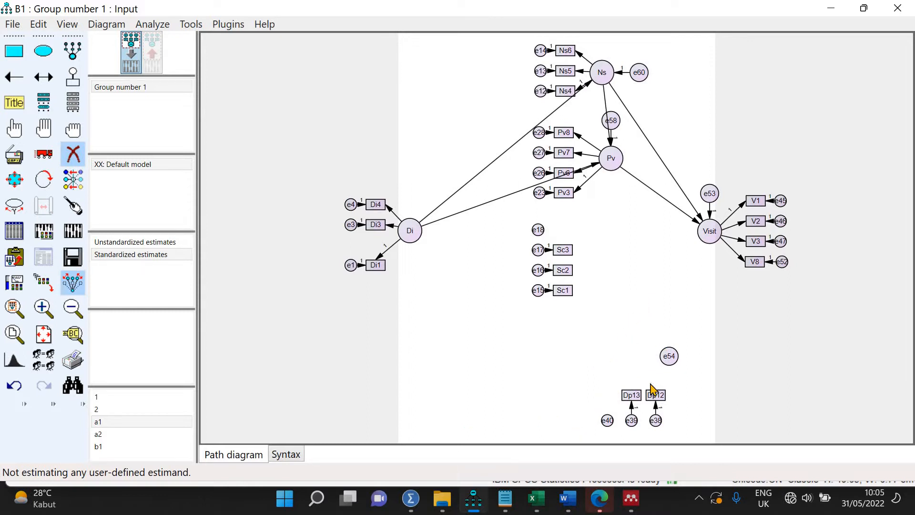
# Erase the indicators Dp13 and Dp12 and the leftover error terms e39, e40 and e38.
pyautogui.click(628, 400)
pyautogui.click(656, 399)
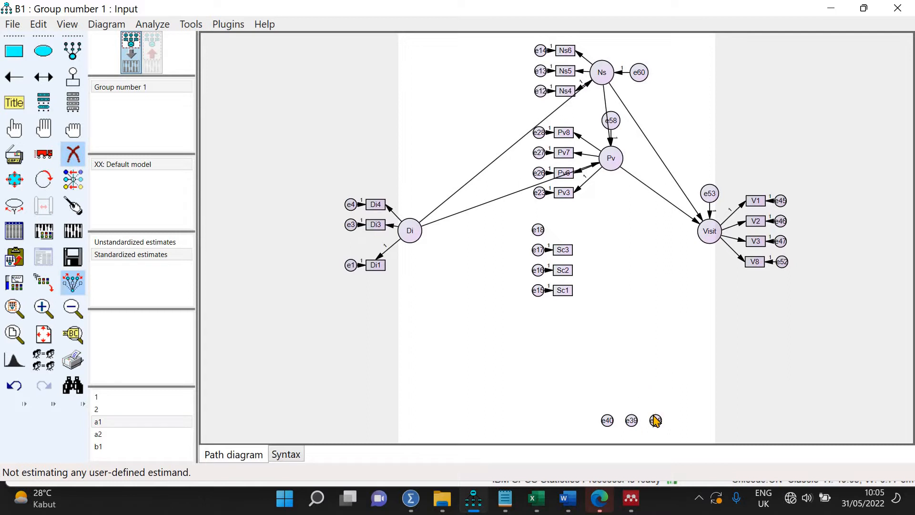
pyautogui.click(632, 421)
pyautogui.click(608, 421)
pyautogui.click(656, 422)
# Erase the indicators Sc1, Sc2 and Sc3 and the leftover error terms e15 to e18.
pyautogui.click(565, 292)
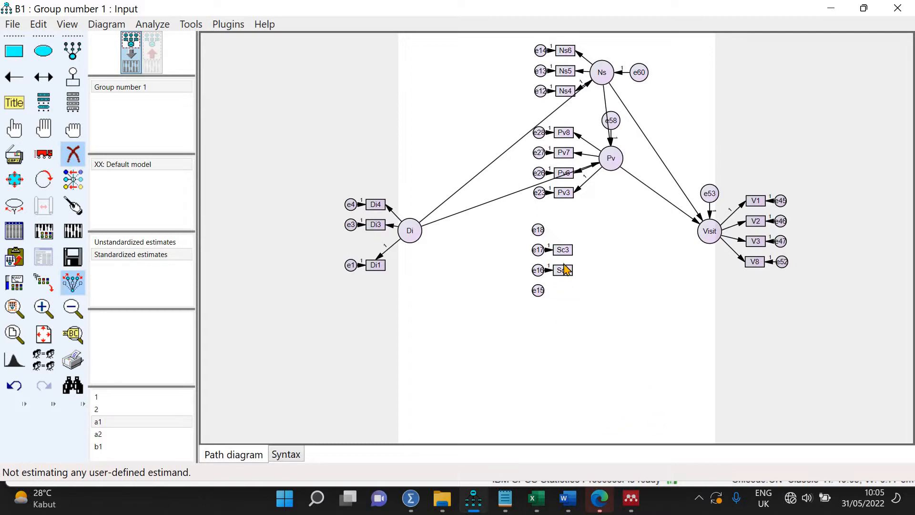
pyautogui.click(563, 267)
pyautogui.click(562, 249)
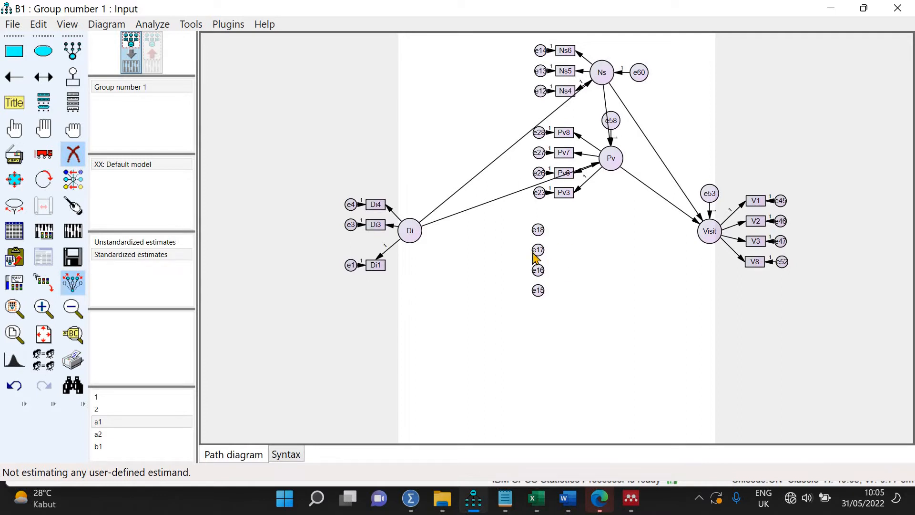
pyautogui.click(537, 249)
pyautogui.click(538, 230)
pyautogui.click(537, 270)
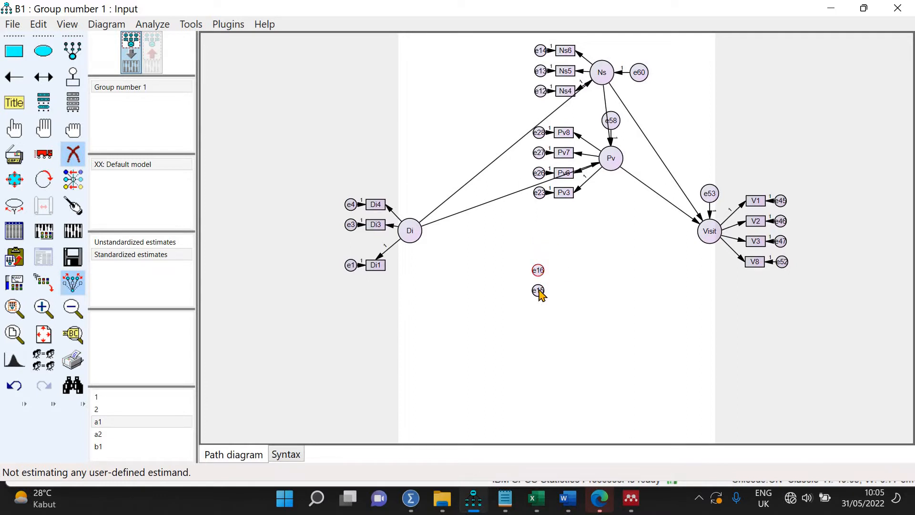
pyautogui.click(538, 291)
# Move the Di and Visit constructs up to a height between Ns and Pv, bringing Di closer to them.
pyautogui.click(47, 156)
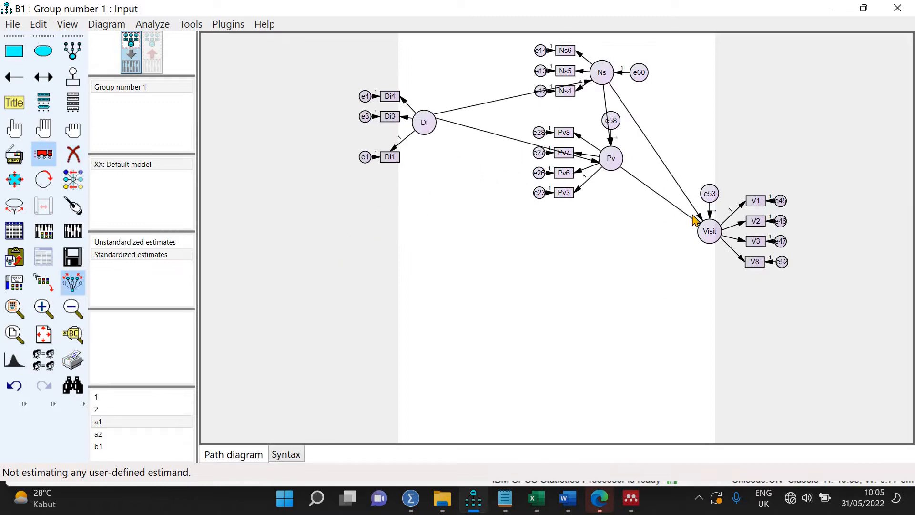
pyautogui.moveTo(711, 237); pyautogui.dragTo(711, 120)
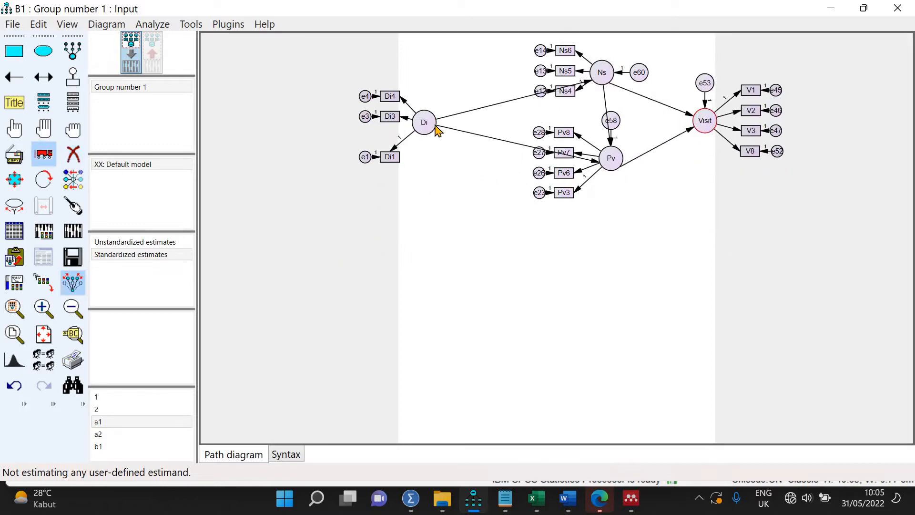
pyautogui.moveTo(424, 121); pyautogui.dragTo(479, 121)
# Set the paper size to Landscape - A4 and fit the path diagram to the page.
pyautogui.click(67, 24)
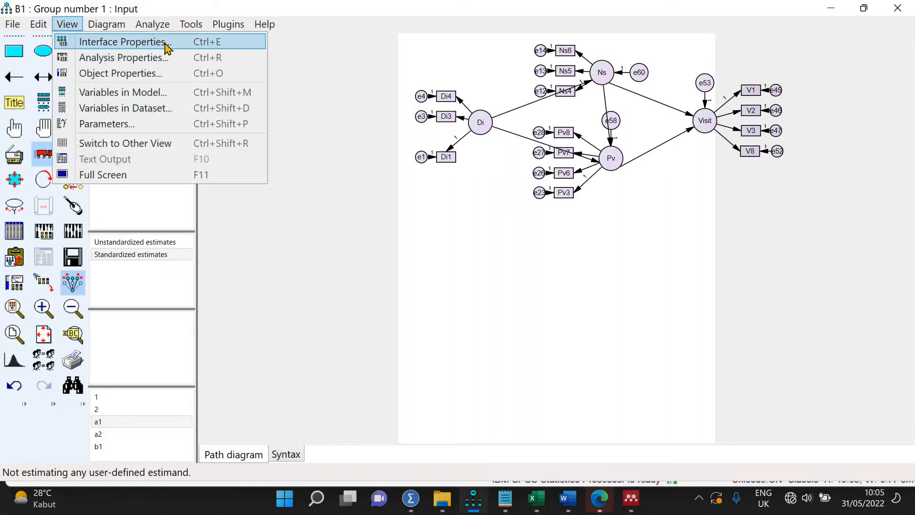
pyautogui.click(154, 47)
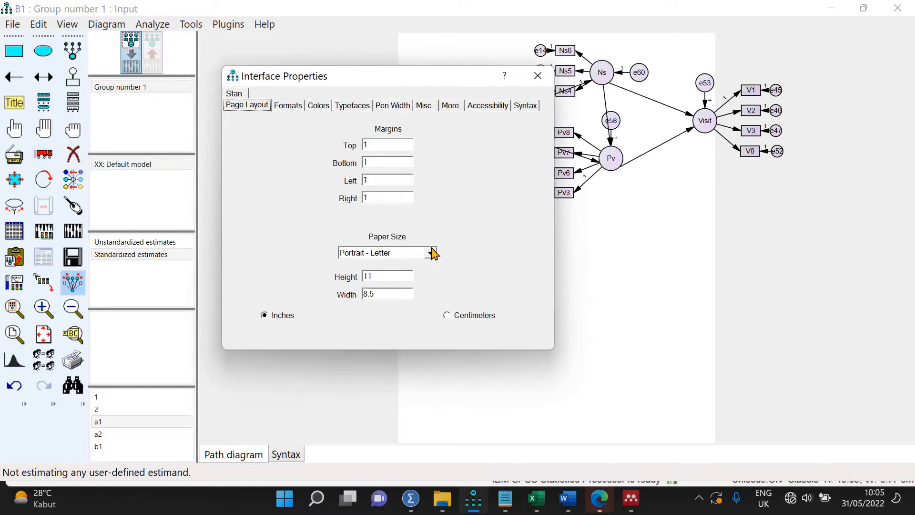
pyautogui.click(432, 252)
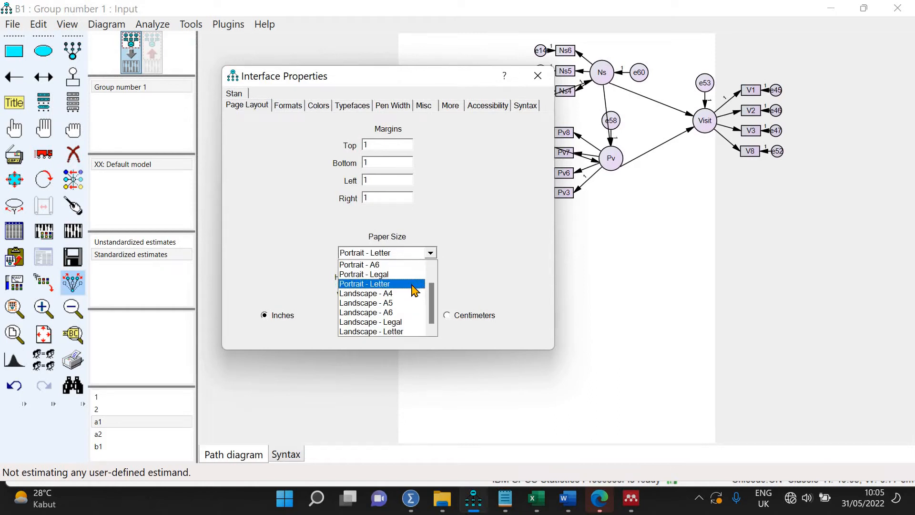
pyautogui.click(469, 262)
pyautogui.click(537, 75)
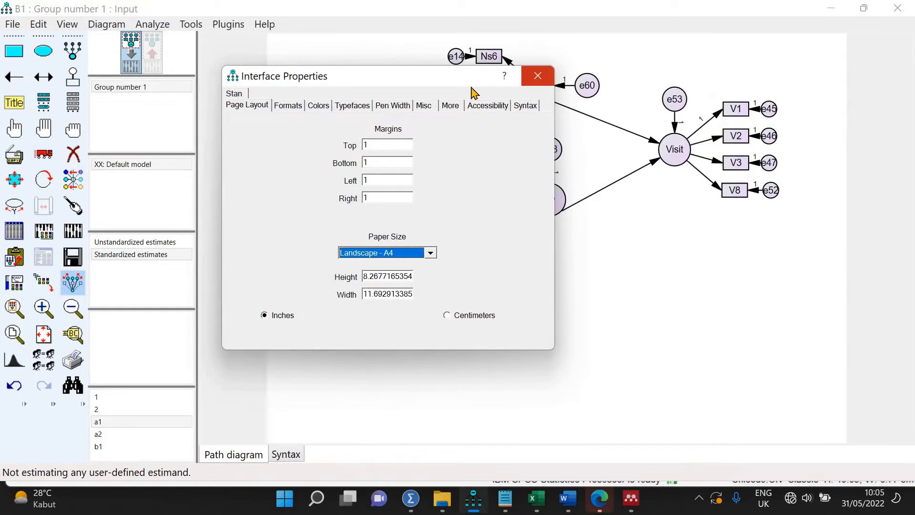
pyautogui.click(43, 333)
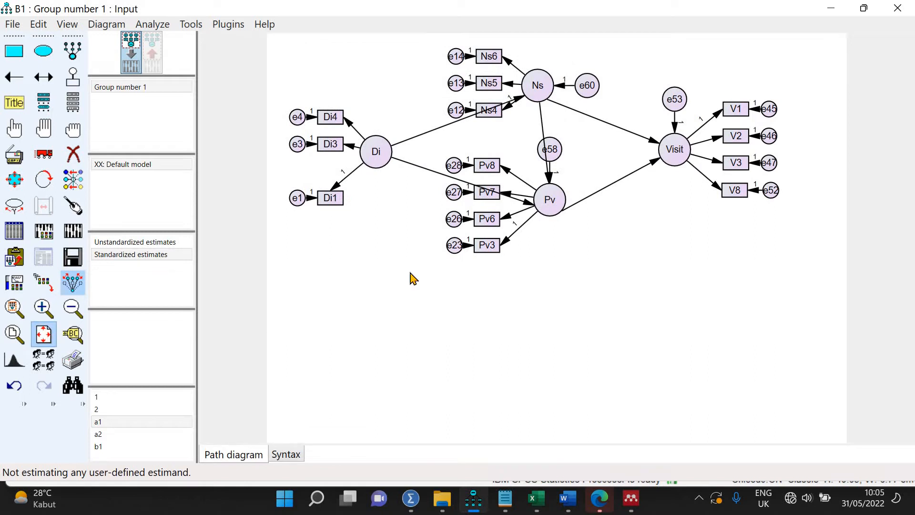
# Reposition the residual e58 from above Pv to its right-hand side.
pyautogui.click(72, 76)
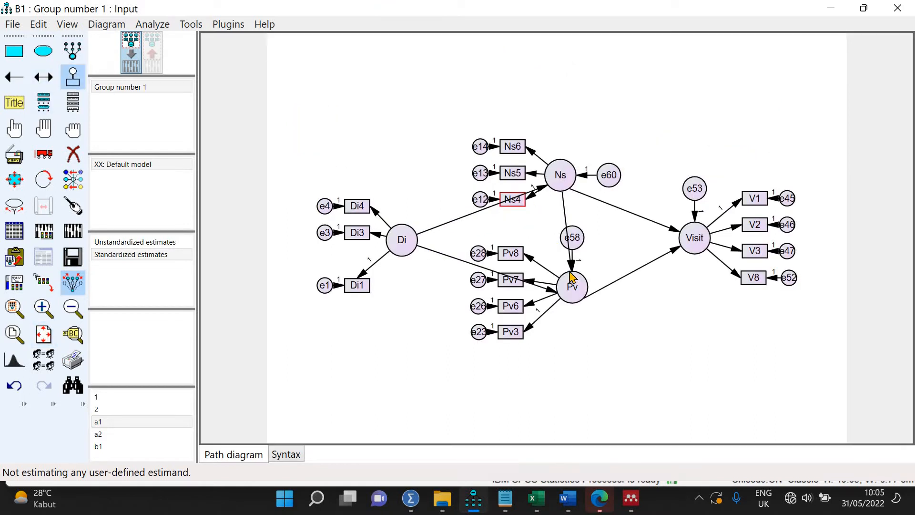
pyautogui.click(579, 294)
pyautogui.click(579, 294)
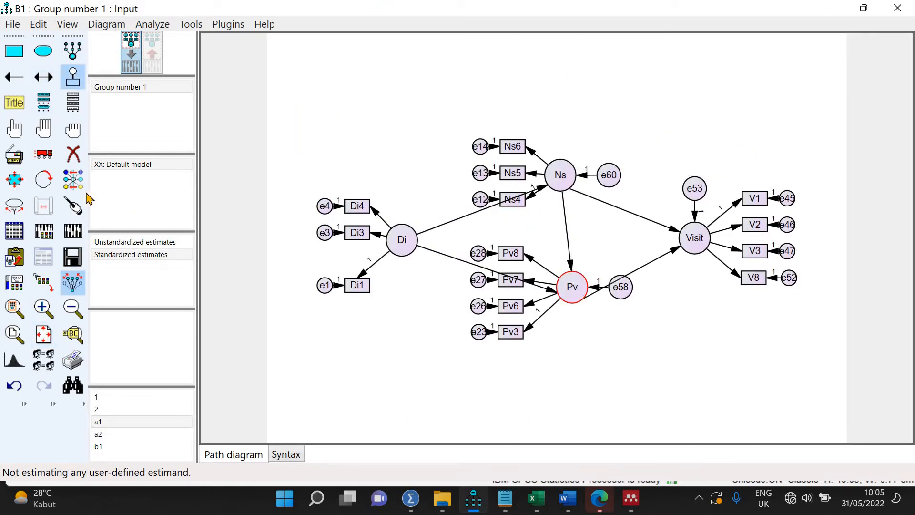
# Rotate the indicators so that those of Ns sit above it and those of Pv sit below it.
pyautogui.click(44, 179)
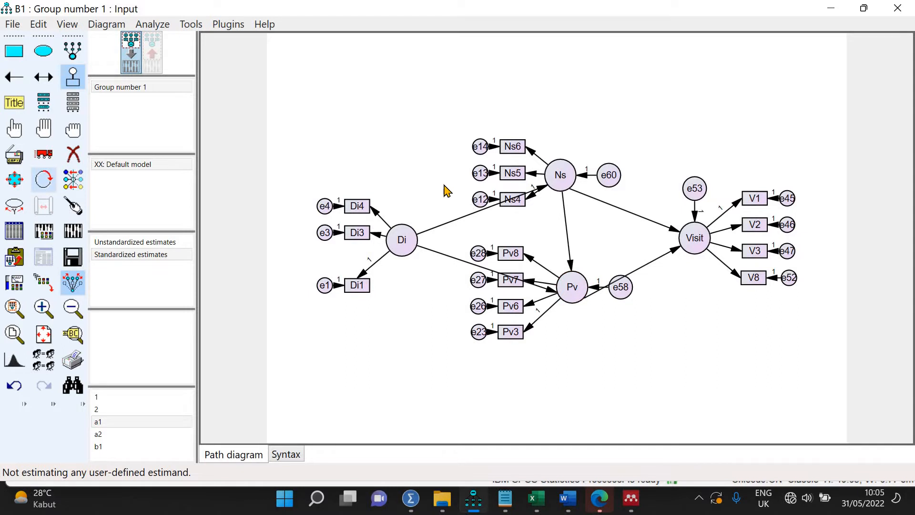
pyautogui.click(561, 226)
pyautogui.click(576, 298)
pyautogui.click(576, 298)
pyautogui.click(575, 298)
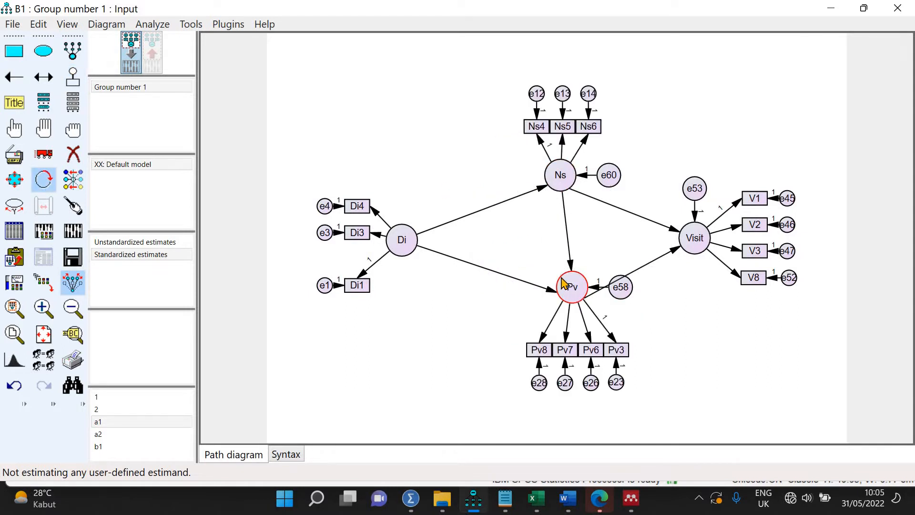
pyautogui.click(570, 289)
pyautogui.click(570, 289)
pyautogui.click(570, 289)
pyautogui.click(571, 289)
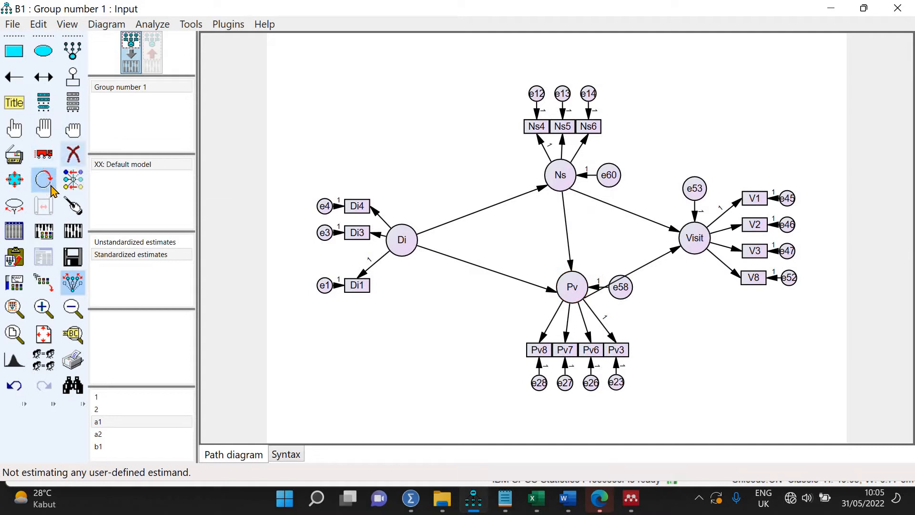
# Reposition the residual e58 to the upper left of Pv, clear of the structural paths.
pyautogui.click(72, 76)
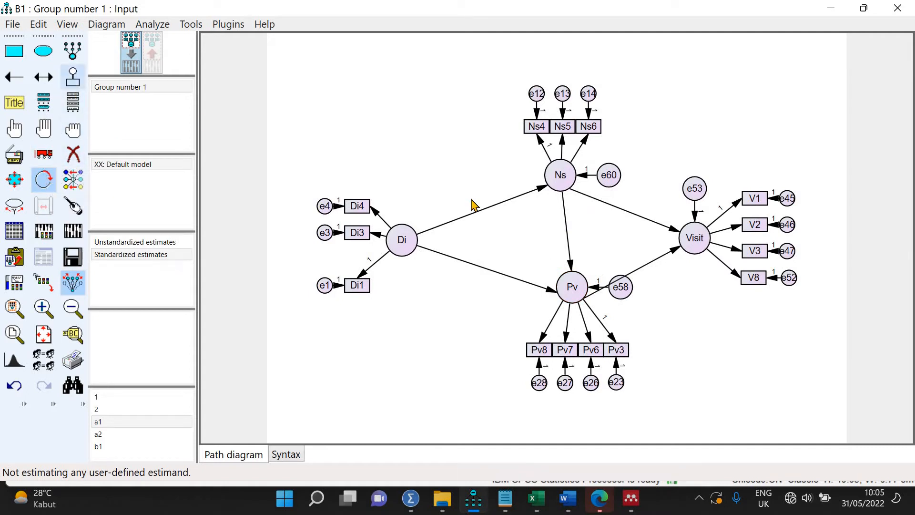
pyautogui.click(570, 288)
pyautogui.click(570, 288)
pyautogui.click(570, 289)
pyautogui.click(571, 289)
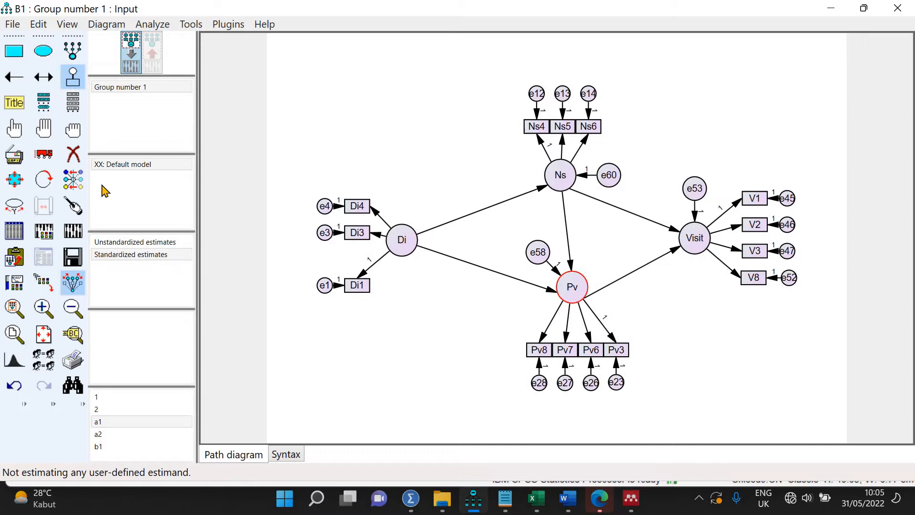
# Move Di and Visit inward and align Ns above Pv, then fit the path diagram to the page.
pyautogui.click(43, 154)
pyautogui.moveTo(453, 255); pyautogui.dragTo(454, 255)
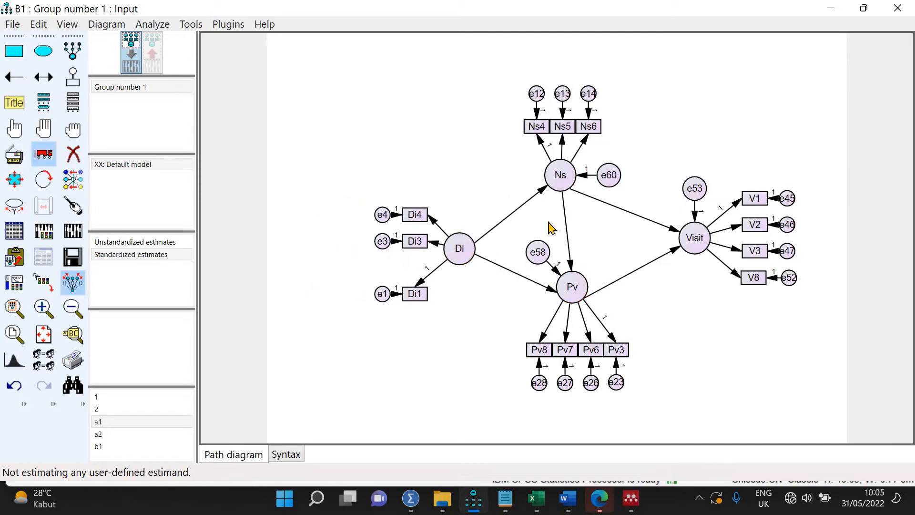
pyautogui.moveTo(556, 184); pyautogui.dragTo(565, 201)
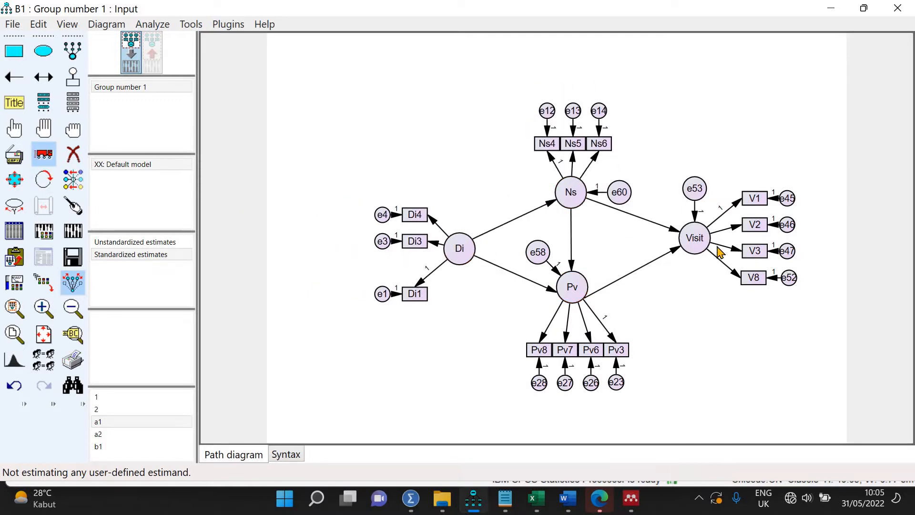
pyautogui.moveTo(695, 248); pyautogui.dragTo(667, 256)
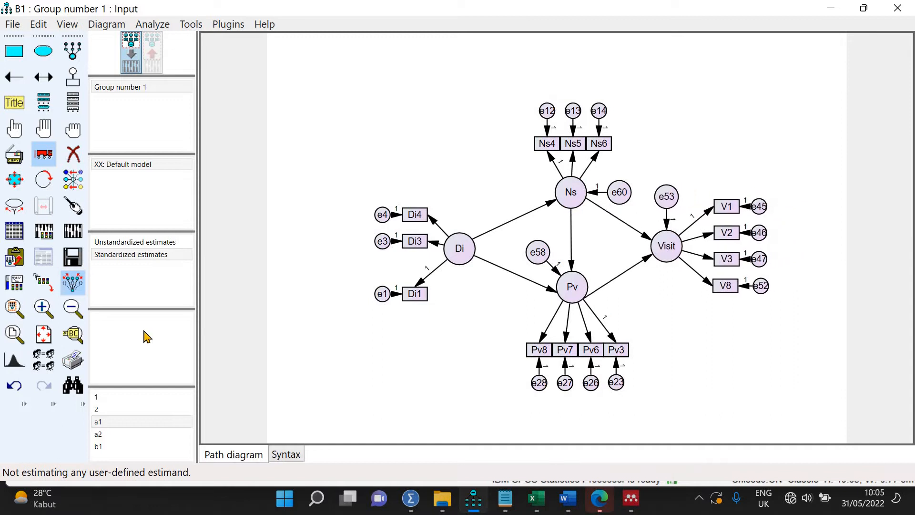
pyautogui.click(41, 336)
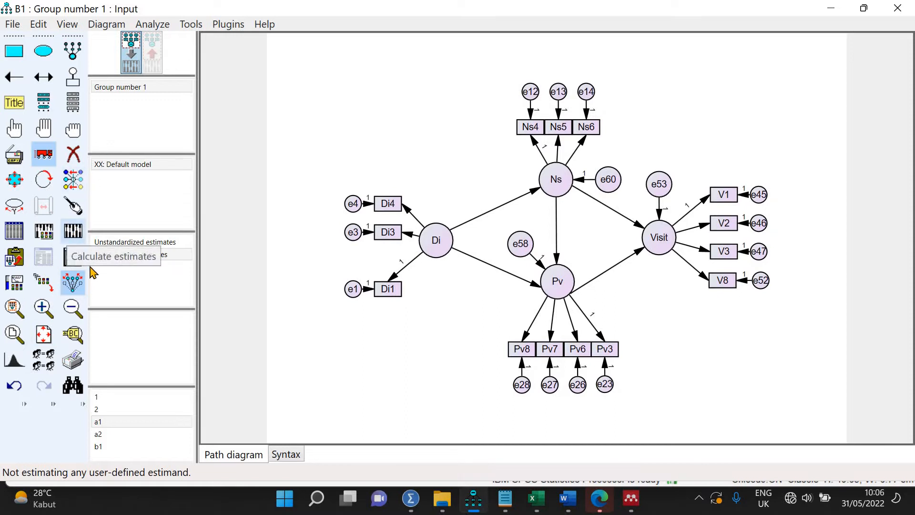
# Calculate the model's estimates and display the standardized estimates on the path diagram.
pyautogui.click(76, 233)
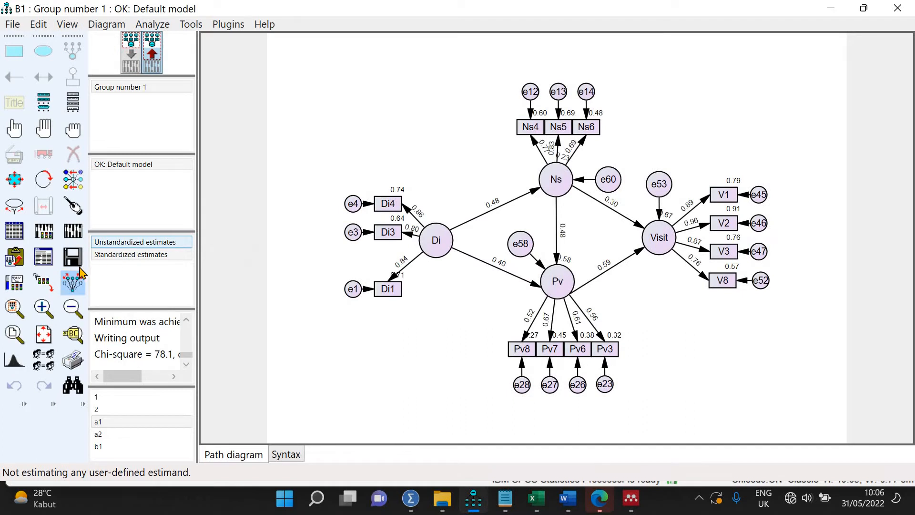
pyautogui.click(142, 255)
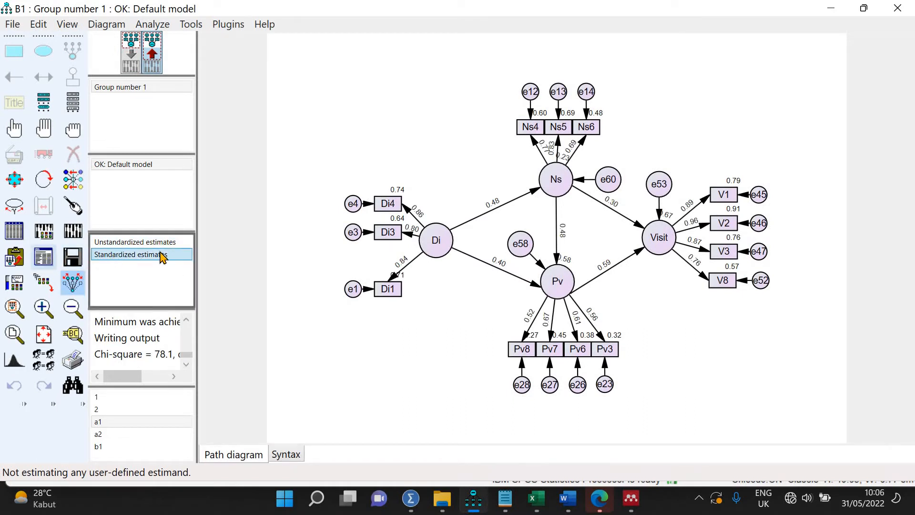
# Review the model fit, modification indices and estimates in the text output, and close the output.
pyautogui.press('F10')
pyautogui.click(143, 203)
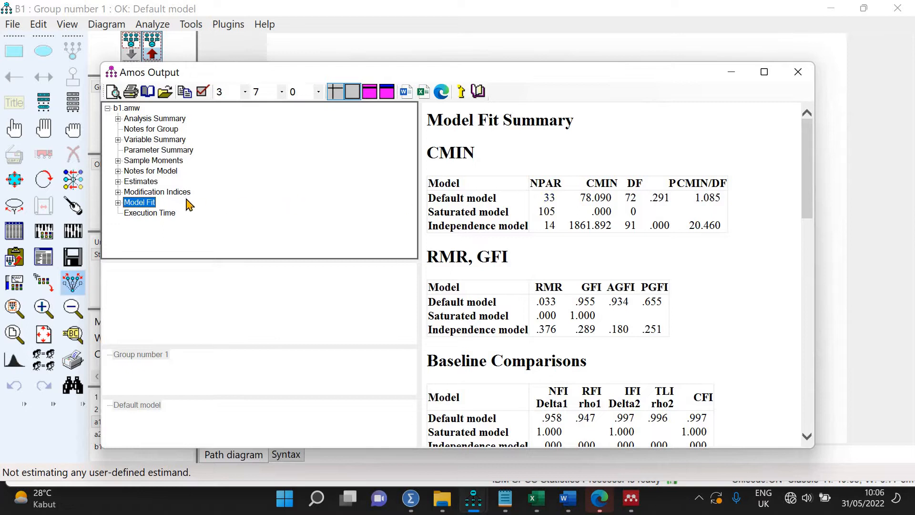
pyautogui.click(158, 193)
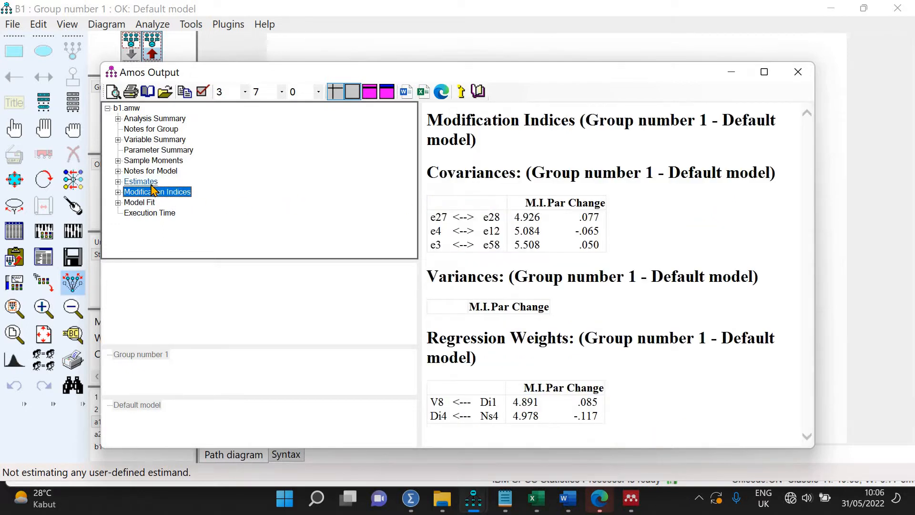
pyautogui.click(149, 183)
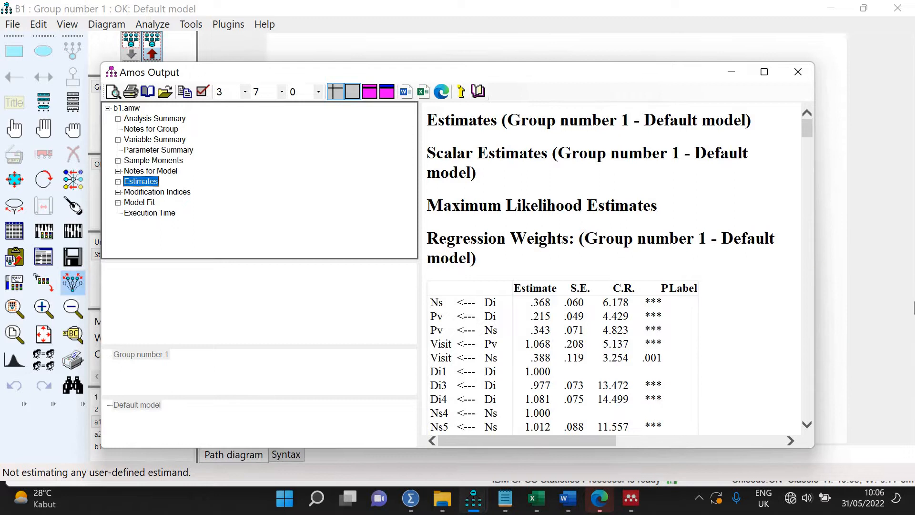
pyautogui.click(914, 308)
# Rename the latent variable Di as "Destination image", with the two words on separate lines.
pyautogui.doubleClick(567, 253)
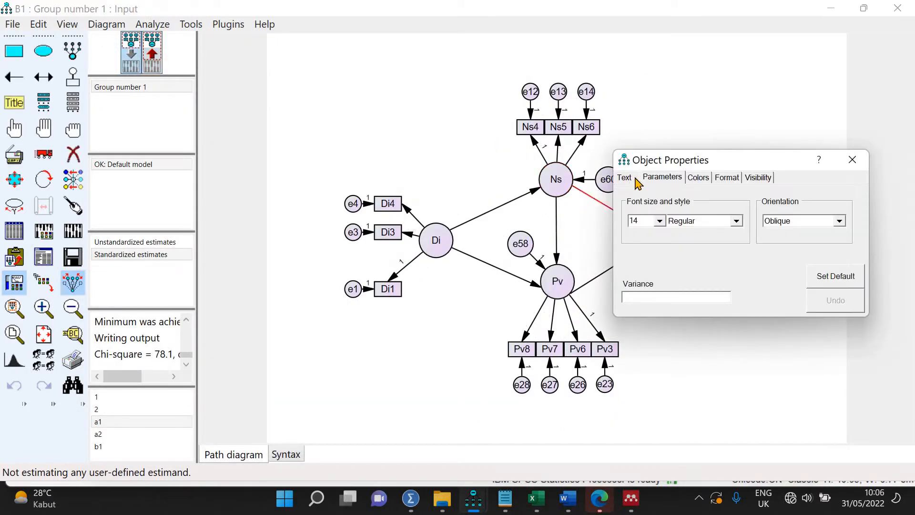
pyautogui.click(627, 177)
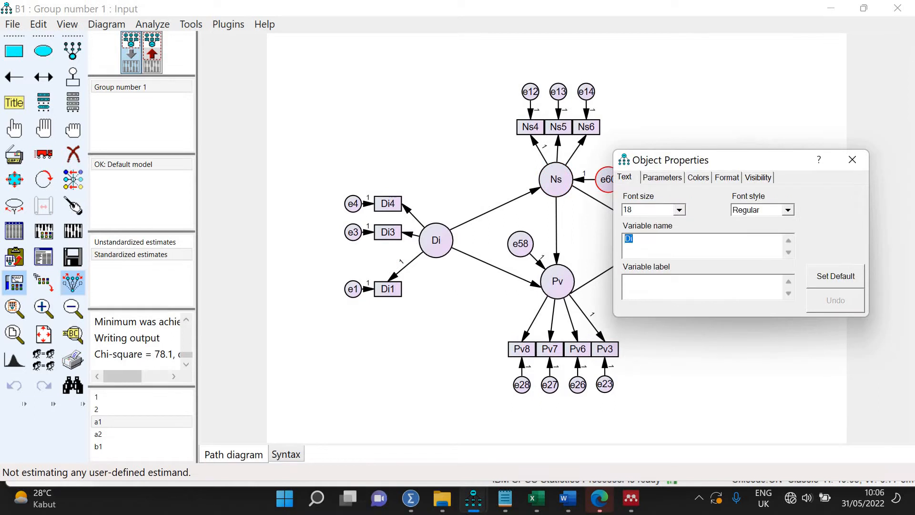
pyautogui.write('Destinati')
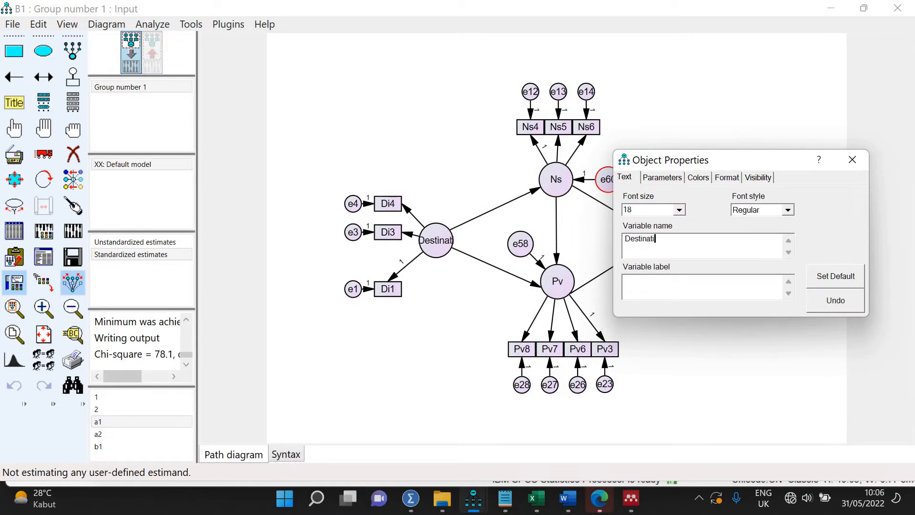
pyautogui.write("on'")
pyautogui.press('Return')
pyautogui.press('BackSpace')
pyautogui.press('BackSpace')
pyautogui.write('i')
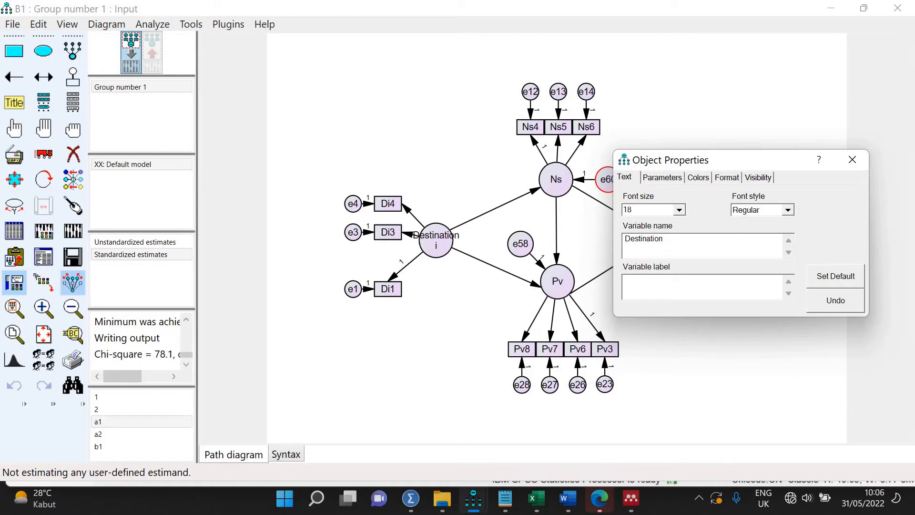
pyautogui.write('mage')
# Rename the latent variable Ns as "Novelty seeking", split over two lines.
pyautogui.click(551, 191)
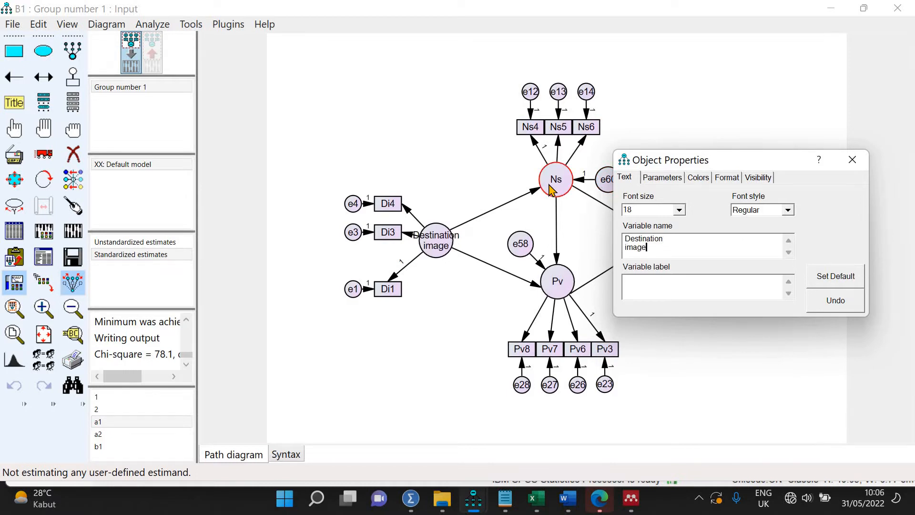
pyautogui.write('Novelty')
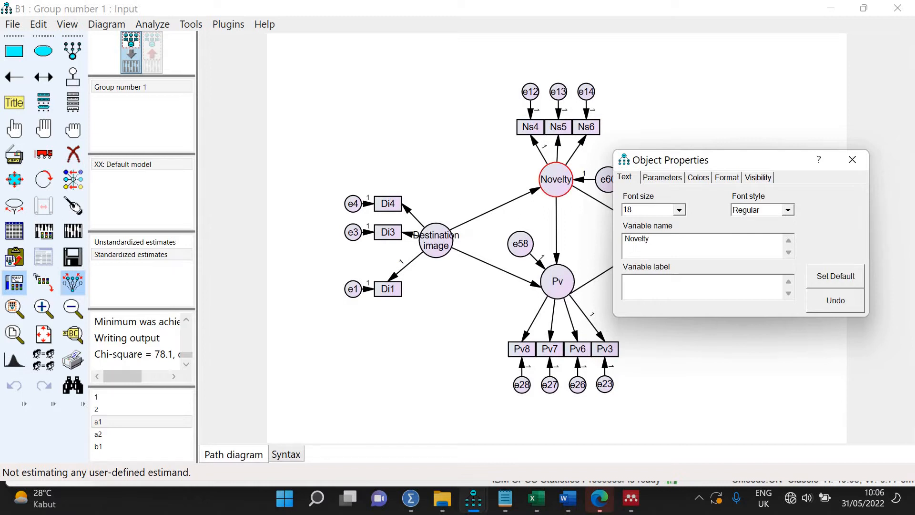
pyautogui.press('Return')
pyautogui.write('seeking')
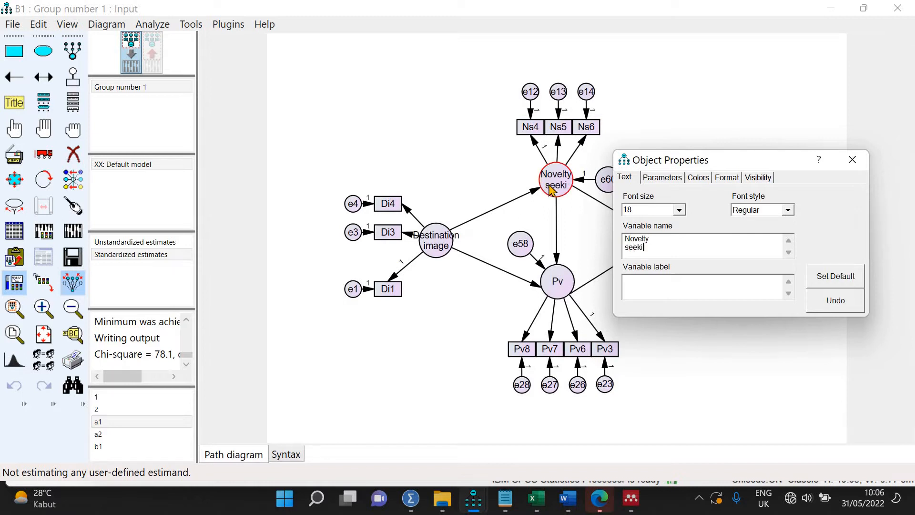
# Rename the latent variable Pv as "Perceived value", split over two lines.
pyautogui.click(558, 283)
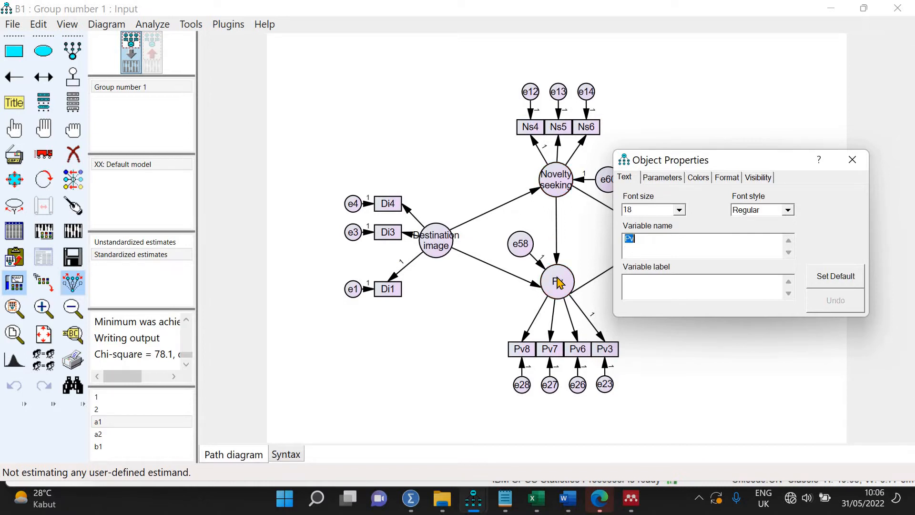
pyautogui.write('Perceived')
pyautogui.press('Return')
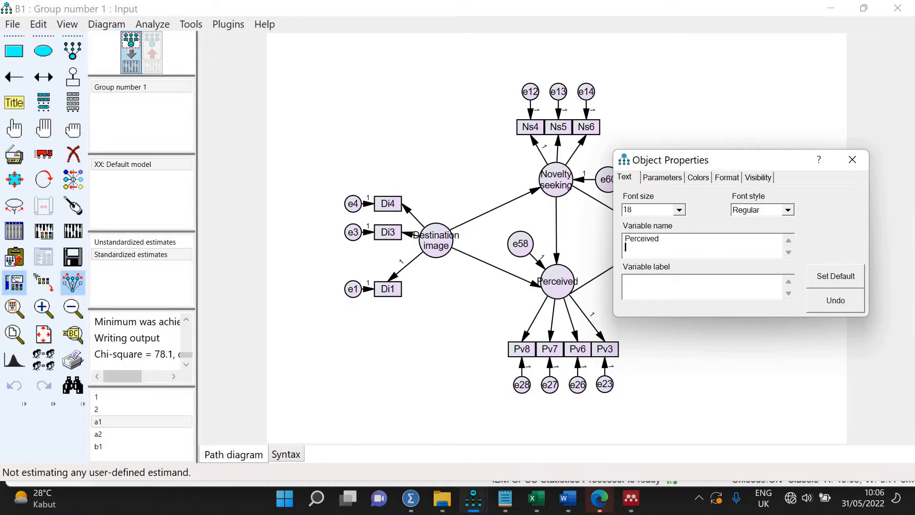
pyautogui.write('value')
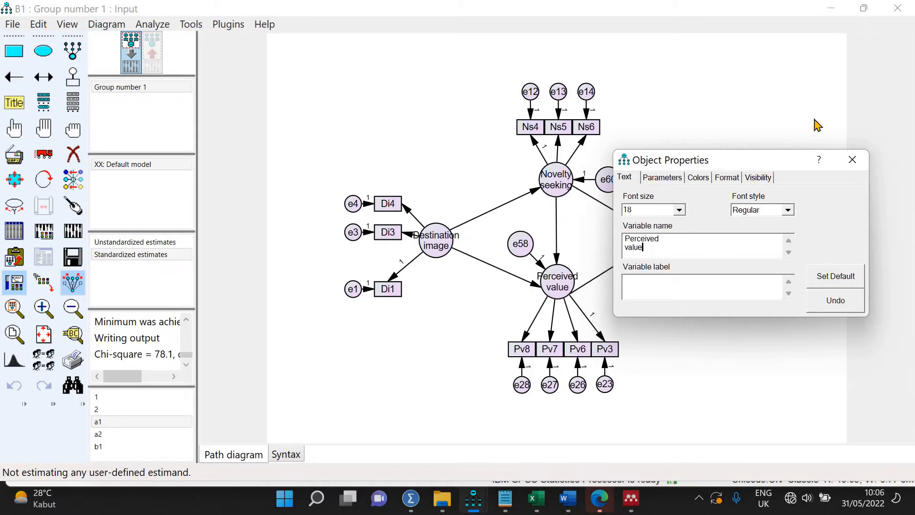
# Extend the name of the latent variable Visit to "Visit intention", with the second word on a new line.
pyautogui.moveTo(753, 162); pyautogui.dragTo(870, 118)
pyautogui.click(655, 248)
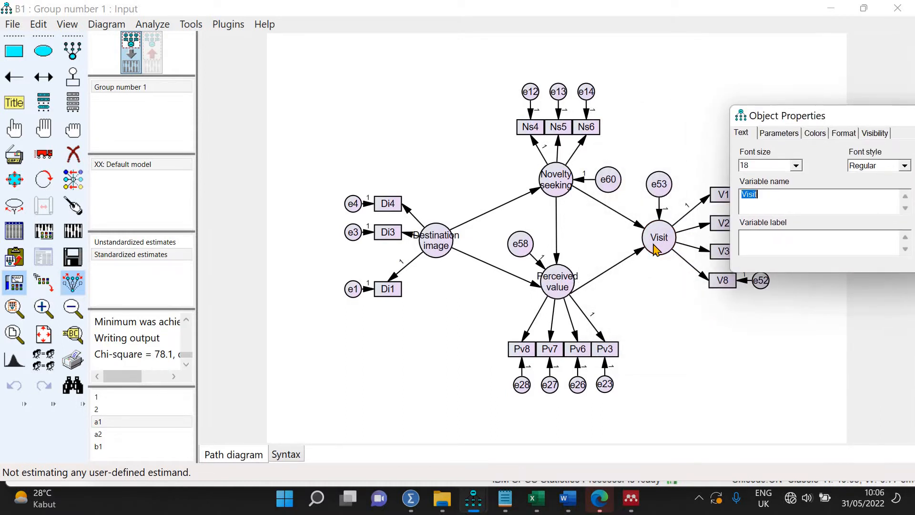
pyautogui.press('End')
pyautogui.press('Return')
pyautogui.write('i')
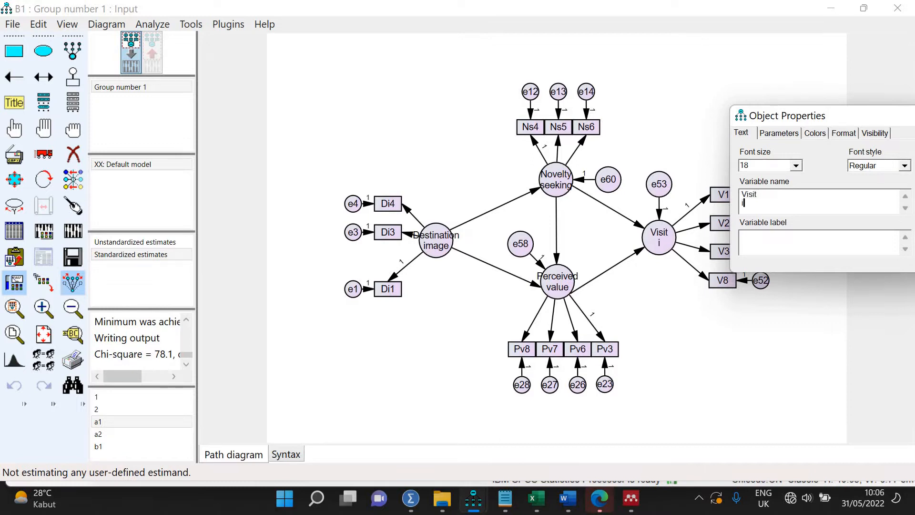
pyautogui.write('ntention')
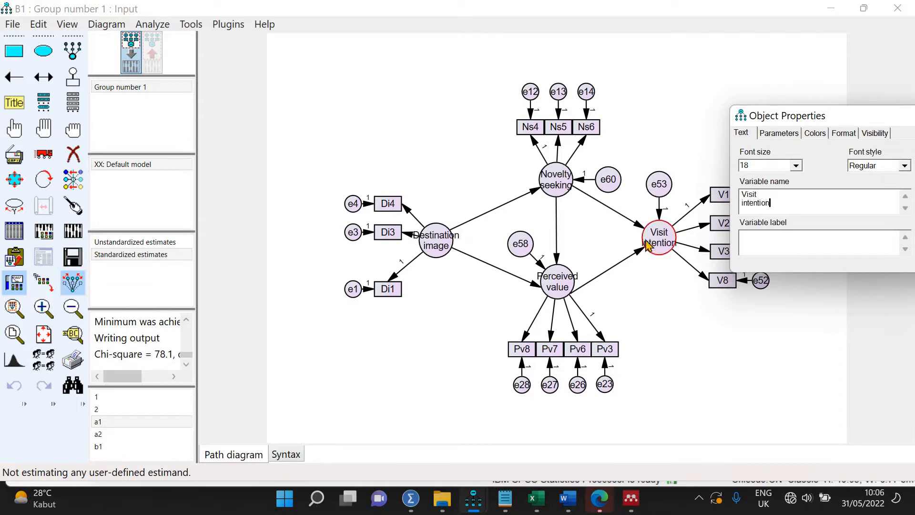
# Enlarge the four latent constructs together into wide ellipses that fit their names, and touch up the paths connecting them.
pyautogui.click(14, 128)
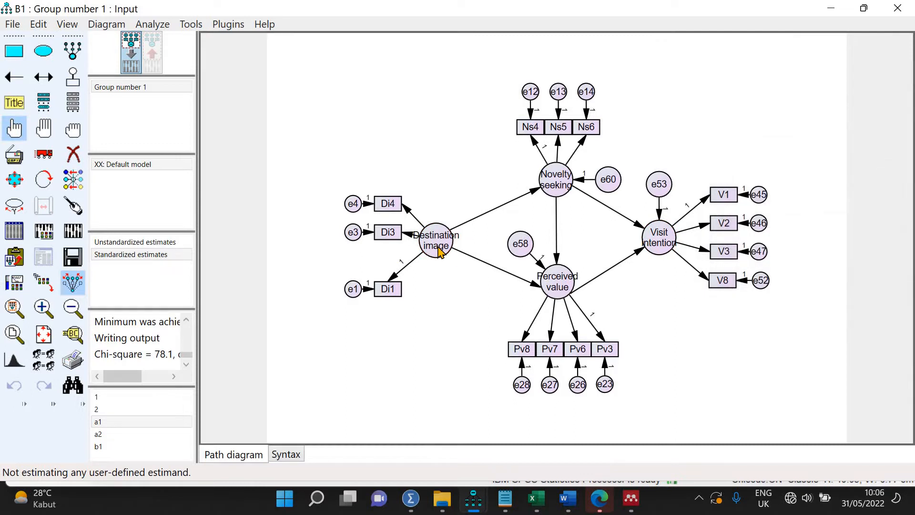
pyautogui.click(556, 280)
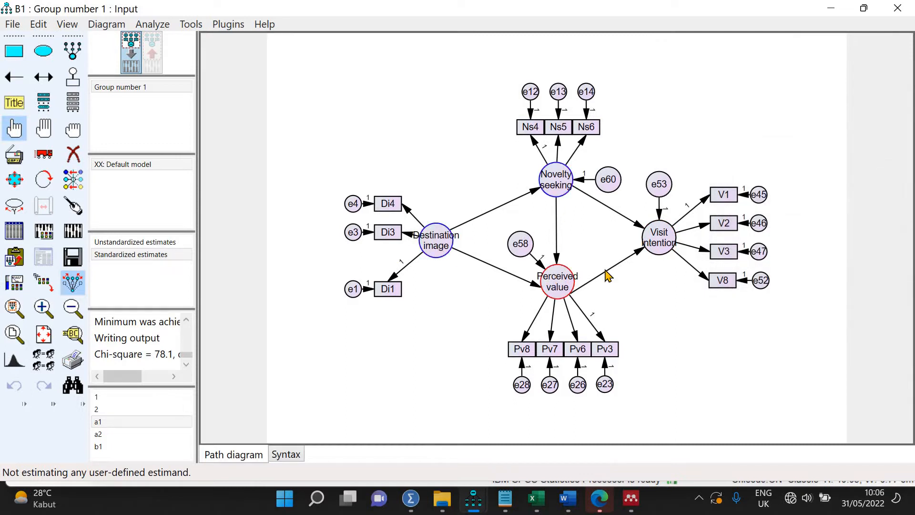
pyautogui.click(657, 246)
pyautogui.click(11, 183)
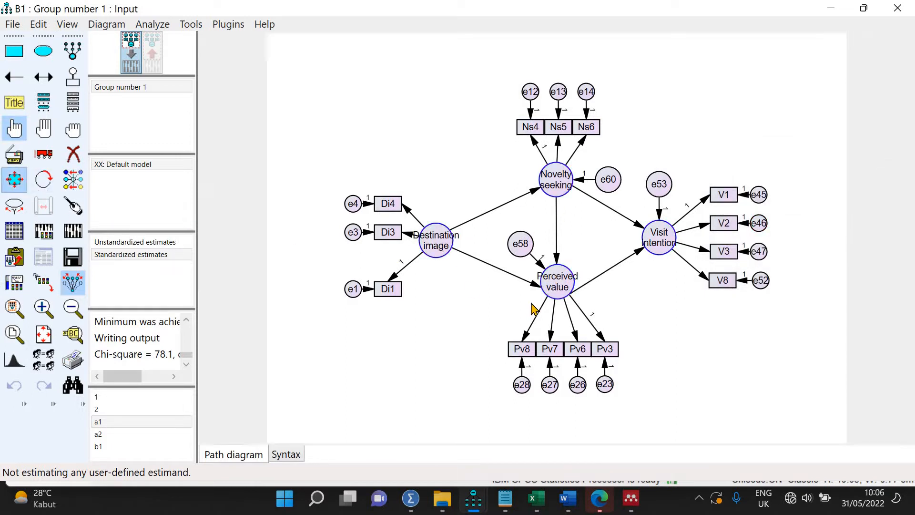
pyautogui.moveTo(565, 292); pyautogui.dragTo(592, 312)
pyautogui.click(73, 205)
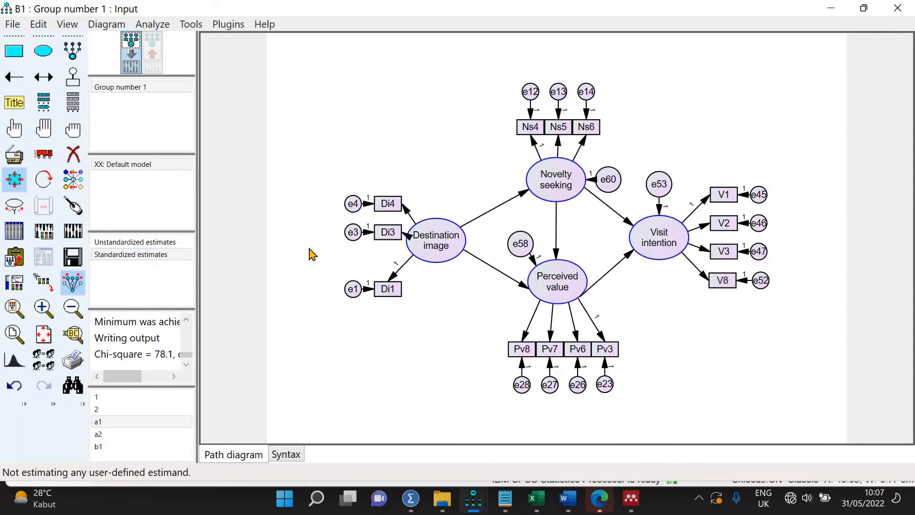
pyautogui.moveTo(439, 247); pyautogui.dragTo(663, 240)
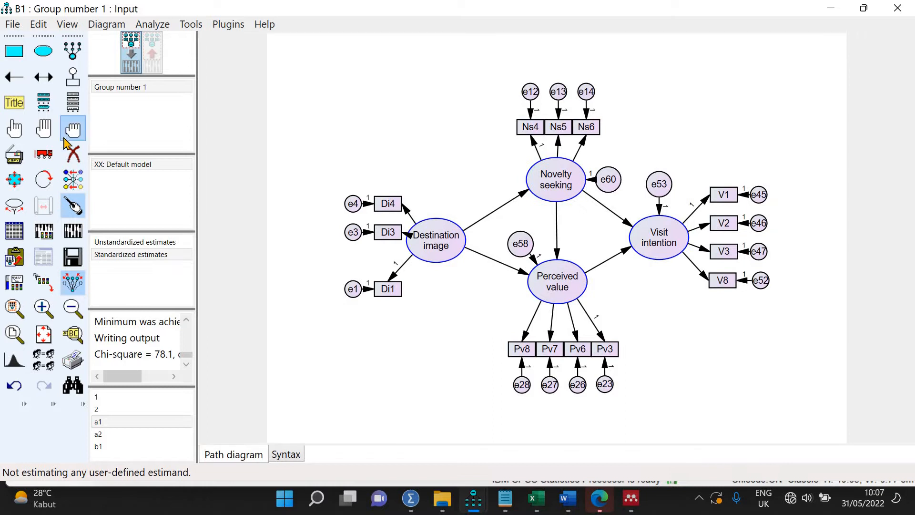
# Move the Destination image and Visit intention indicators outward, and space out the indicators of Perceived value and Novelty seeking.
pyautogui.click(53, 161)
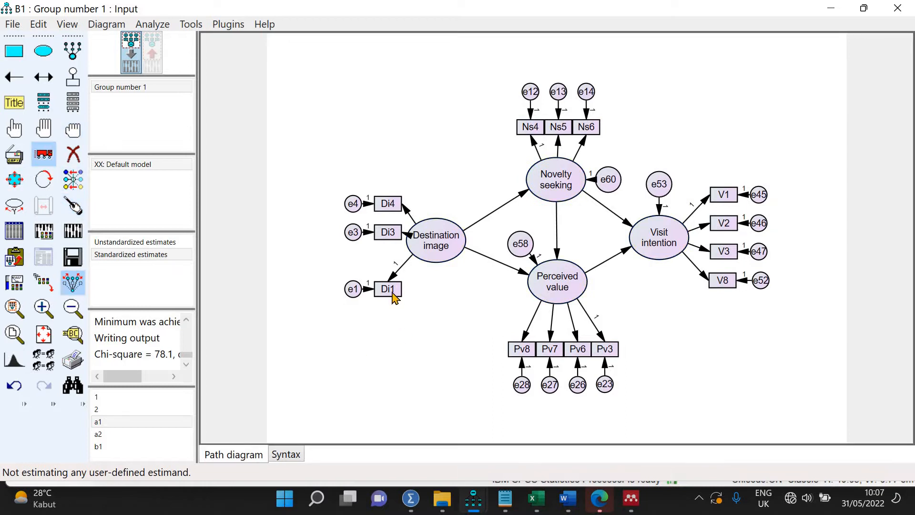
pyautogui.moveTo(382, 290); pyautogui.dragTo(372, 297)
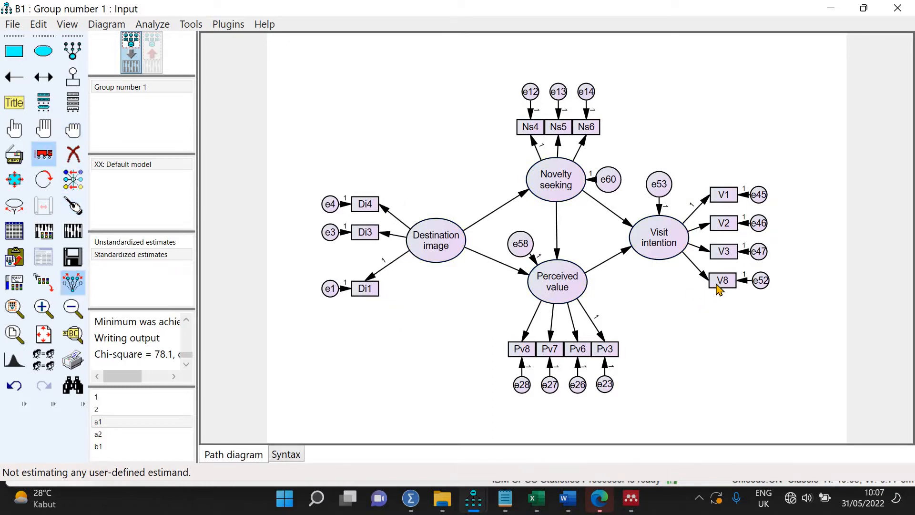
pyautogui.moveTo(723, 281); pyautogui.dragTo(732, 282)
pyautogui.moveTo(616, 350); pyautogui.dragTo(641, 348)
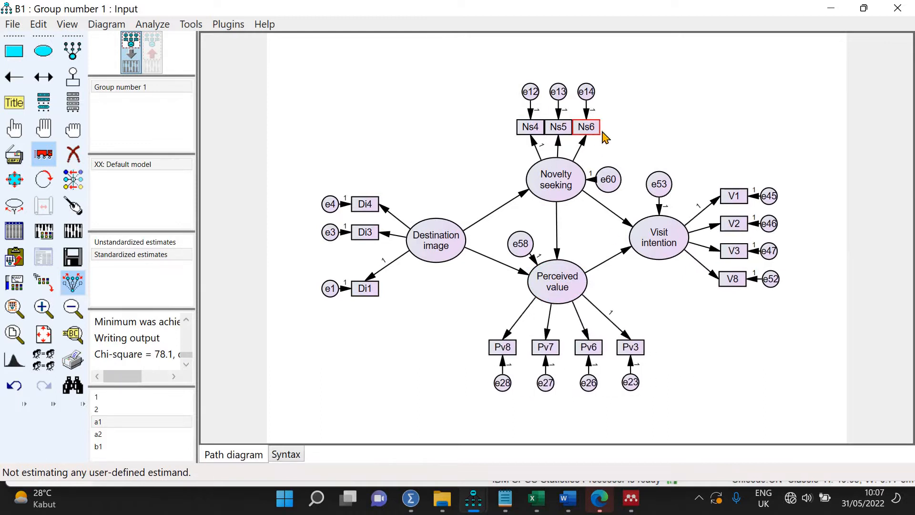
pyautogui.moveTo(592, 135); pyautogui.dragTo(602, 133)
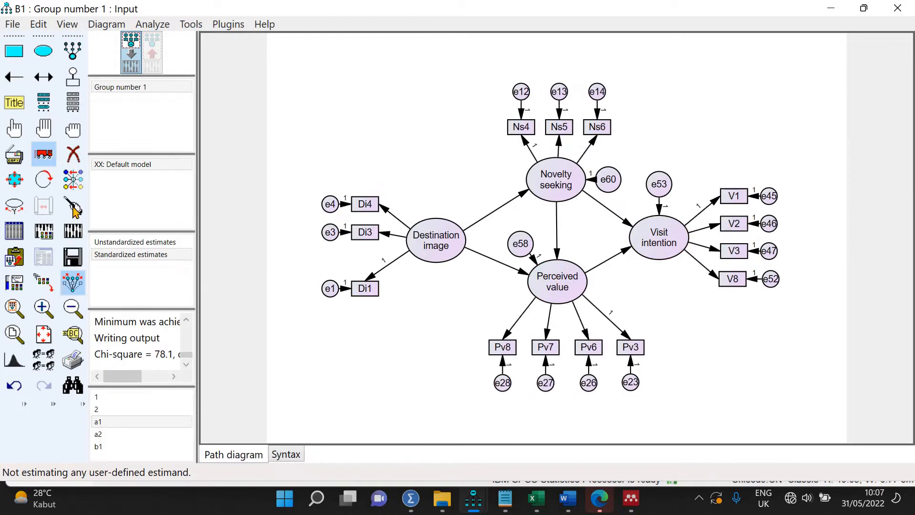
# Recalculate the model's estimates, shown on the output path diagram, and save b1.
pyautogui.click(72, 229)
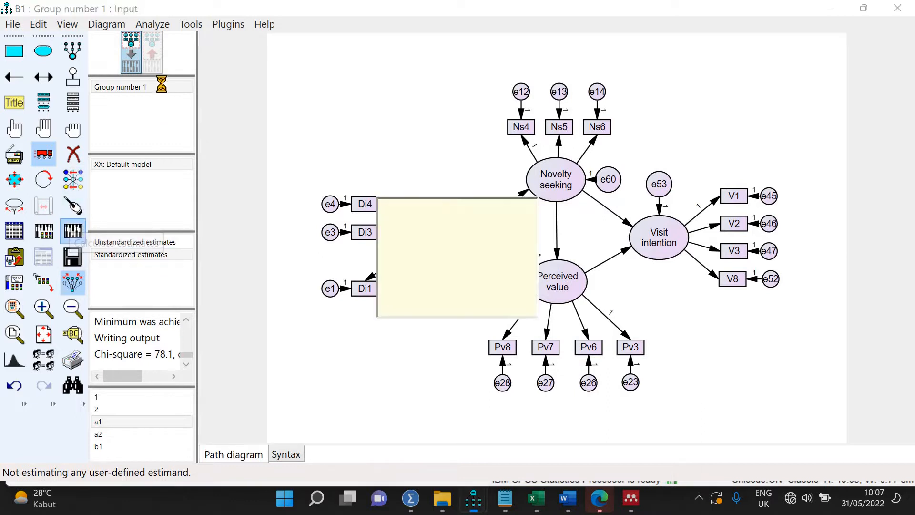
pyautogui.click(156, 66)
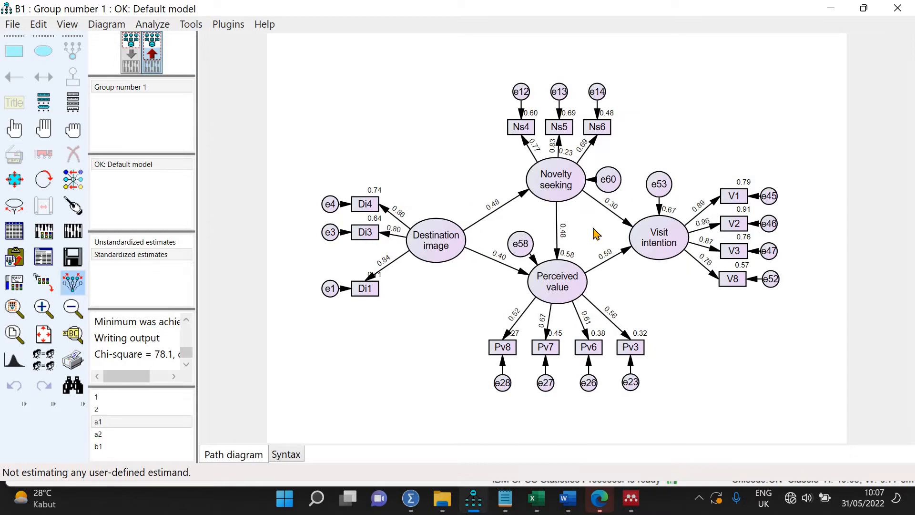
pyautogui.click(72, 258)
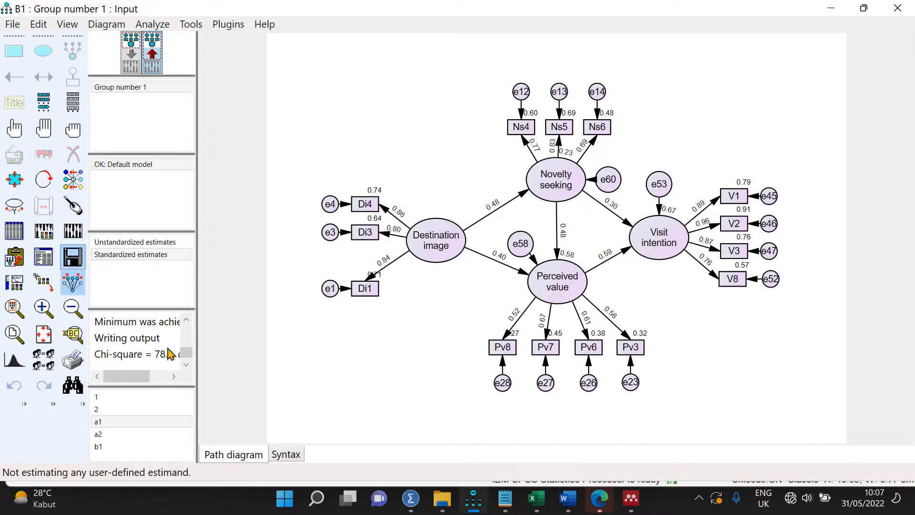
# Open the full model a1 and save a copy of it as b2.
pyautogui.click(139, 409)
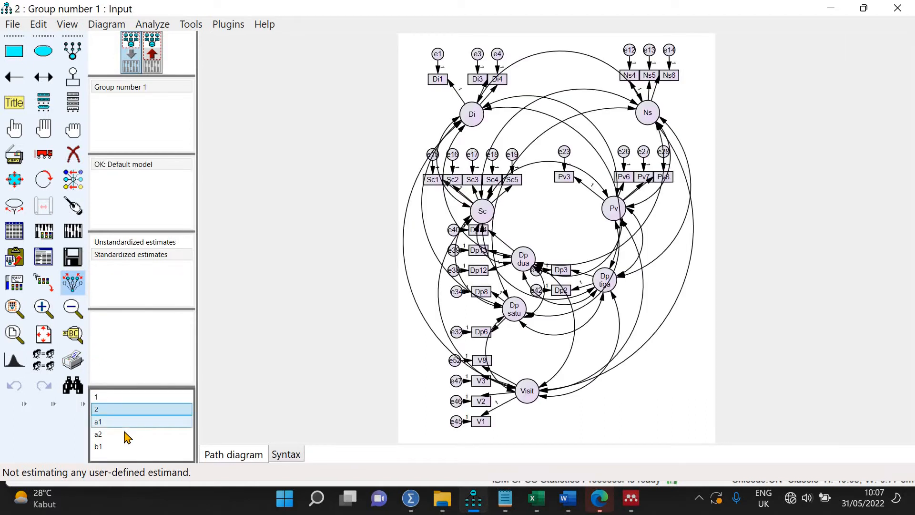
pyautogui.click(127, 431)
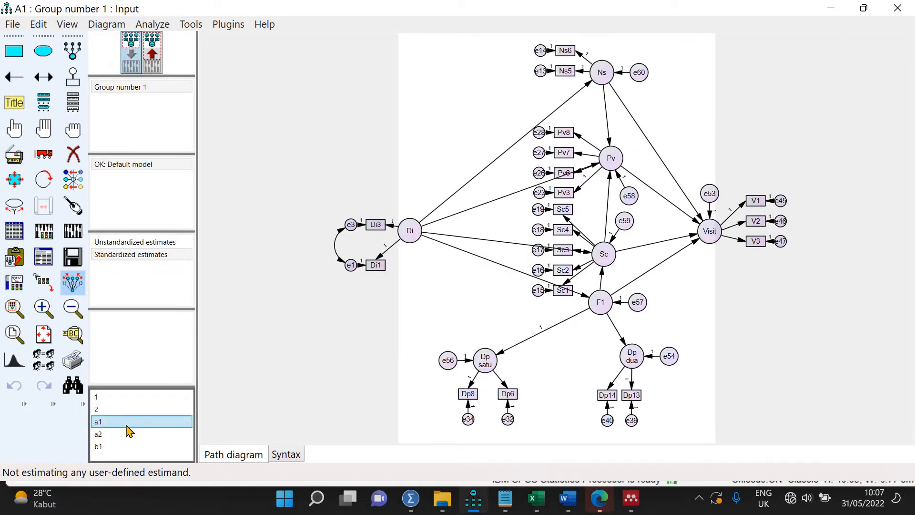
pyautogui.click(46, 157)
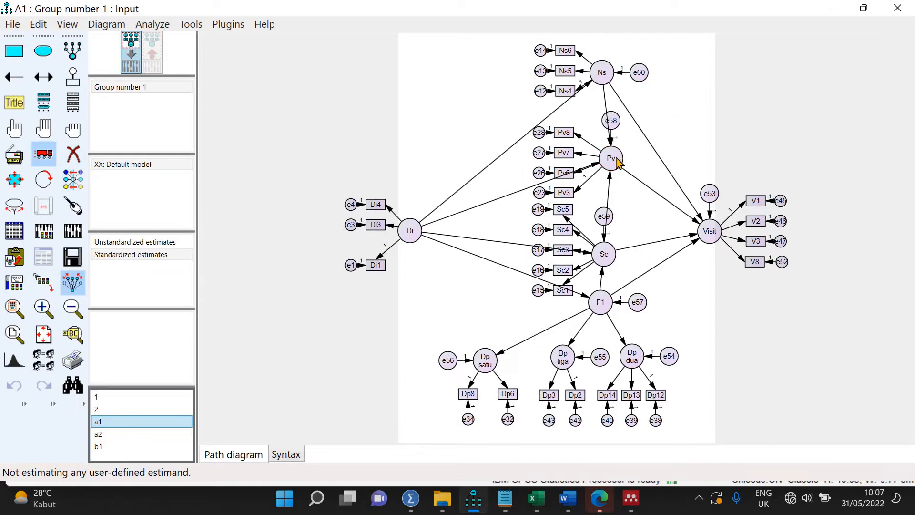
pyautogui.click(5, 30)
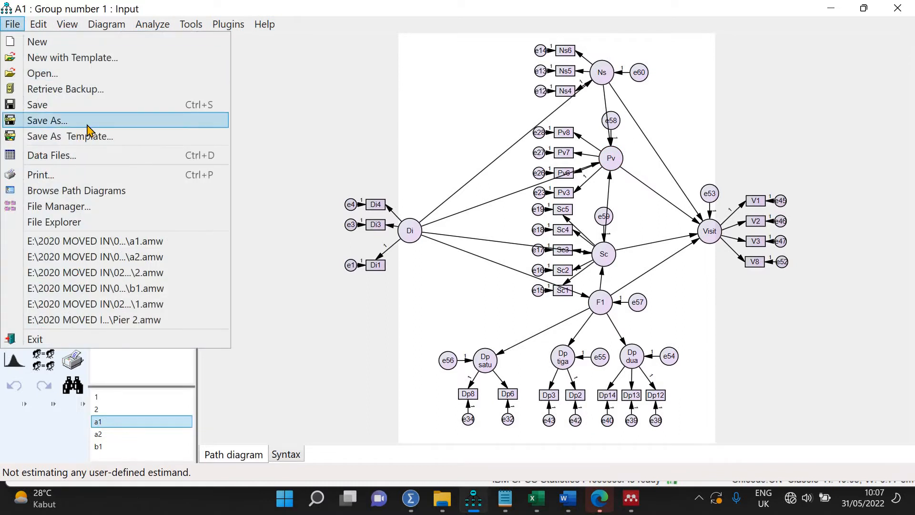
pyautogui.click(293, 210)
pyautogui.write('b')
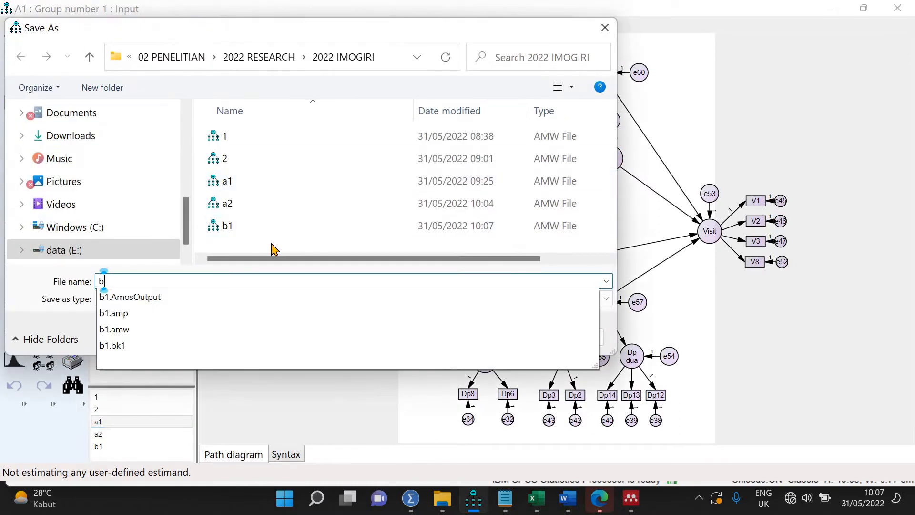
pyautogui.write('2')
pyautogui.click(496, 336)
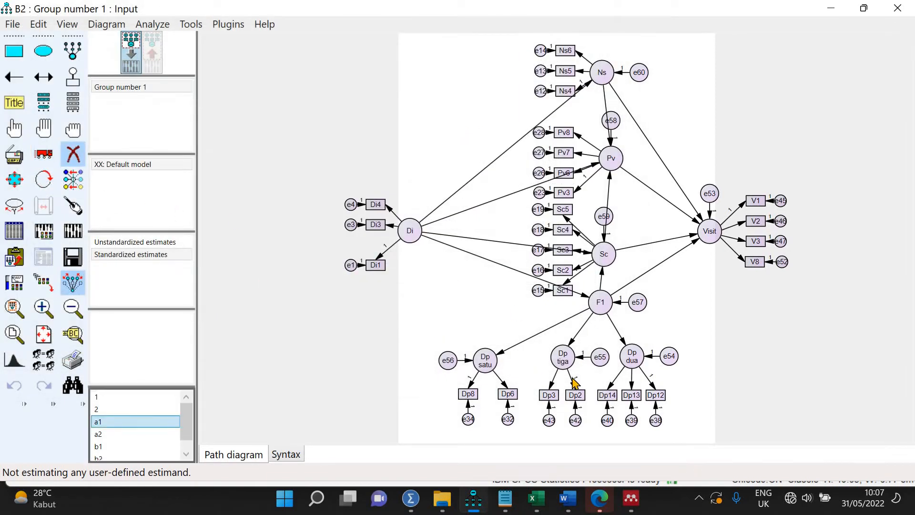
# Erase the Pv and Ns latent constructs together with their residual terms e60 and e58.
pyautogui.click(614, 157)
pyautogui.click(603, 74)
pyautogui.click(639, 73)
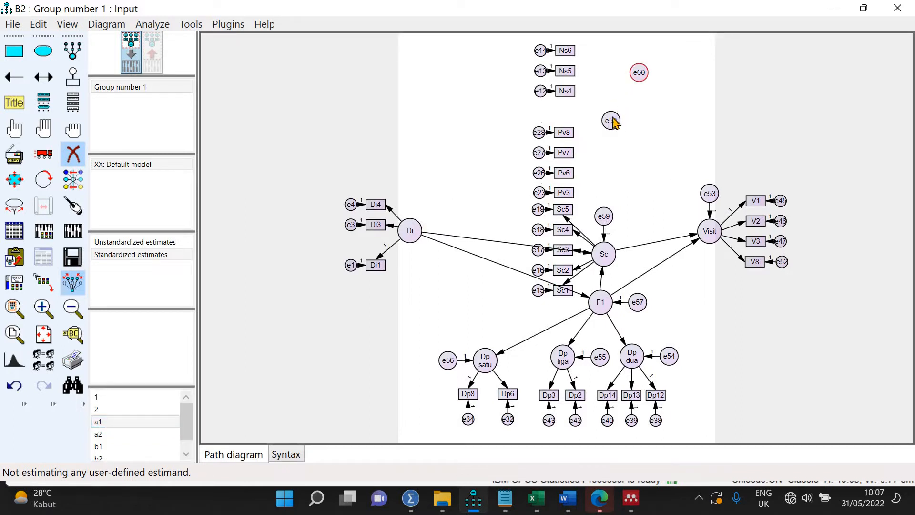
pyautogui.click(611, 120)
# Erase the leftover indicators Pv8, Pv7, Pv6 and Pv3 and their error terms.
pyautogui.click(563, 132)
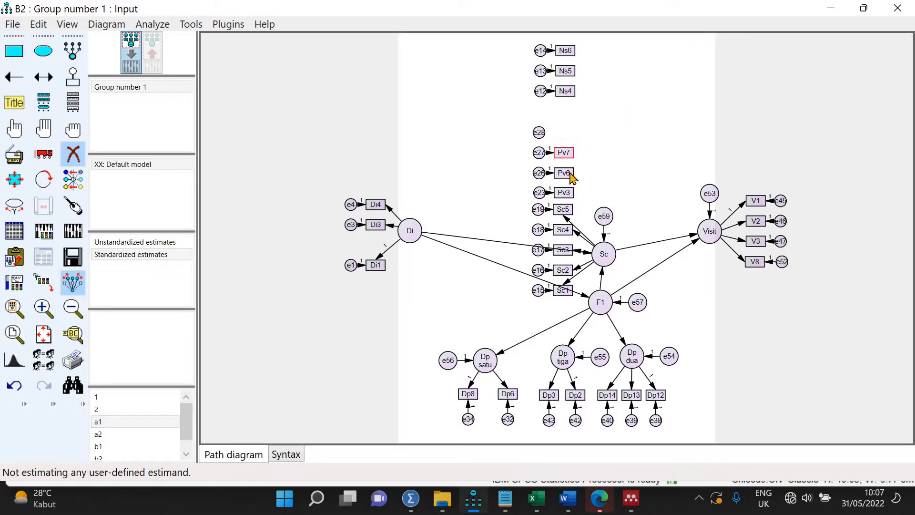
pyautogui.click(563, 154)
pyautogui.click(564, 174)
pyautogui.click(564, 193)
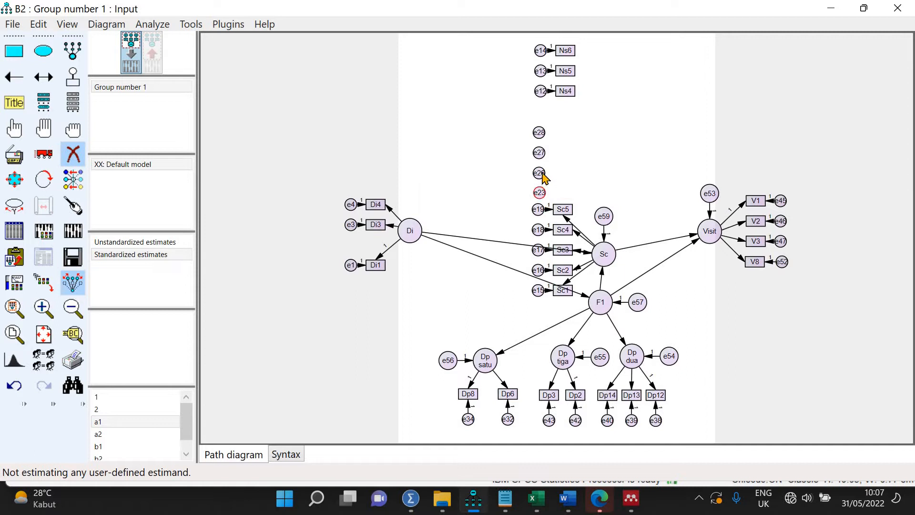
pyautogui.click(539, 192)
pyautogui.click(539, 172)
pyautogui.click(539, 152)
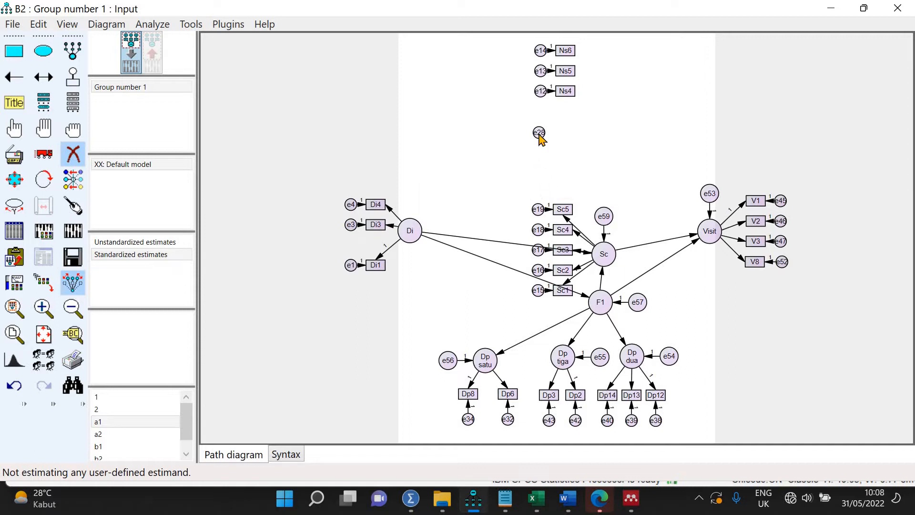
# Erase the leftover indicators Ns4, Ns5 and Ns6 and their error terms.
pyautogui.click(567, 93)
pyautogui.click(567, 74)
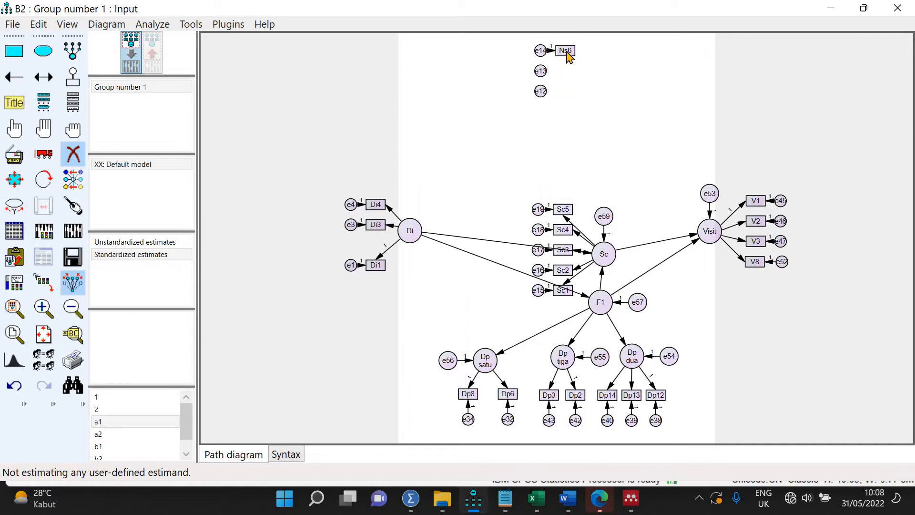
pyautogui.click(567, 53)
pyautogui.click(538, 68)
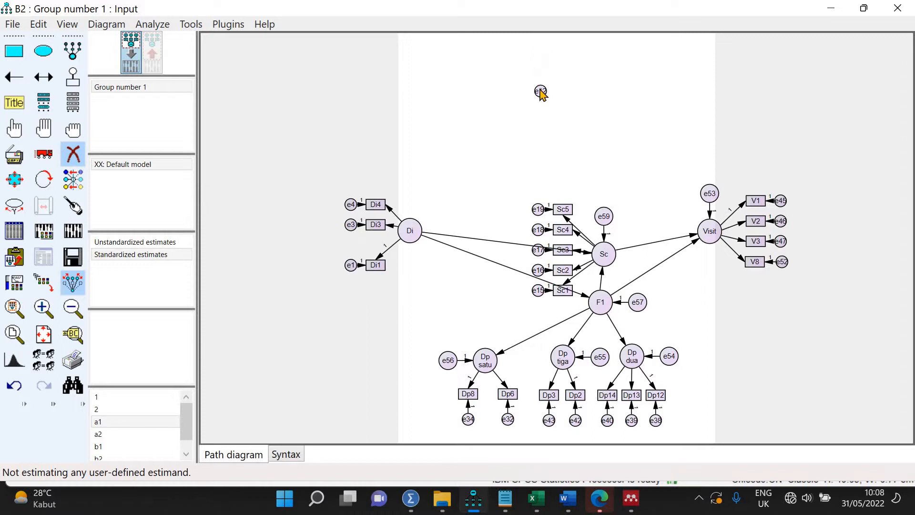
# Move Sc upward, shift the three Dp dimensions to the right, and centre F1 above them.
pyautogui.click(44, 155)
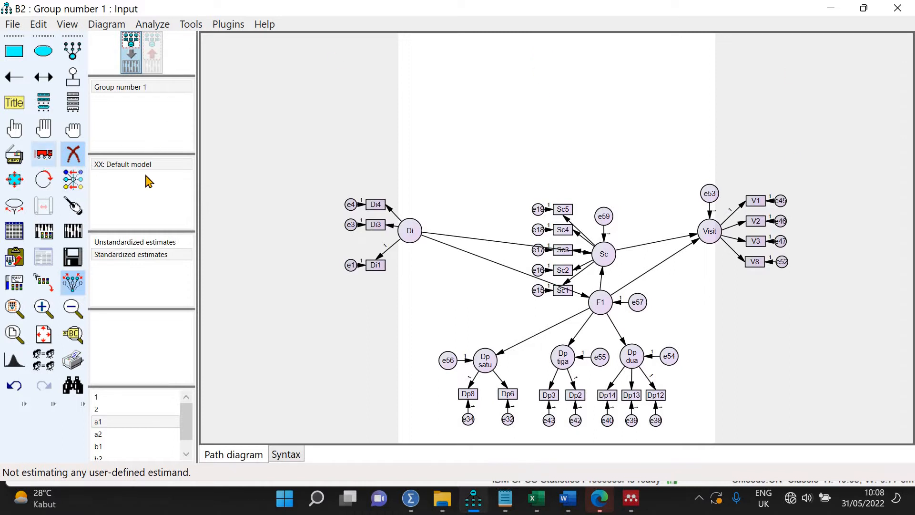
pyautogui.moveTo(603, 255); pyautogui.dragTo(603, 215)
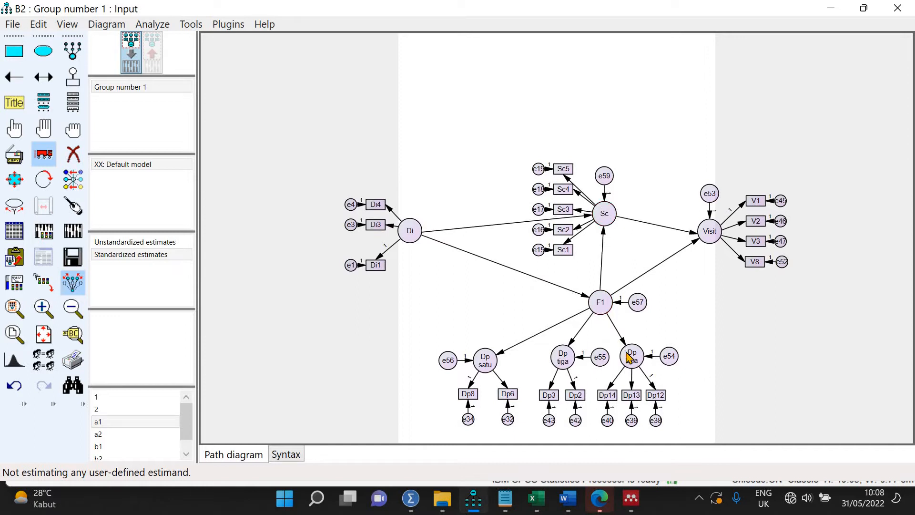
pyautogui.moveTo(630, 355); pyautogui.dragTo(654, 359)
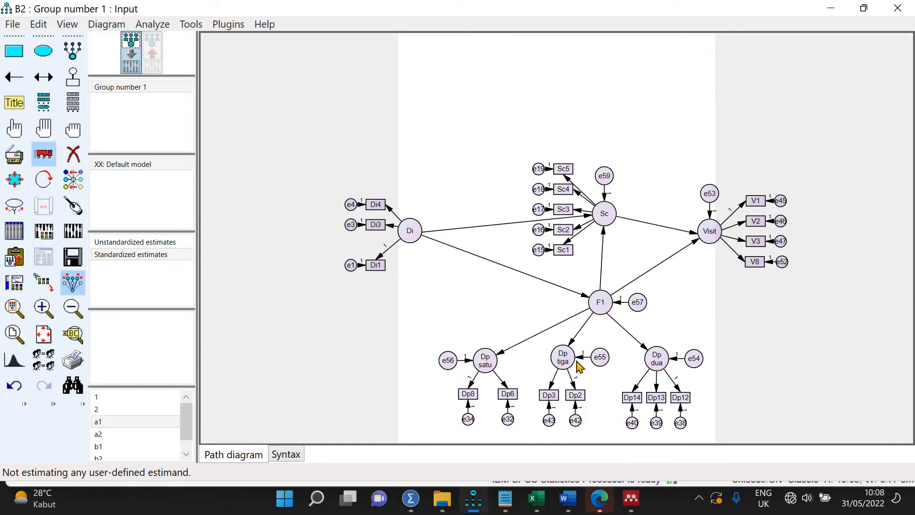
pyautogui.moveTo(556, 362); pyautogui.dragTo(580, 363)
pyautogui.moveTo(509, 365); pyautogui.dragTo(546, 365)
pyautogui.moveTo(596, 318); pyautogui.dragTo(593, 323)
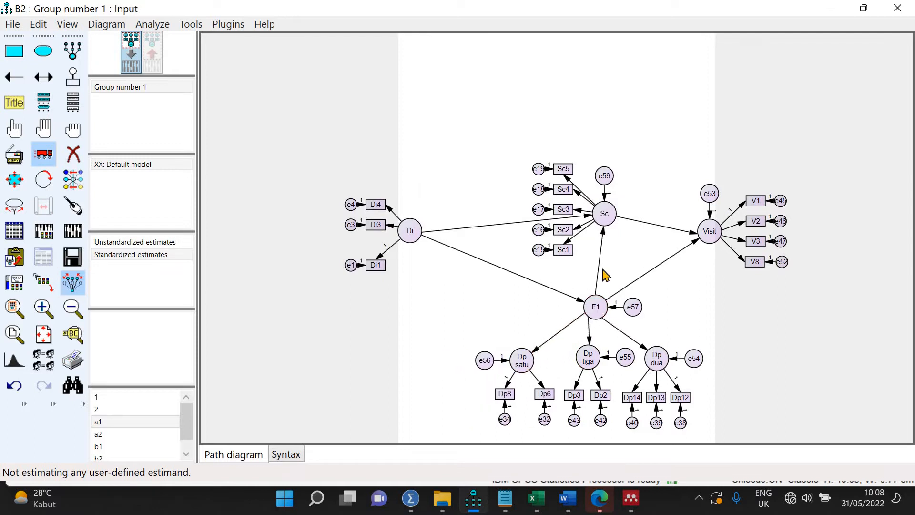
# Align Sc above F1, bring Di and Visit inward and lower, and move Di's indicators slightly outward.
pyautogui.moveTo(601, 217); pyautogui.dragTo(596, 218)
pyautogui.moveTo(405, 228); pyautogui.dragTo(530, 282)
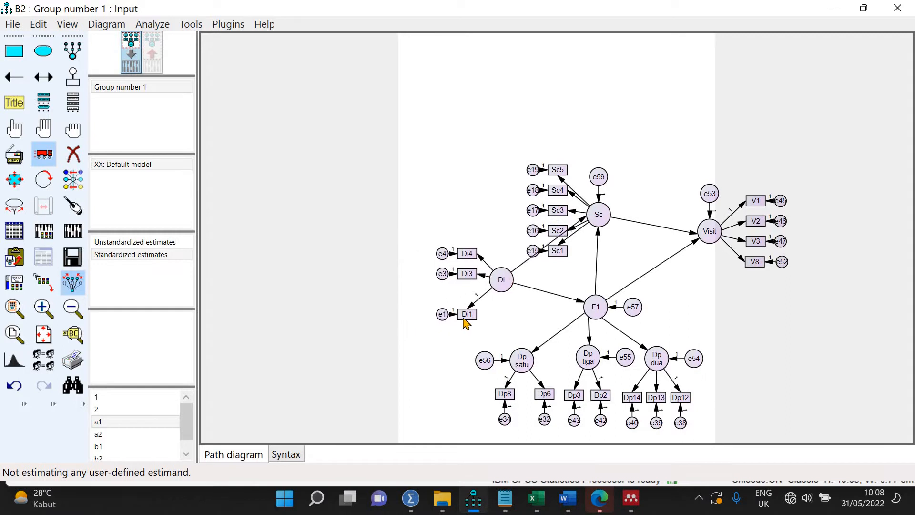
pyautogui.moveTo(451, 323); pyautogui.dragTo(437, 323)
pyautogui.moveTo(711, 242); pyautogui.dragTo(689, 286)
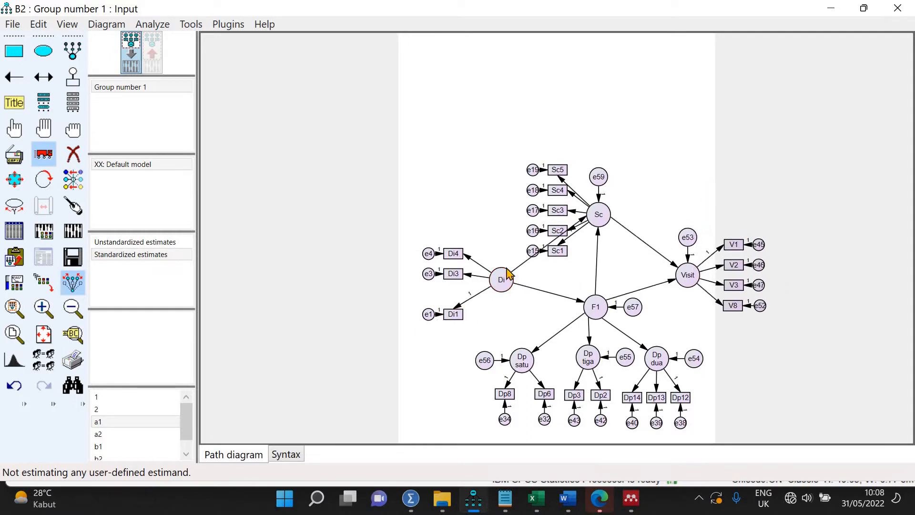
pyautogui.moveTo(502, 279); pyautogui.dragTo(507, 270)
# Rotate Sc's indicators above it and space them out, and place residual e59 on Sc's left side.
pyautogui.click(53, 177)
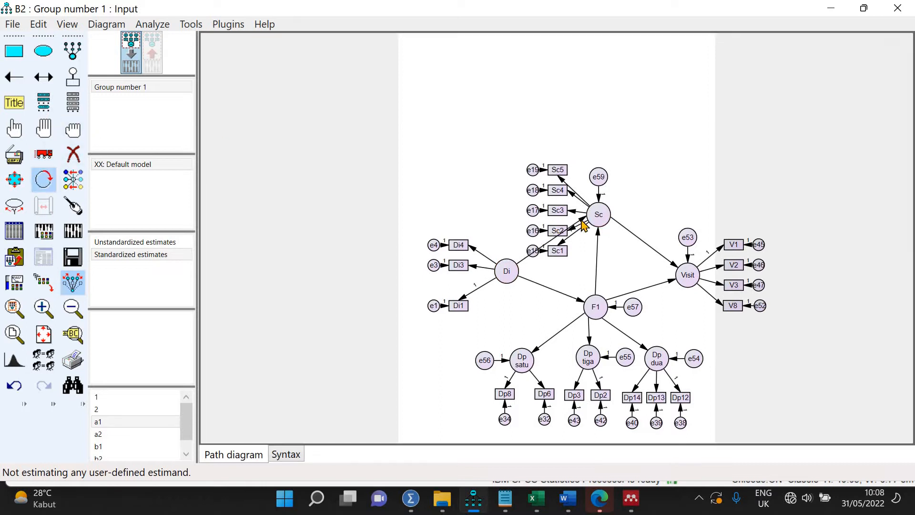
pyautogui.click(606, 223)
pyautogui.click(73, 76)
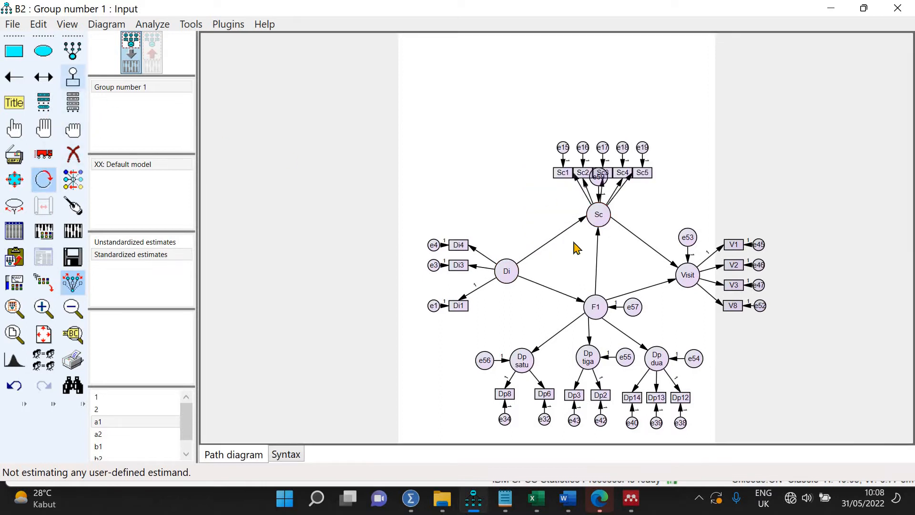
pyautogui.click(596, 217)
pyautogui.click(596, 217)
pyautogui.click(595, 217)
pyautogui.click(596, 217)
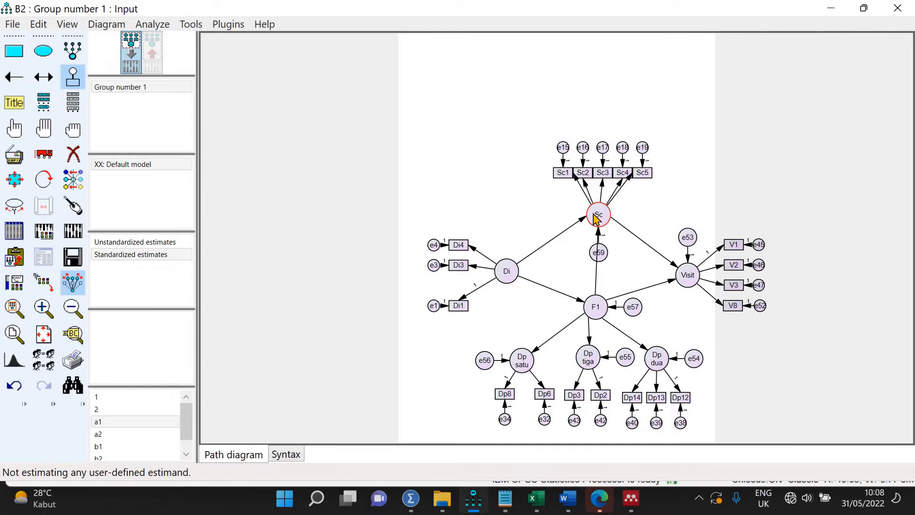
pyautogui.click(596, 218)
pyautogui.click(595, 217)
pyautogui.click(43, 153)
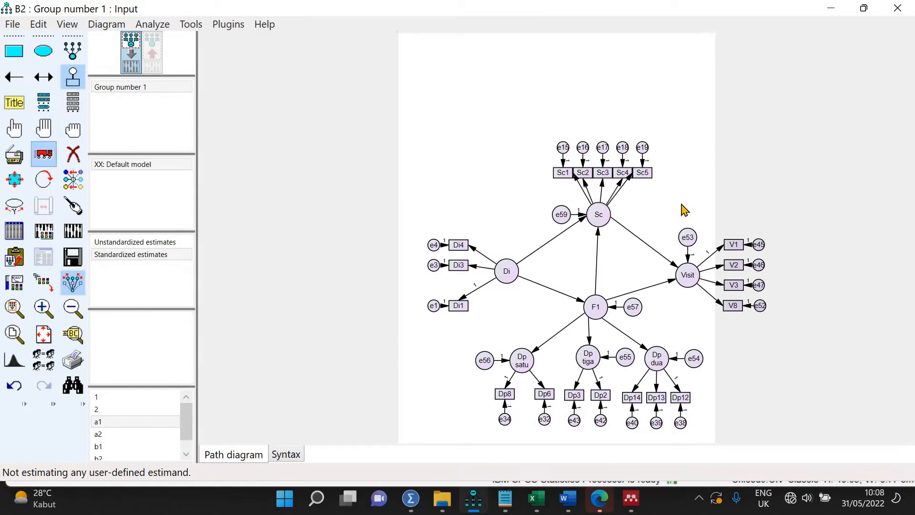
pyautogui.moveTo(648, 175); pyautogui.dragTo(660, 185)
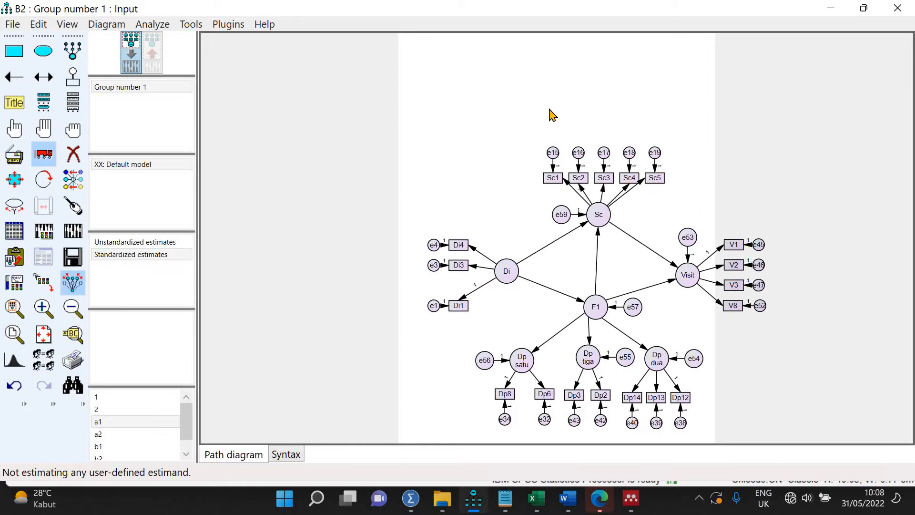
# Set the paper size to Landscape - A4 and fit the path diagram to the page.
pyautogui.click(69, 25)
pyautogui.click(98, 47)
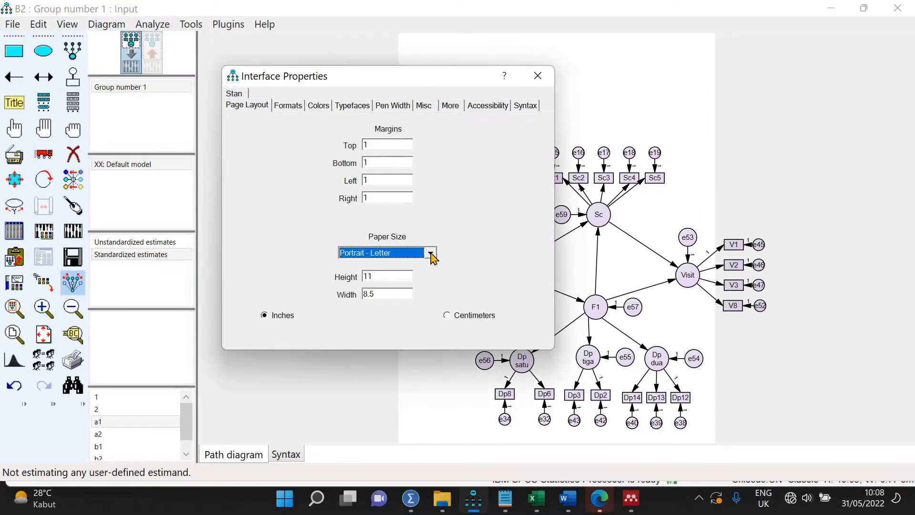
pyautogui.click(432, 258)
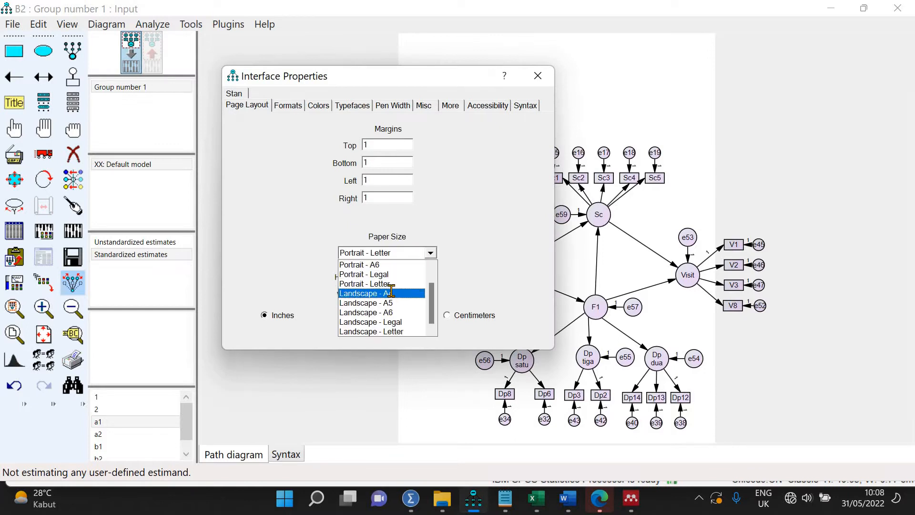
pyautogui.click(391, 293)
pyautogui.click(538, 76)
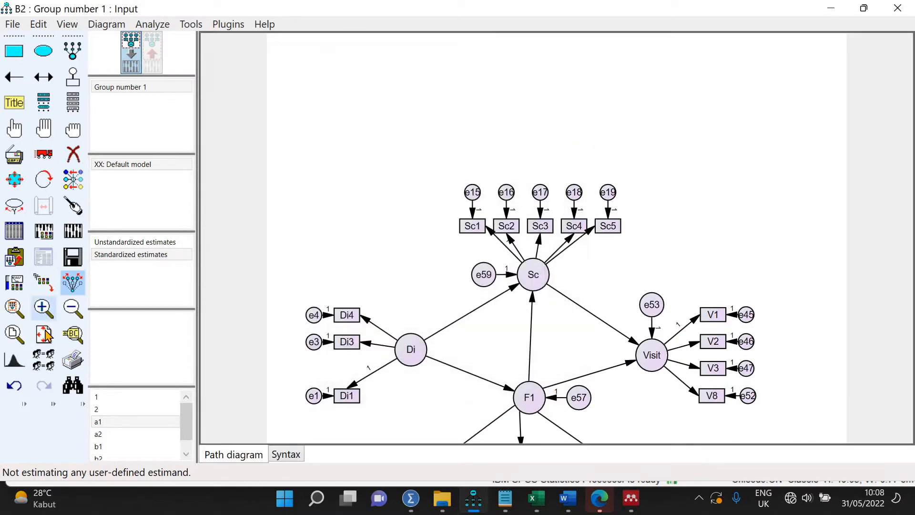
pyautogui.click(44, 334)
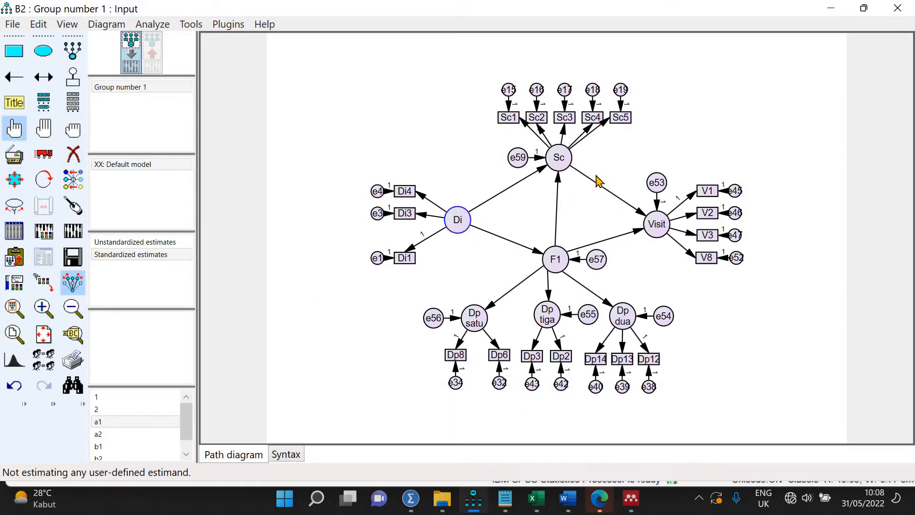
# Select Di, Sc, F1 and Visit together, and rename Di as "Destination image" on two lines.
pyautogui.click(561, 161)
pyautogui.click(556, 259)
pyautogui.click(14, 179)
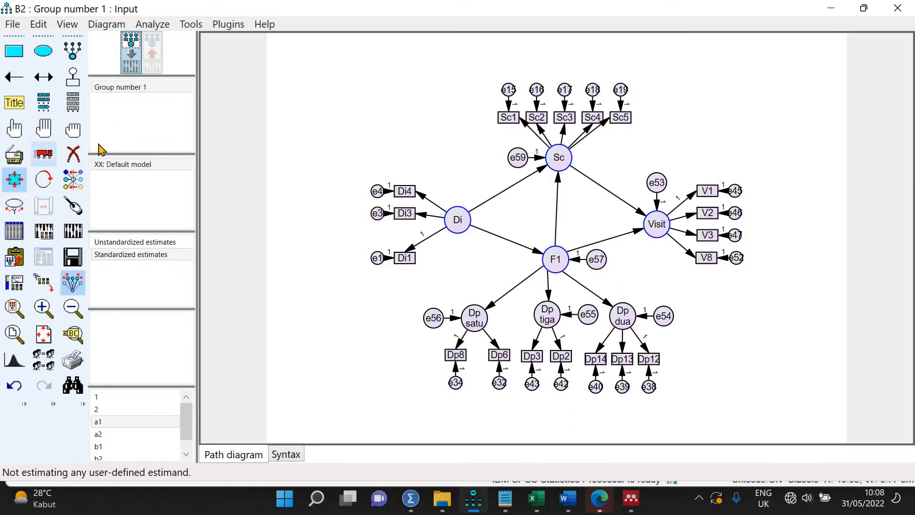
pyautogui.doubleClick(452, 229)
pyautogui.write('Des')
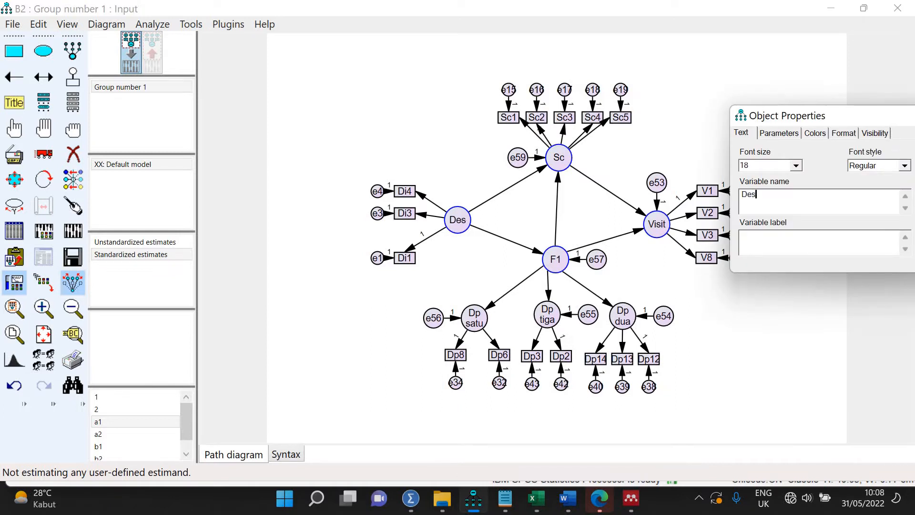
pyautogui.write('tination')
pyautogui.press('Return')
pyautogui.write('i')
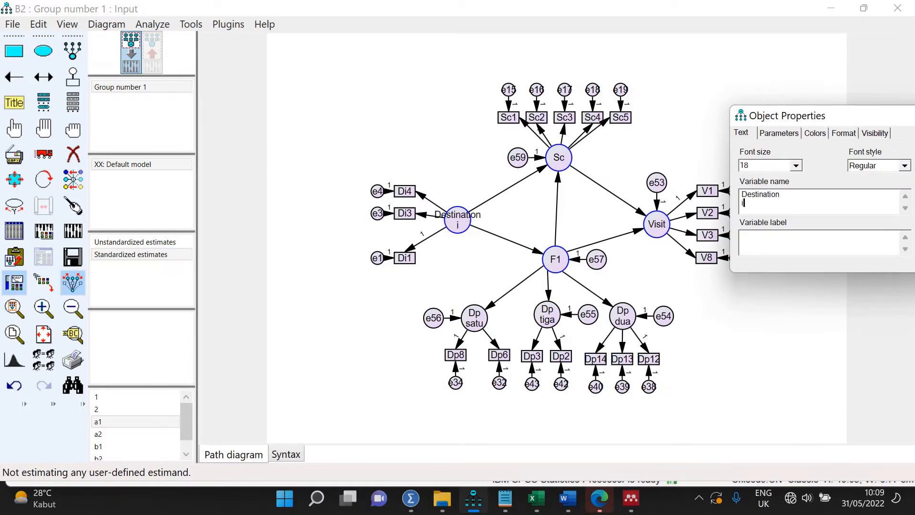
pyautogui.write('mage')
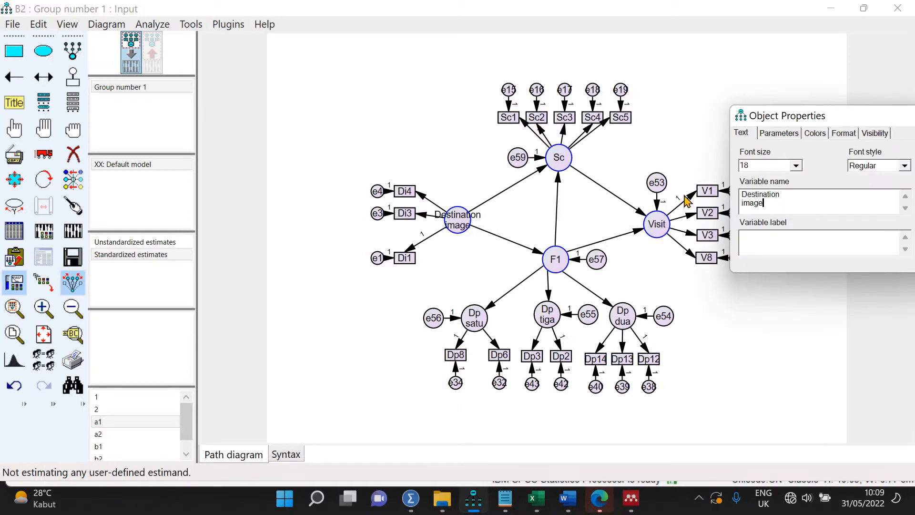
# Rename the Sc construct as "Self Congruence" on two lines.
pyautogui.click(559, 167)
pyautogui.write('Self')
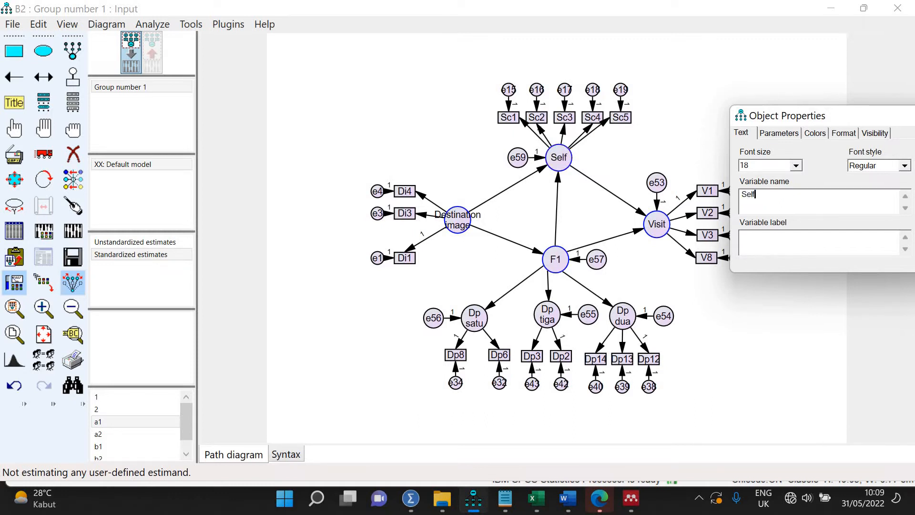
pyautogui.write('-')
pyautogui.press('BackSpace')
pyautogui.write('Congruence')
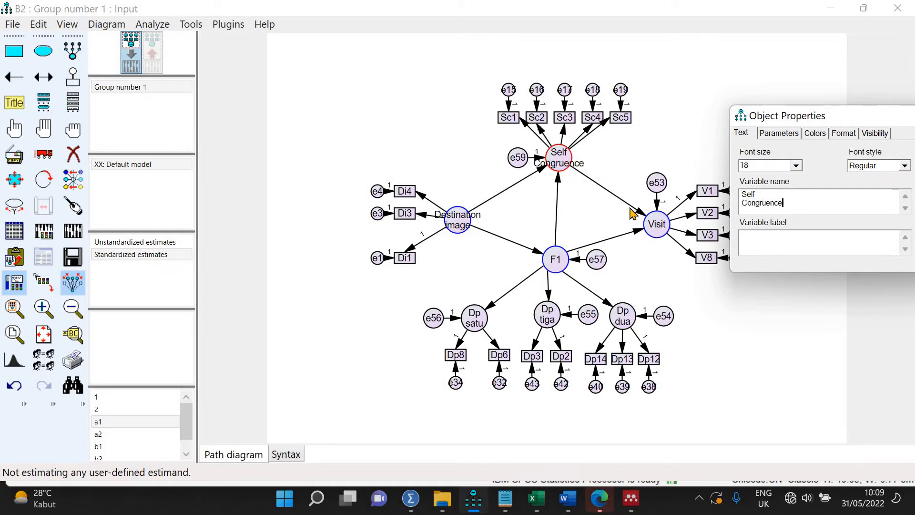
# Rename Visit as "Visit Intention" and F1 as "Destination Personality", each on two lines.
pyautogui.click(656, 233)
pyautogui.write('Vis')
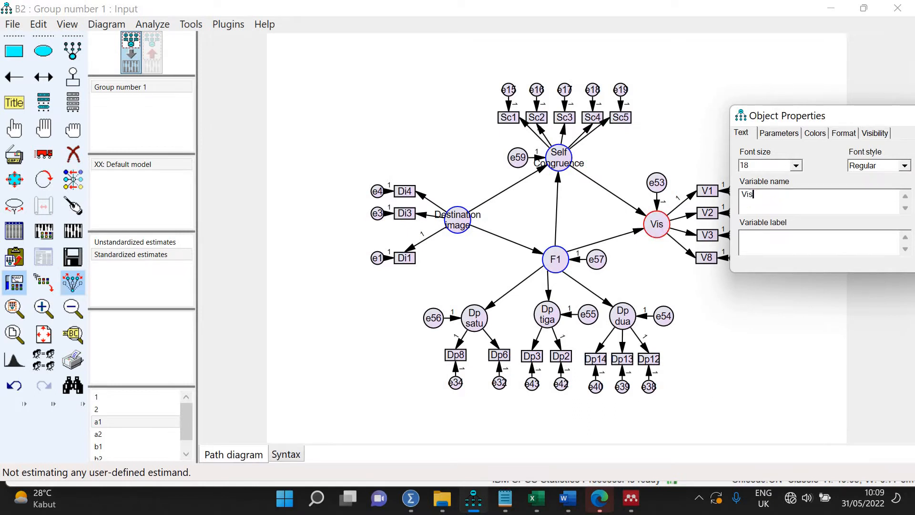
pyautogui.write('it Intention')
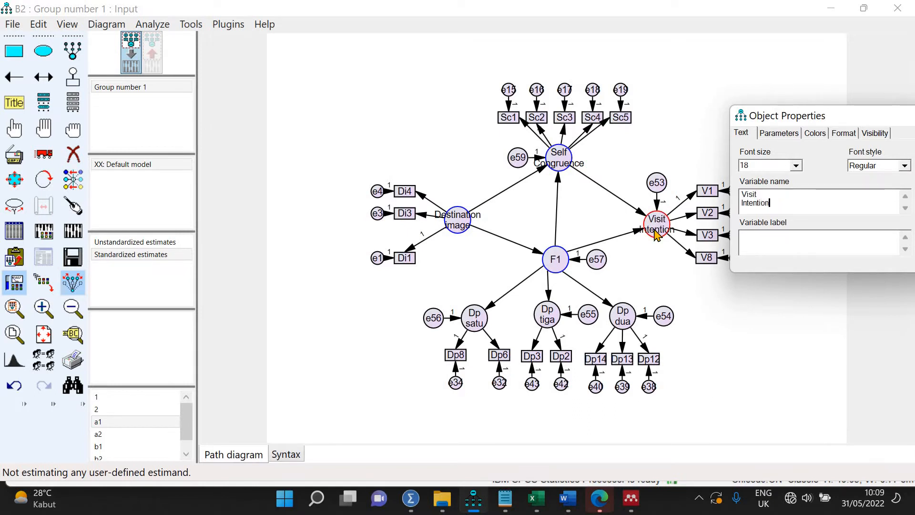
pyautogui.click(547, 266)
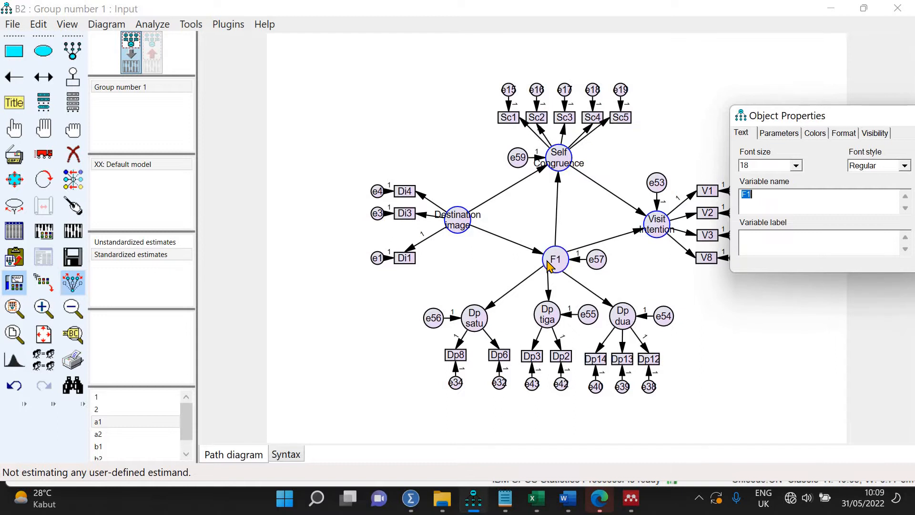
pyautogui.write('Destination ')
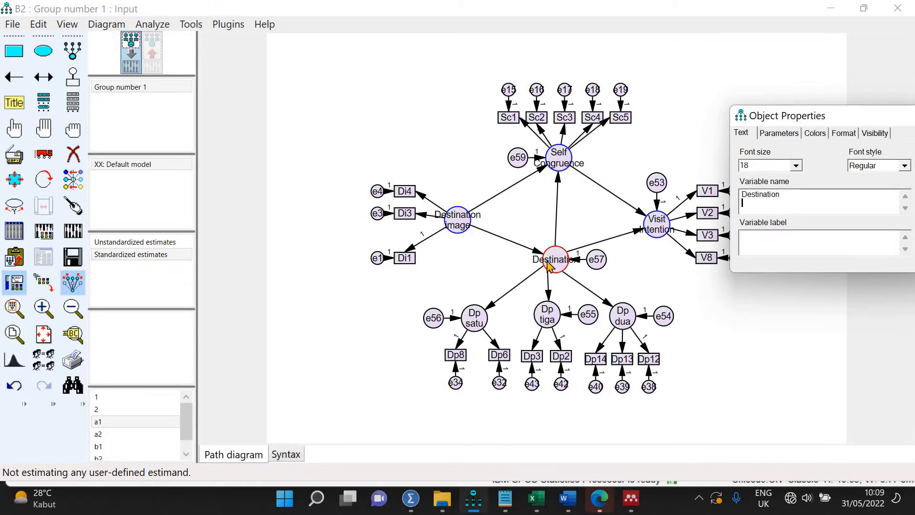
pyautogui.write('Personality')
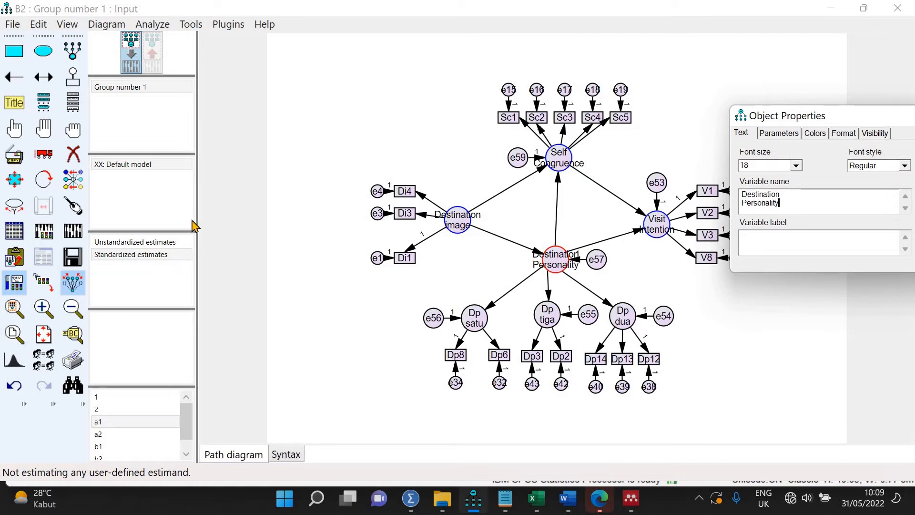
# Enlarge the four selected constructs together into ellipses wide enough for their names, and clear the selection.
pyautogui.click(13, 129)
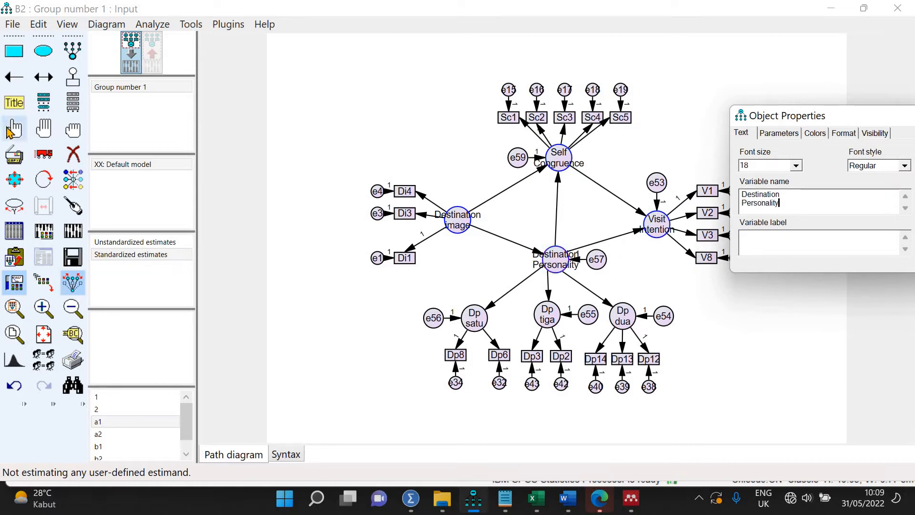
pyautogui.click(14, 180)
pyautogui.moveTo(454, 215); pyautogui.dragTo(488, 248)
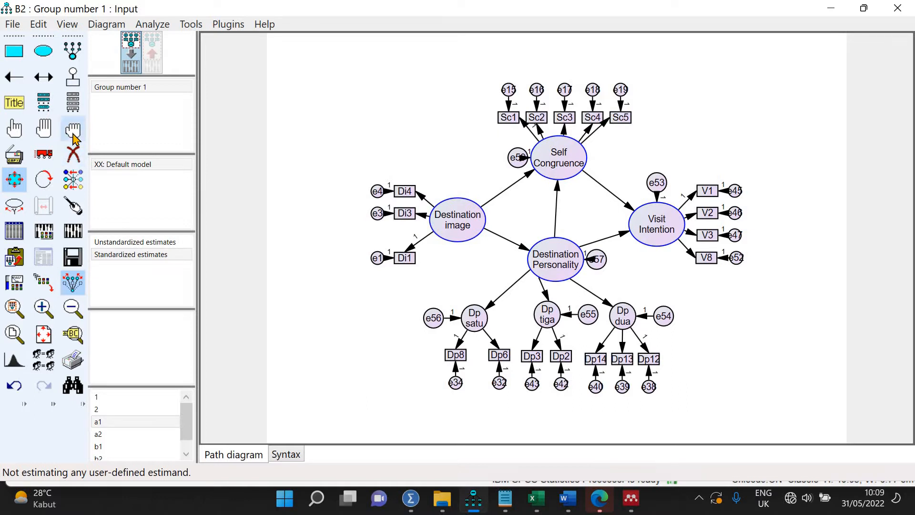
pyautogui.click(73, 129)
pyautogui.click(14, 129)
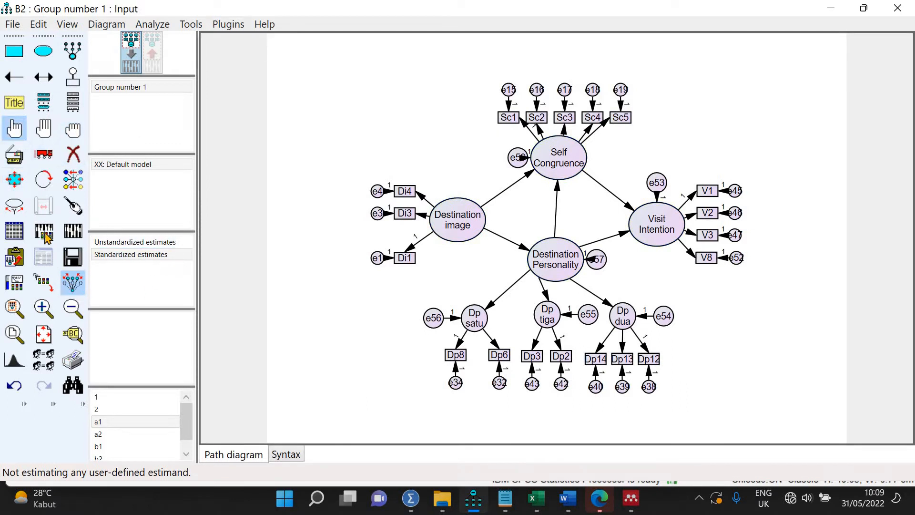
# Move the Di, Sc and V indicators with their error terms farther out from their constructs.
pyautogui.click(43, 154)
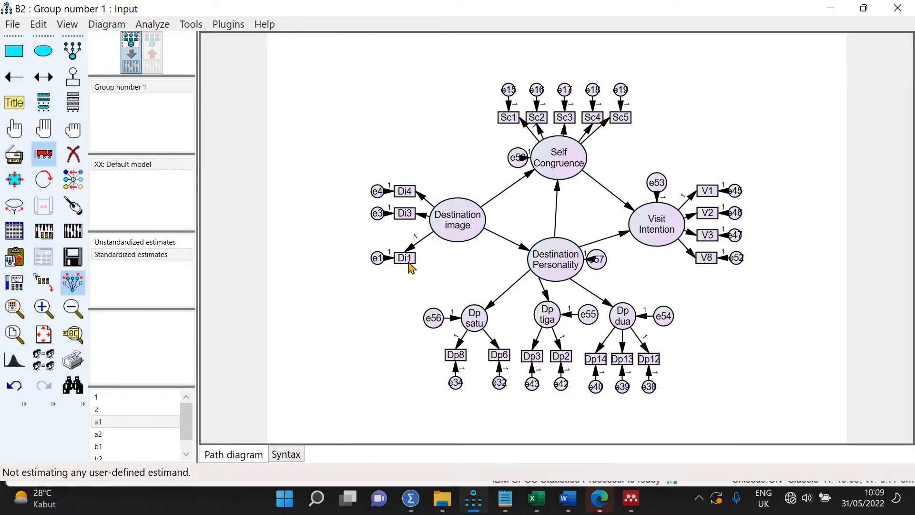
pyautogui.moveTo(397, 267); pyautogui.dragTo(383, 267)
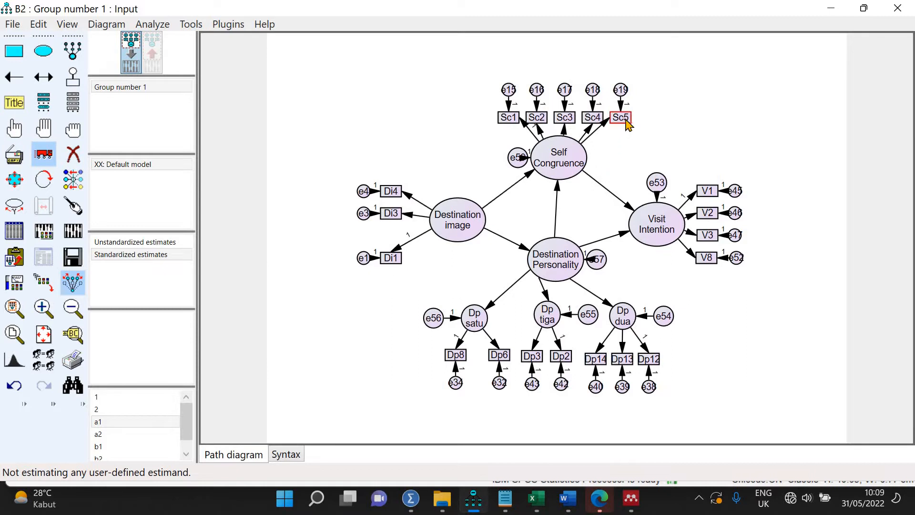
pyautogui.moveTo(629, 121); pyautogui.dragTo(653, 106)
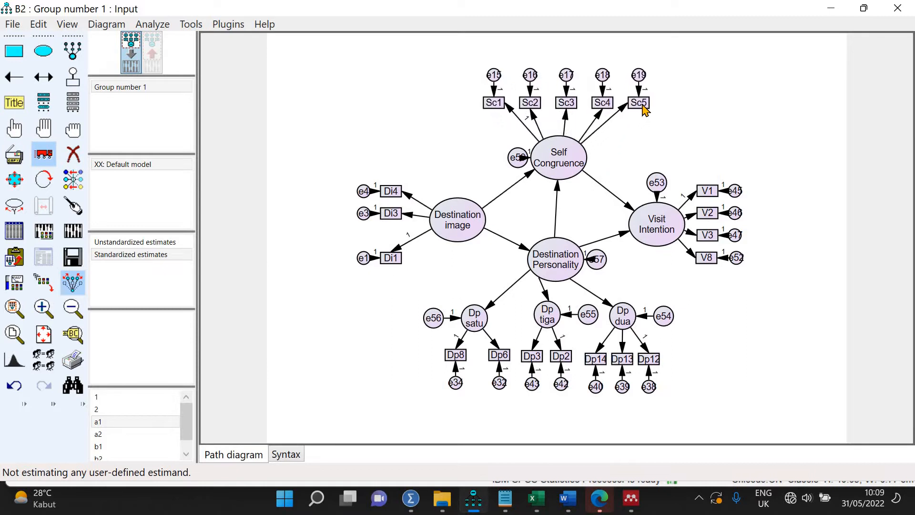
pyautogui.moveTo(711, 264); pyautogui.dragTo(734, 270)
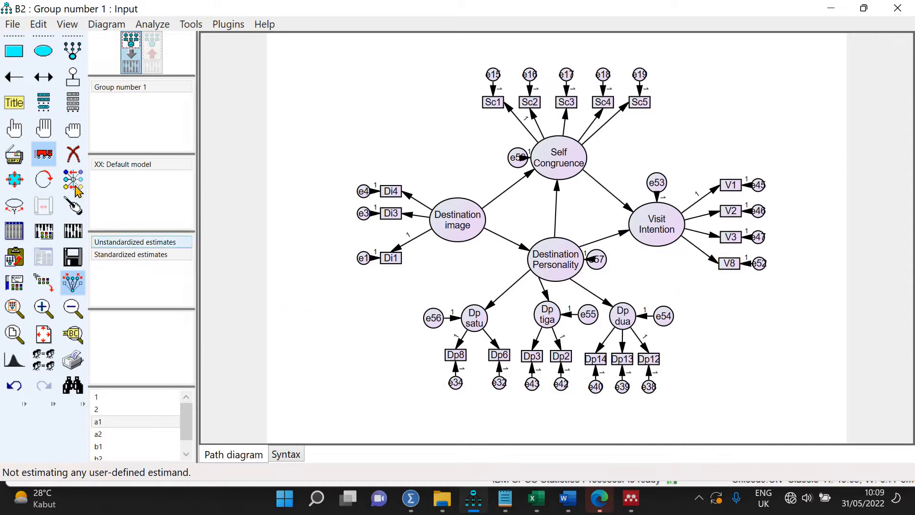
# Touch up the arrows around the constructs, and raise Destination image and Visit Intention slightly in the diagram.
pyautogui.click(460, 226)
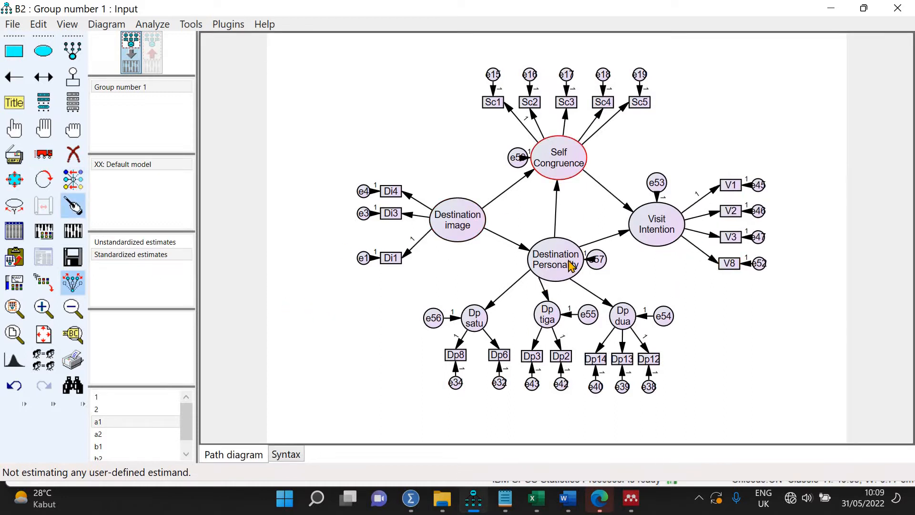
pyautogui.click(647, 239)
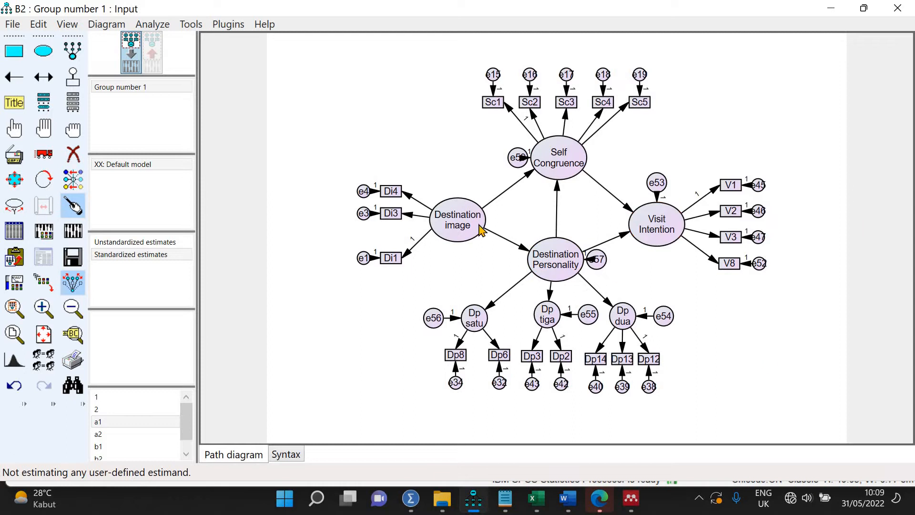
pyautogui.click(43, 153)
pyautogui.moveTo(453, 231); pyautogui.dragTo(449, 217)
pyautogui.moveTo(650, 216); pyautogui.dragTo(652, 201)
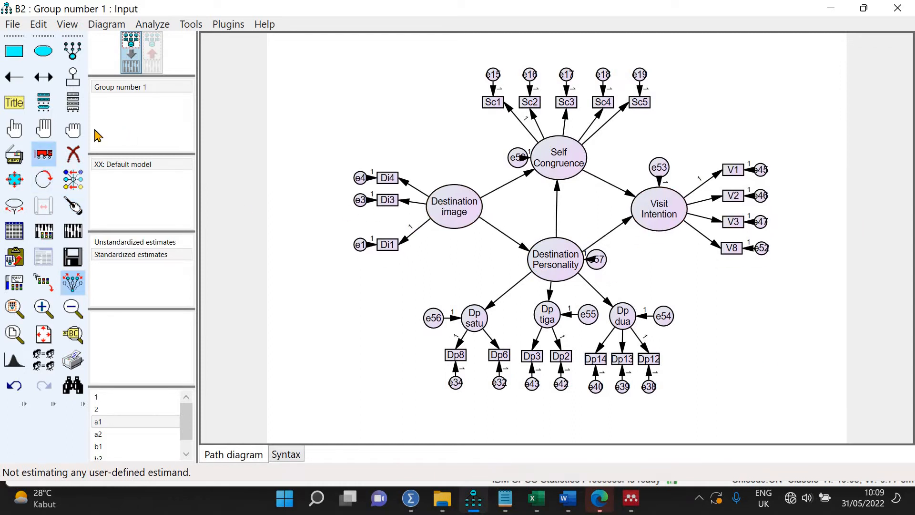
# Move the residual terms e59, e53 and e57 clear of their construct ellipses.
pyautogui.moveTo(516, 157); pyautogui.dragTo(481, 157)
pyautogui.moveTo(665, 172); pyautogui.dragTo(665, 163)
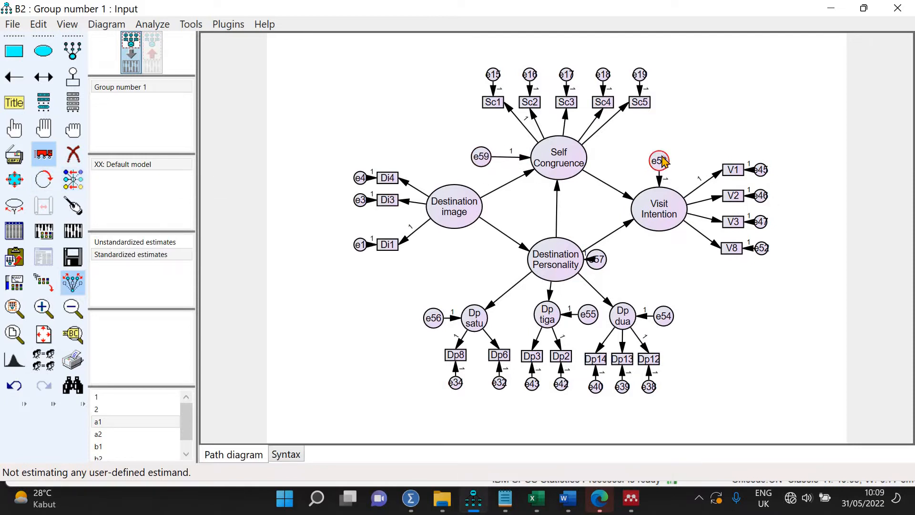
pyautogui.moveTo(593, 258); pyautogui.dragTo(639, 267)
# Try to calculate the estimates, and clear the fixed regression weight on the path from Dp satu to Dp6.
pyautogui.click(73, 231)
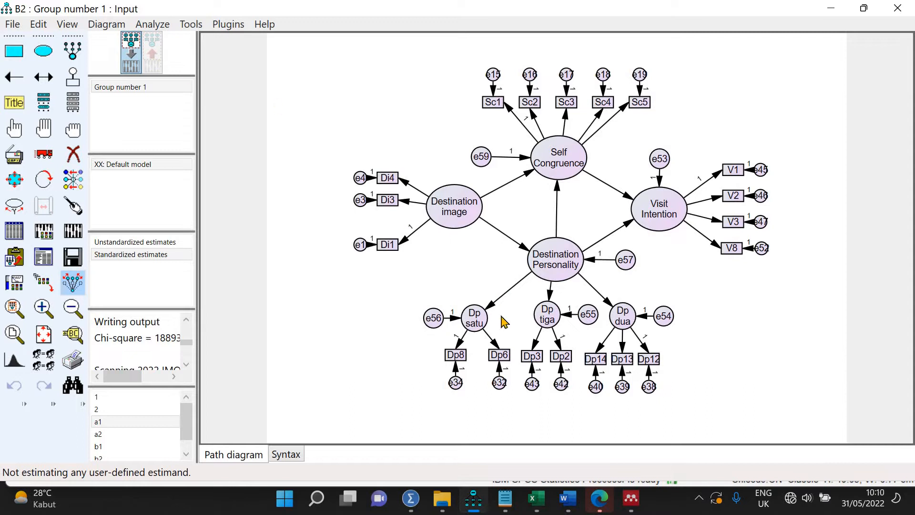
pyautogui.doubleClick(534, 351)
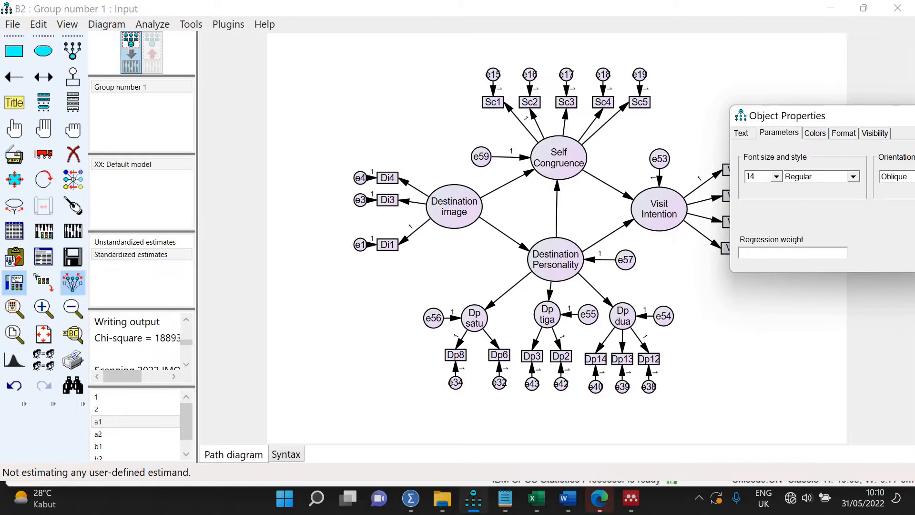
pyautogui.click(73, 231)
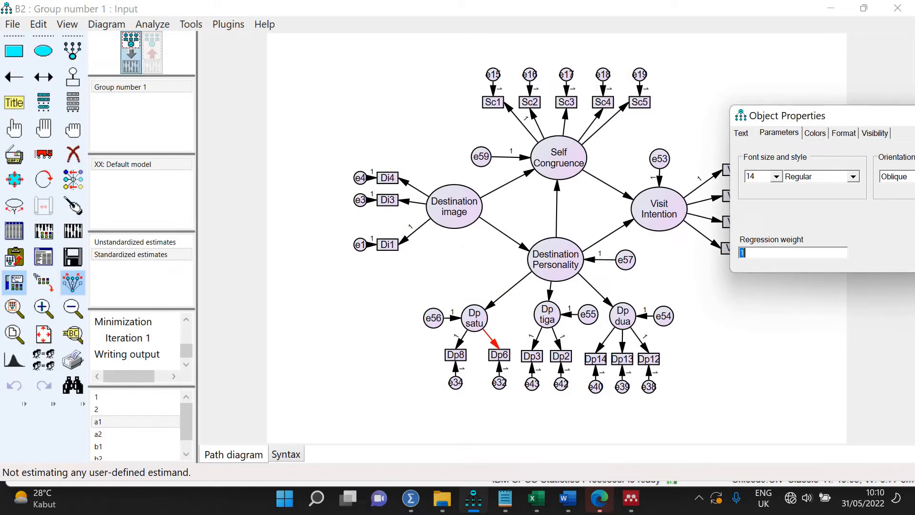
pyautogui.click(73, 231)
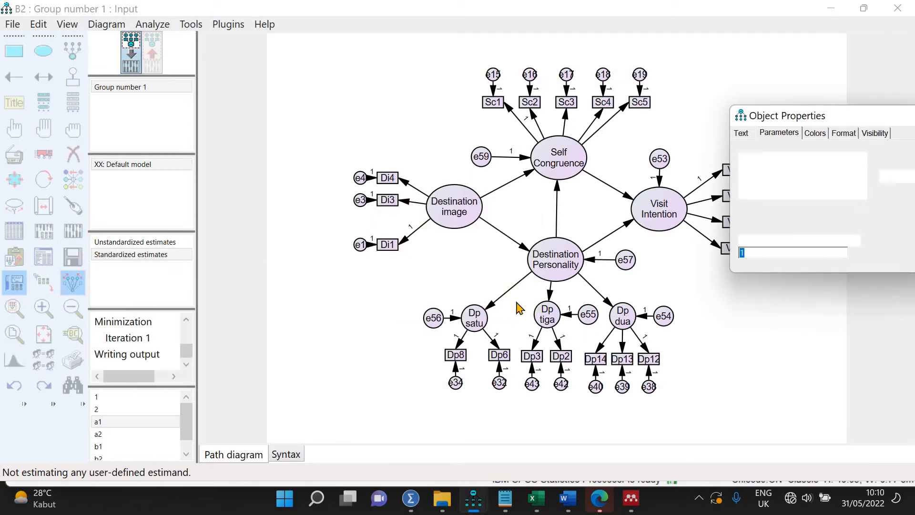
pyautogui.press('BackSpace')
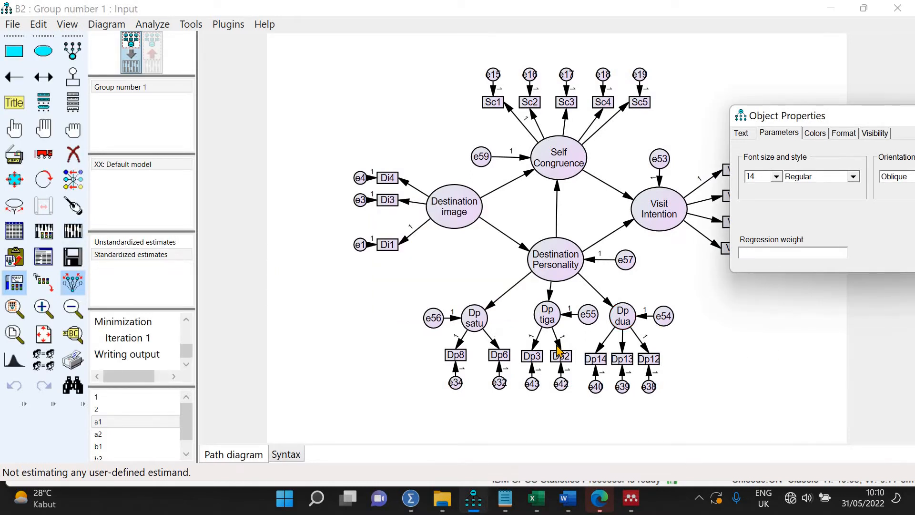
# Clear the regression weight from Dp tiga to Dp2, and set the weight from Destination Personality to Dp tiga to 1.
pyautogui.click(559, 352)
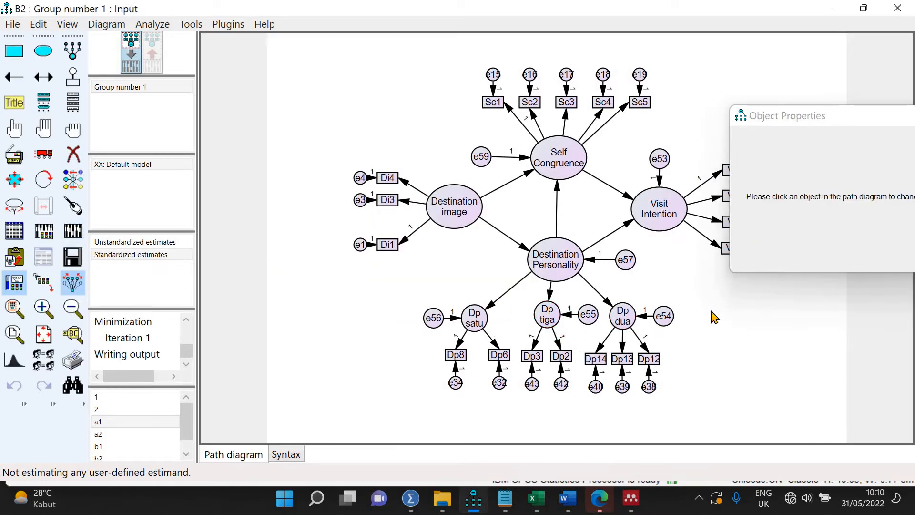
pyautogui.click(558, 343)
pyautogui.press('BackSpace')
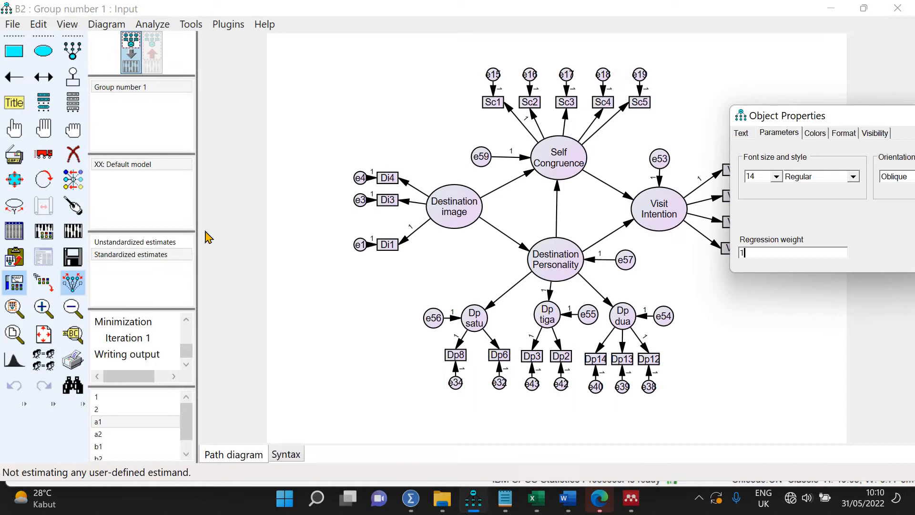
pyautogui.write('1')
# Calculate the standardized estimates and examine the model fit summary and modification indices in the text output.
pyautogui.click(73, 230)
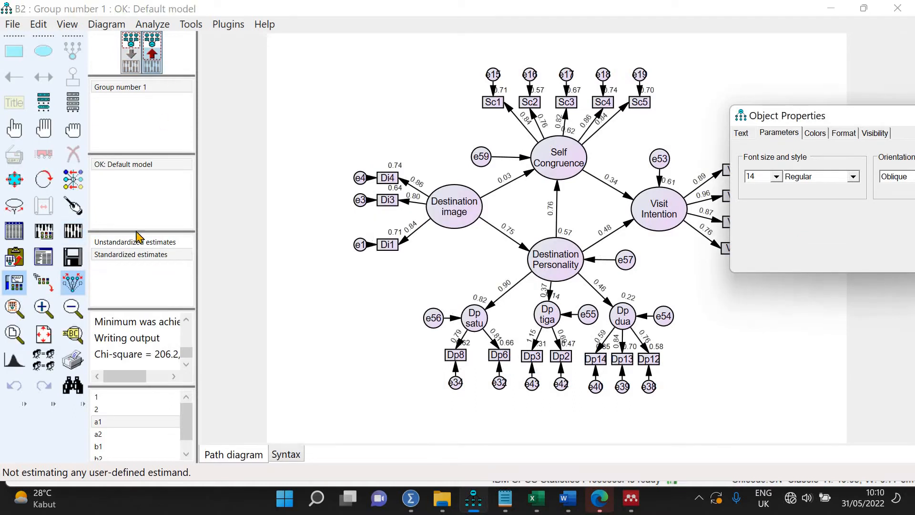
pyautogui.click(136, 254)
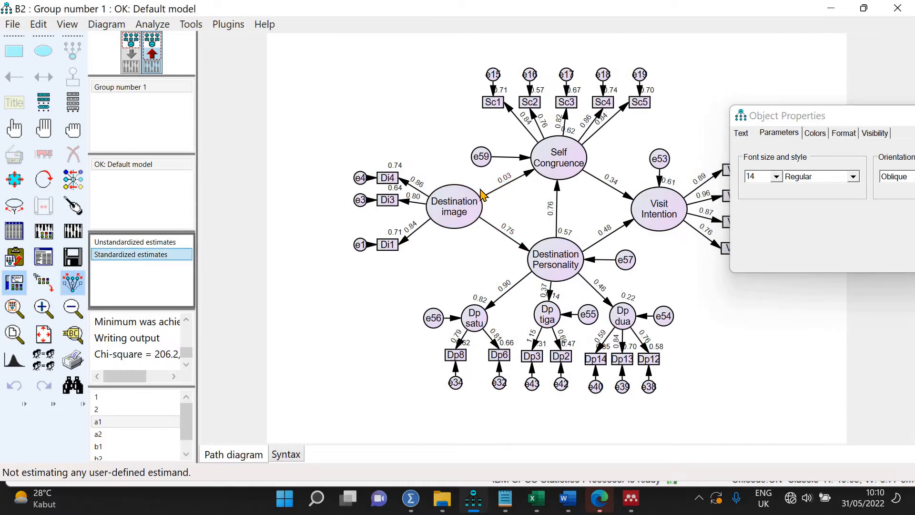
pyautogui.click(43, 257)
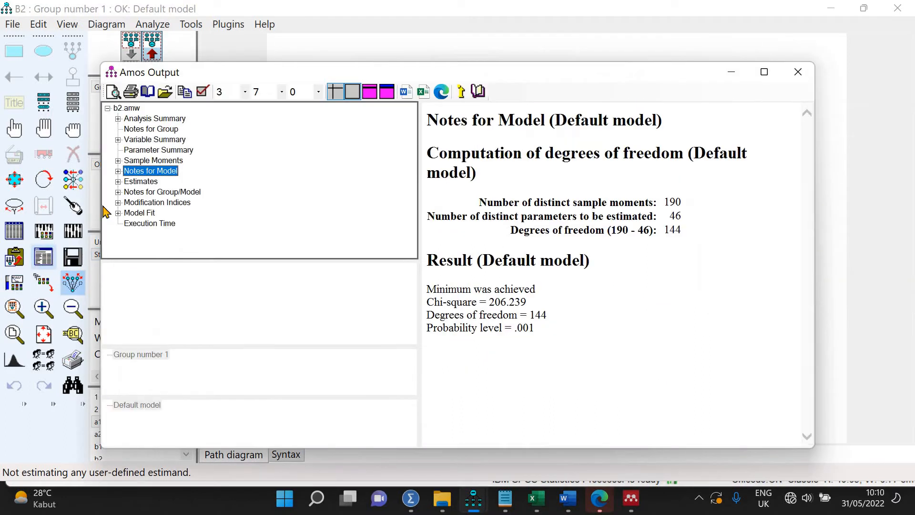
pyautogui.click(139, 213)
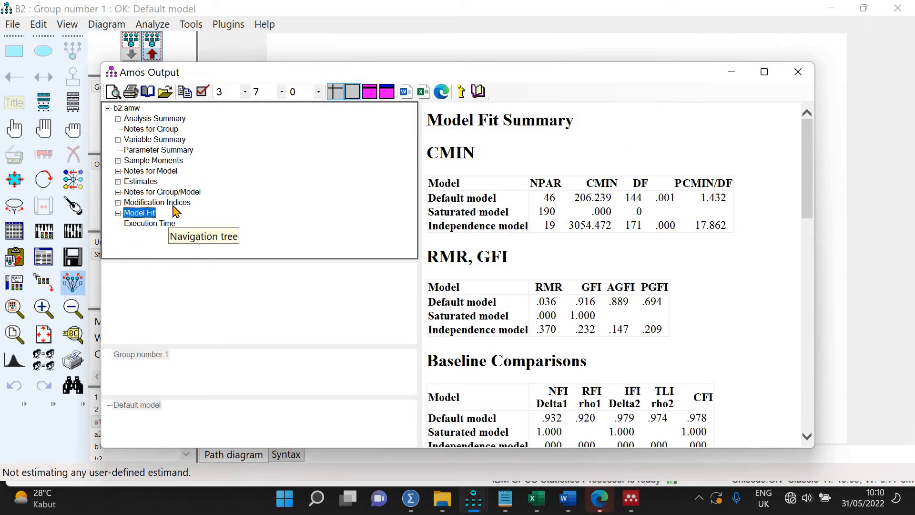
pyautogui.click(158, 202)
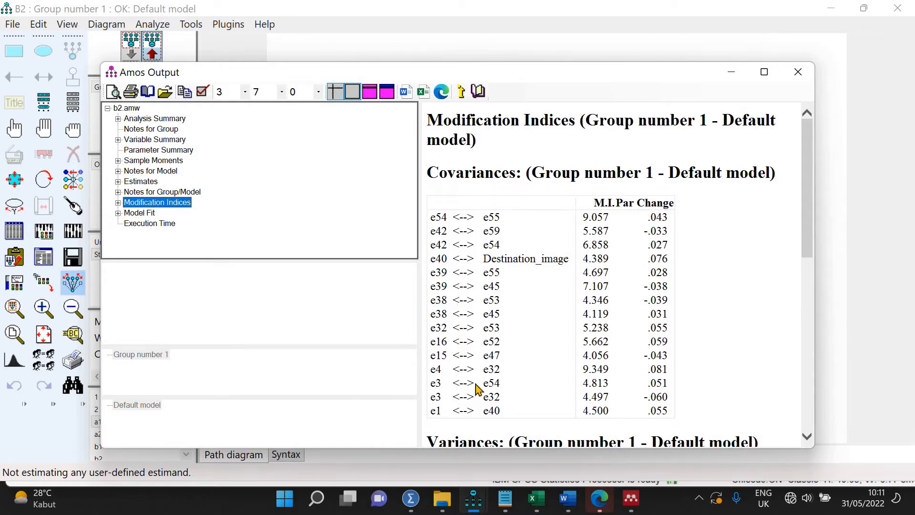
pyautogui.moveTo(553, 88); pyautogui.dragTo(552, 227)
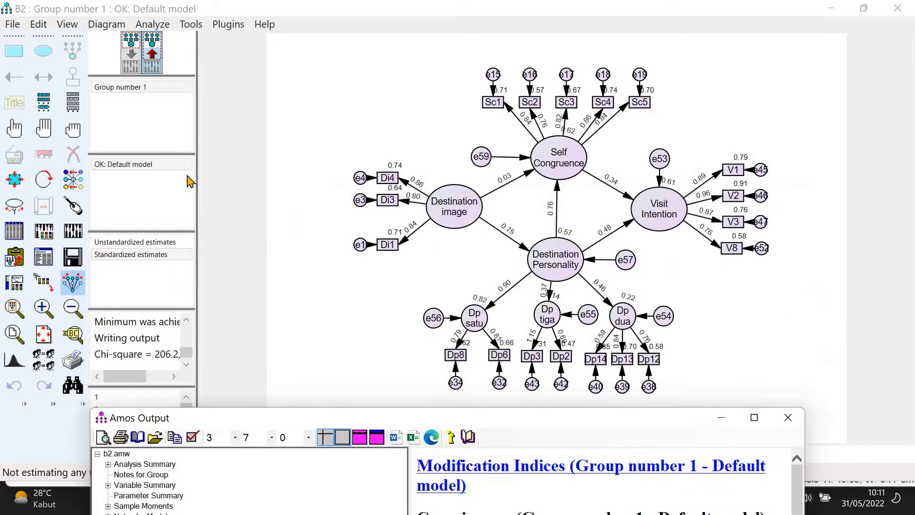
# Return to the input path diagram and delete the indicator Dp12 together with its error term e38.
pyautogui.click(133, 70)
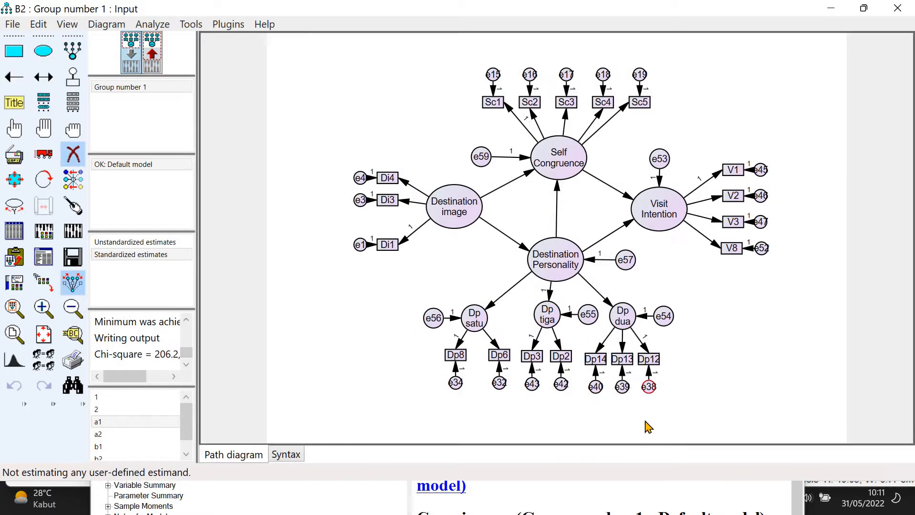
pyautogui.scroll(1, 644, 359)
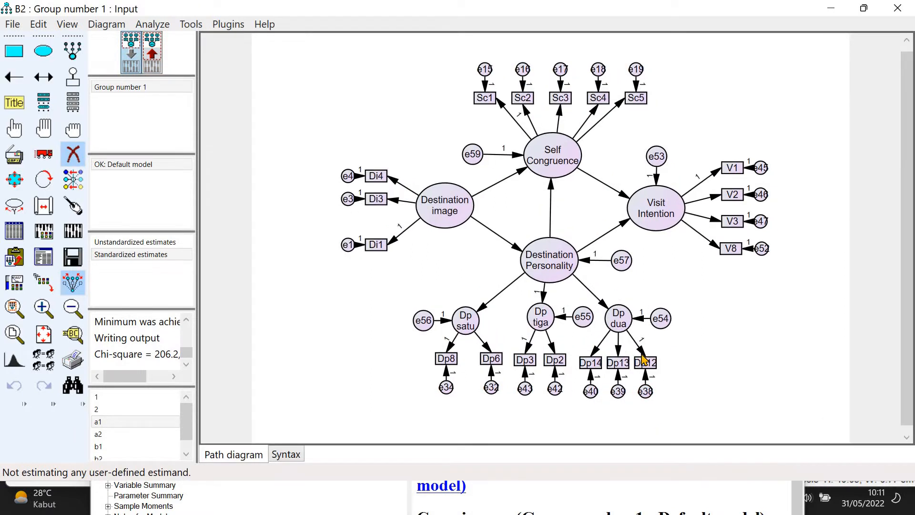
pyautogui.click(647, 364)
pyautogui.click(645, 391)
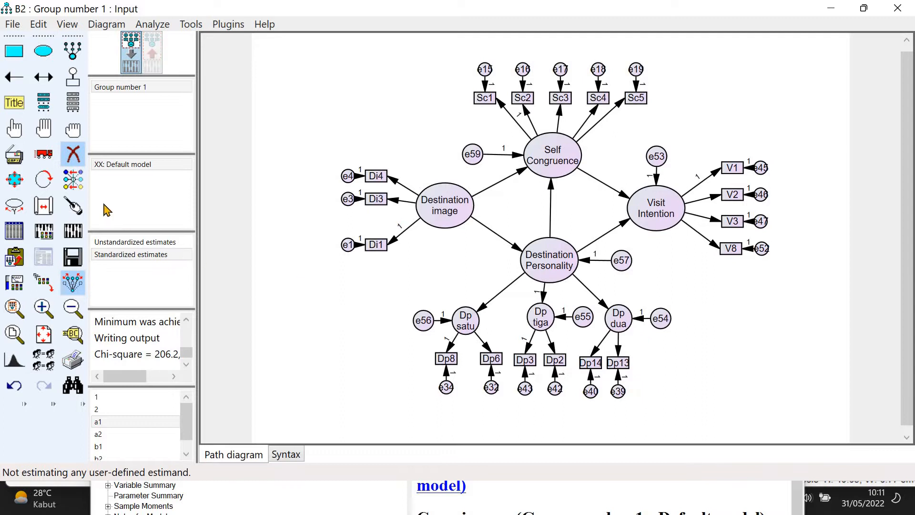
pyautogui.click(82, 165)
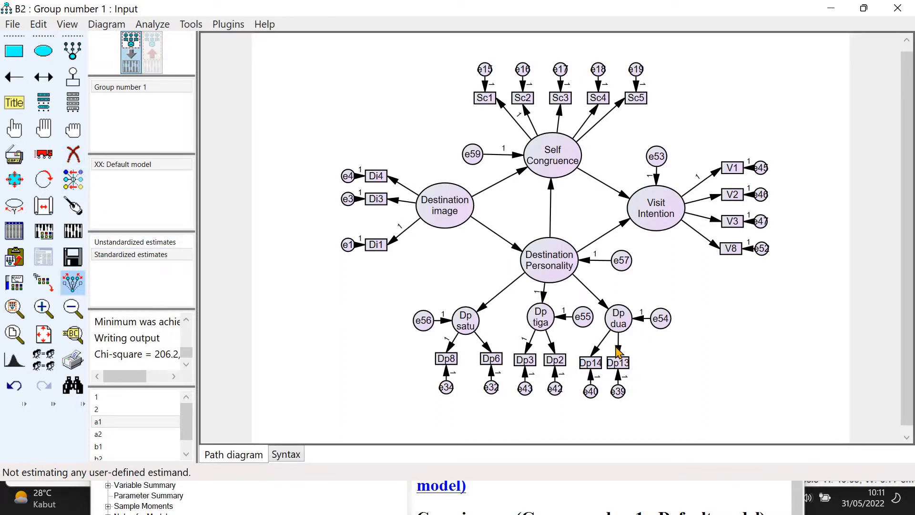
# Set the regression weight from Dp dua to Dp13 to 1, and recalculate and display the estimates.
pyautogui.doubleClick(617, 349)
pyautogui.write('1')
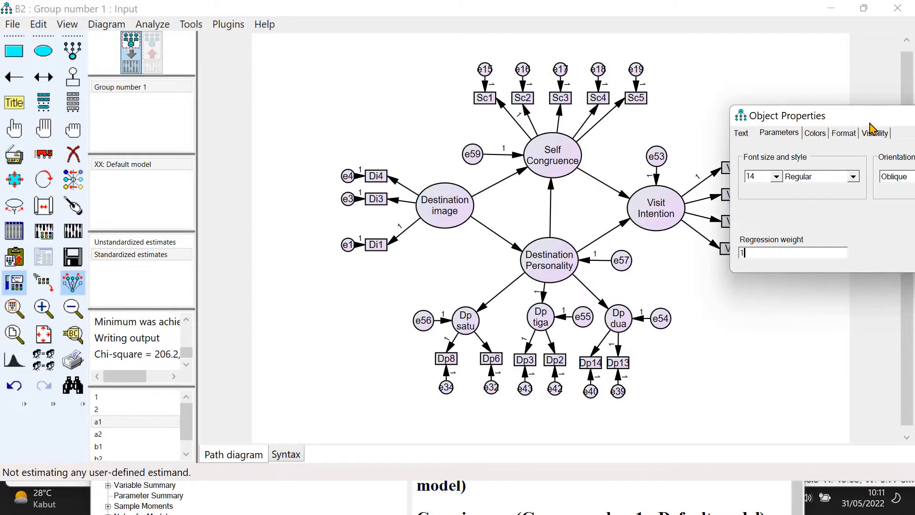
pyautogui.click(773, 122)
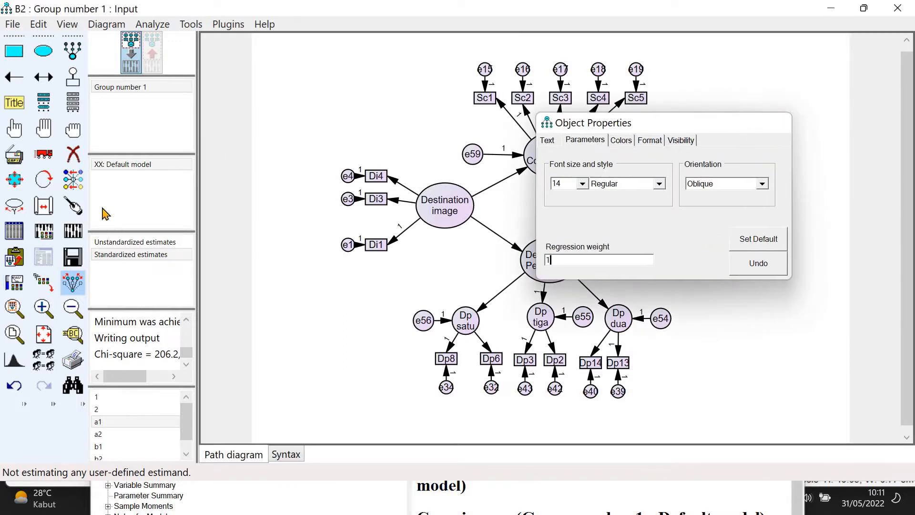
pyautogui.click(74, 229)
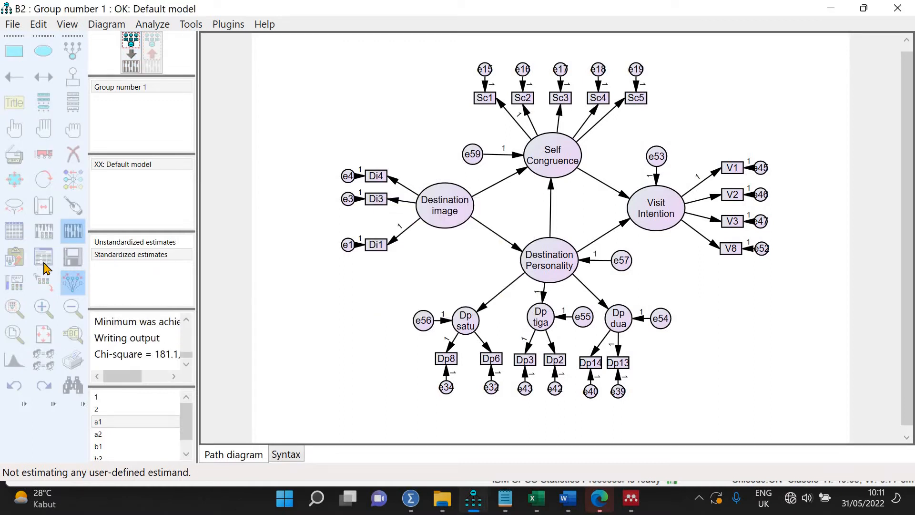
pyautogui.click(152, 52)
# Examine the recalculated model fit summary, and compare the covariance modification indices with the path diagram.
pyautogui.click(43, 258)
pyautogui.click(143, 213)
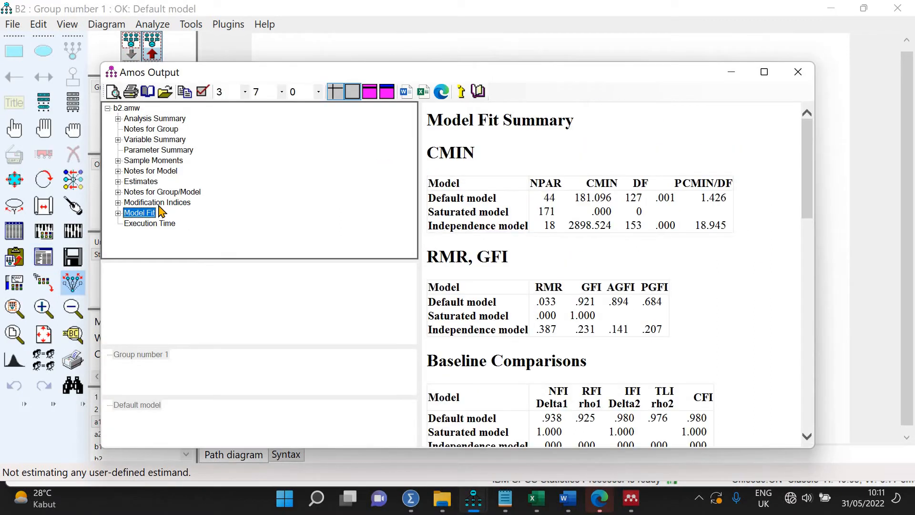
pyautogui.click(152, 202)
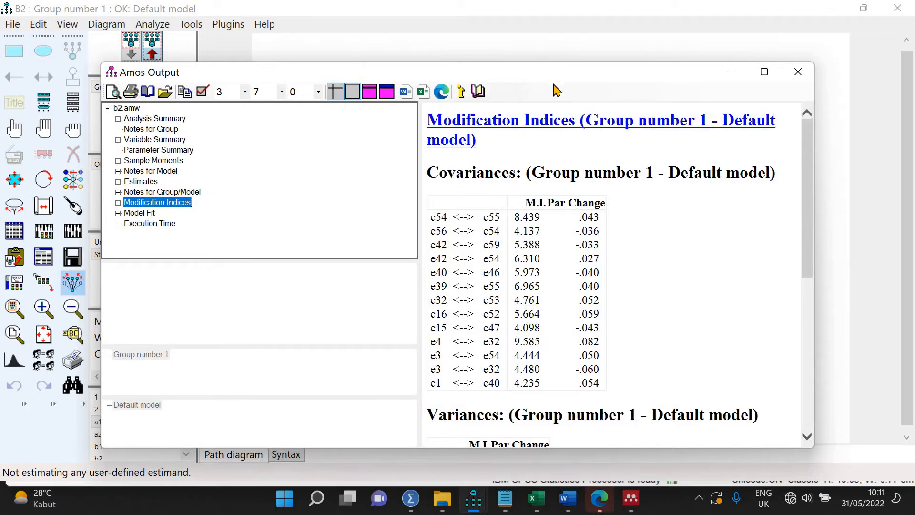
pyautogui.moveTo(557, 90); pyautogui.dragTo(608, 426)
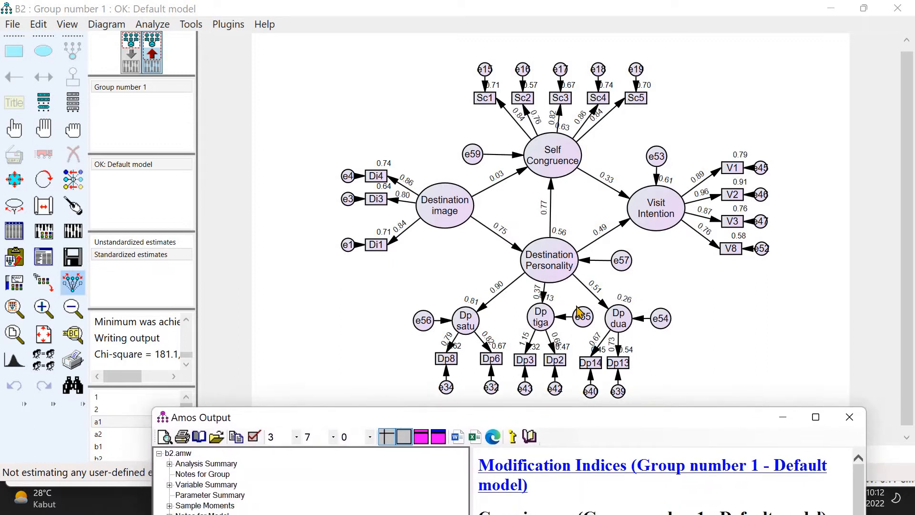
pyautogui.moveTo(577, 310); pyautogui.dragTo(590, 286)
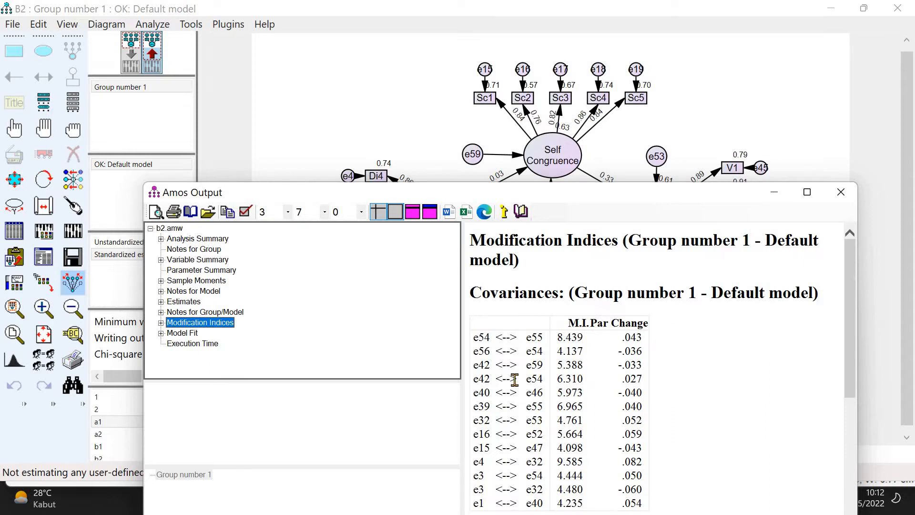
pyautogui.moveTo(581, 203); pyautogui.dragTo(645, 298)
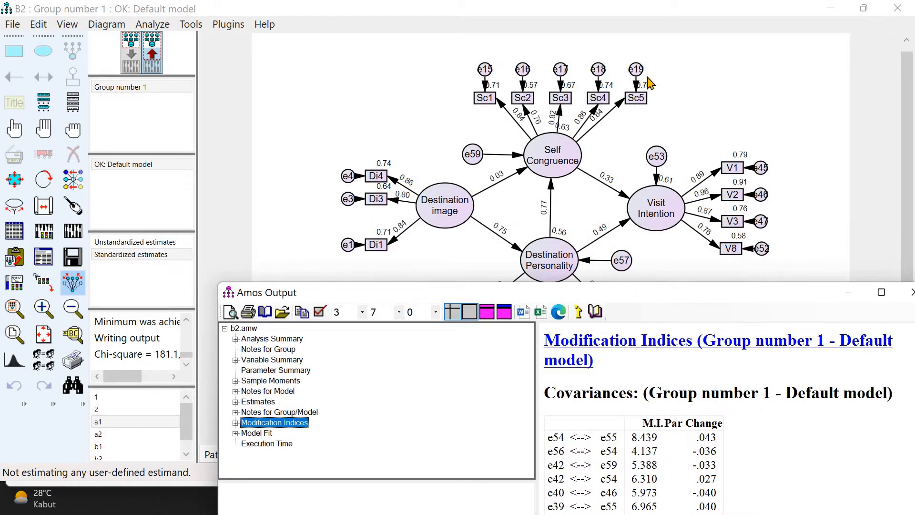
pyautogui.moveTo(620, 292); pyautogui.dragTo(587, 128)
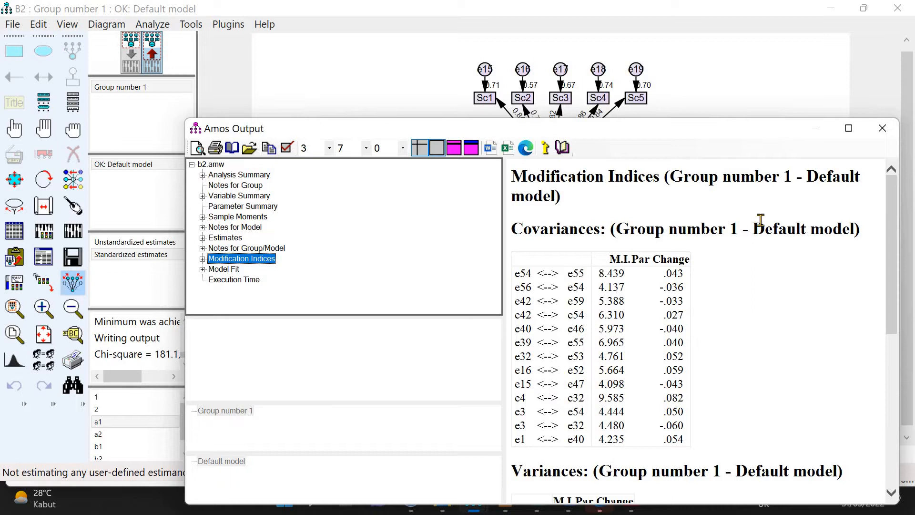
pyautogui.moveTo(675, 262); pyautogui.dragTo(660, 182)
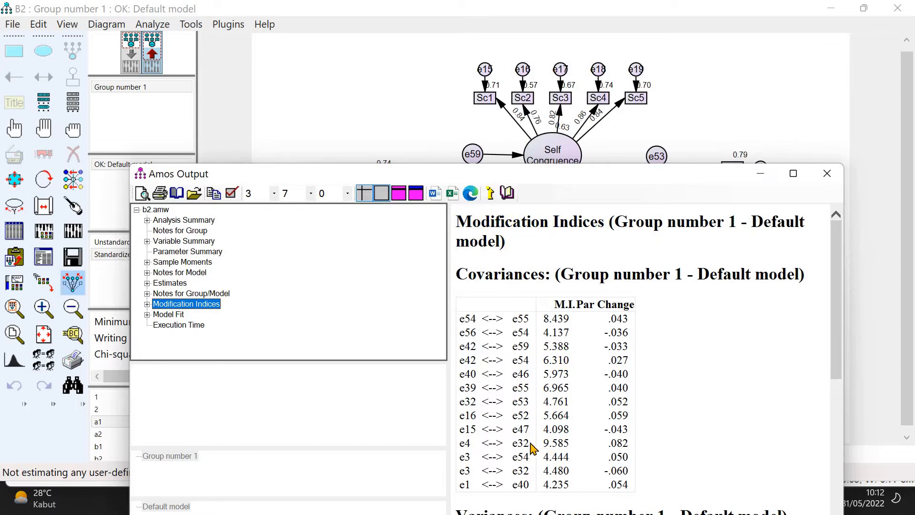
# Check the covariance modification indices against the path diagram, and delete Destination image's indicator Di3 together with its error term e3.
pyautogui.moveTo(693, 168); pyautogui.dragTo(677, 422)
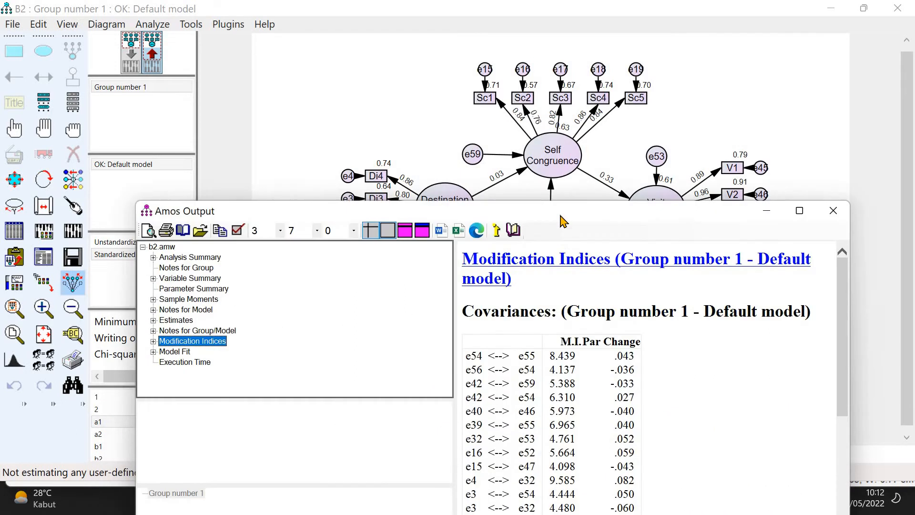
pyautogui.moveTo(568, 219); pyautogui.dragTo(564, 294)
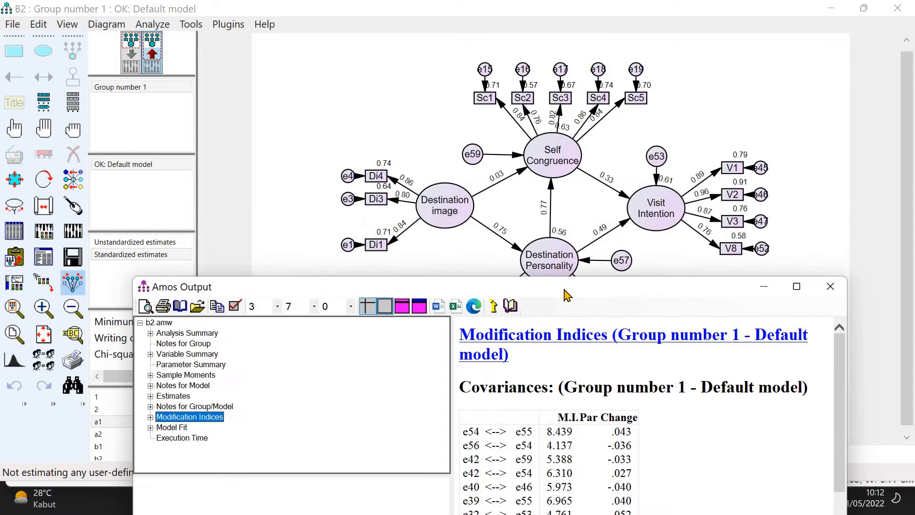
pyautogui.moveTo(565, 289); pyautogui.dragTo(570, 224)
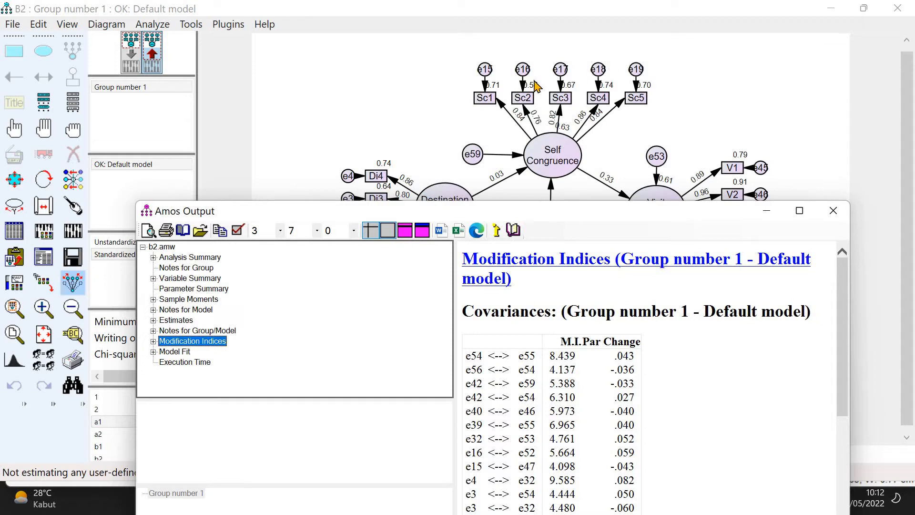
pyautogui.moveTo(577, 186); pyautogui.dragTo(578, 185)
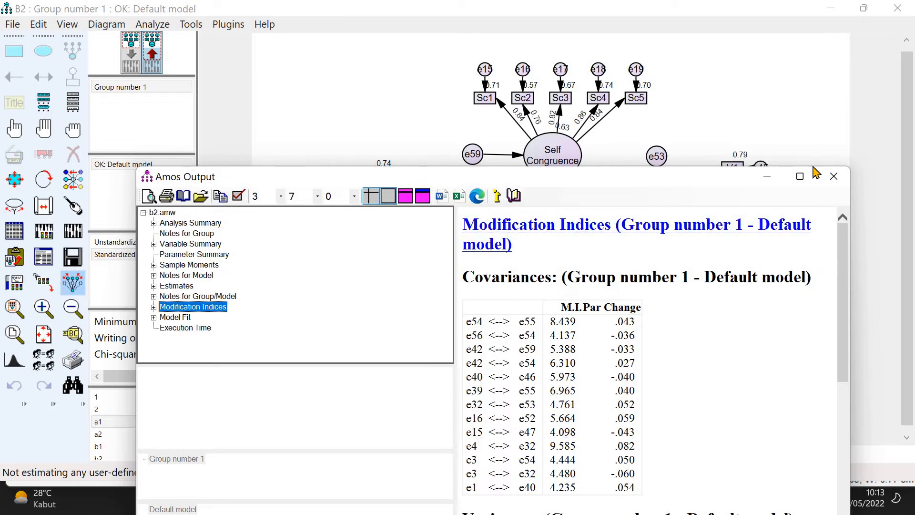
pyautogui.click(129, 72)
pyautogui.click(133, 57)
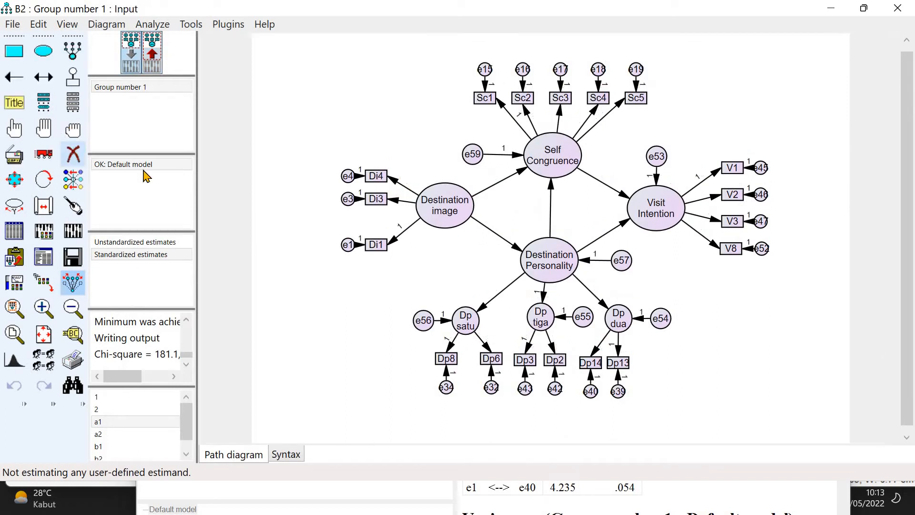
pyautogui.click(347, 206)
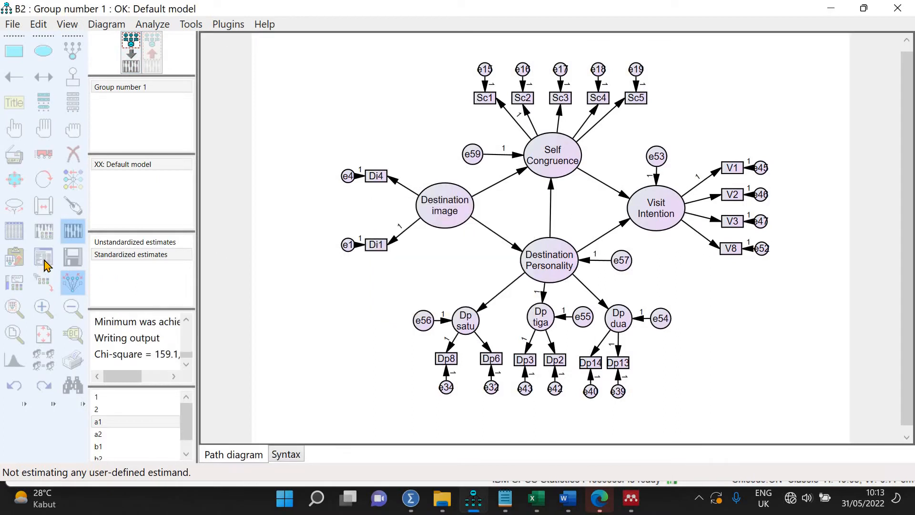
# Examine the model fit summary and the covariance modification indices for the model without Di3 beside the path diagram.
pyautogui.click(44, 259)
pyautogui.click(143, 214)
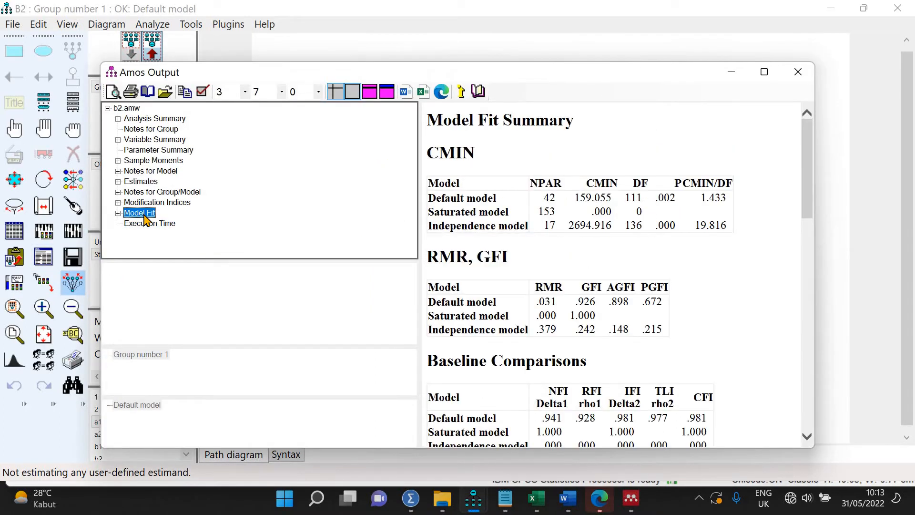
pyautogui.click(167, 203)
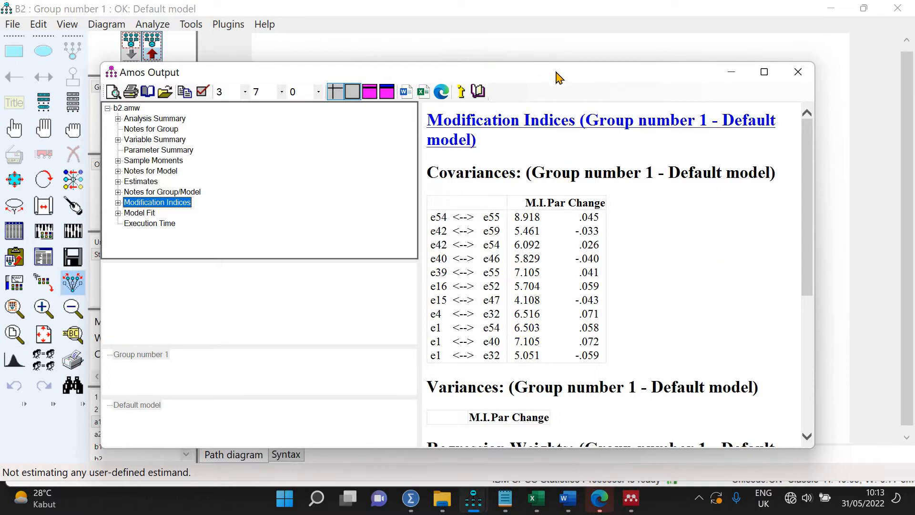
pyautogui.moveTo(558, 75); pyautogui.dragTo(281, 262)
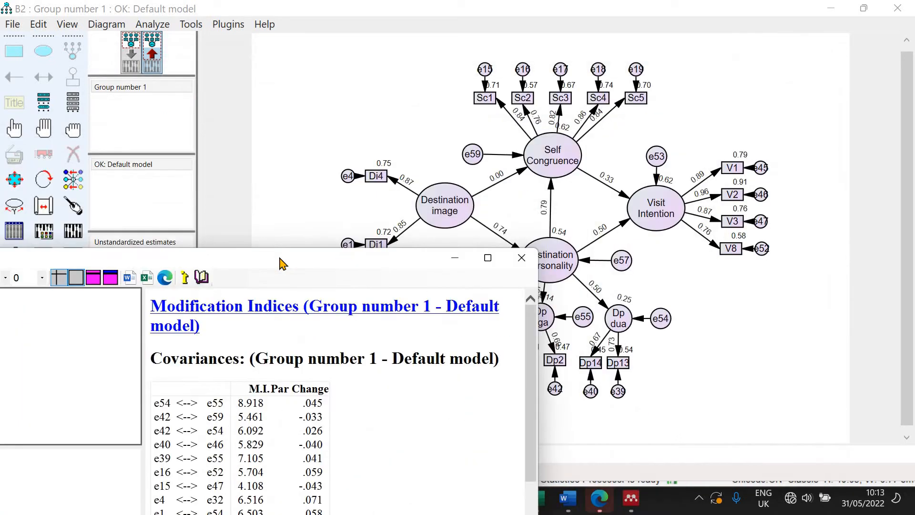
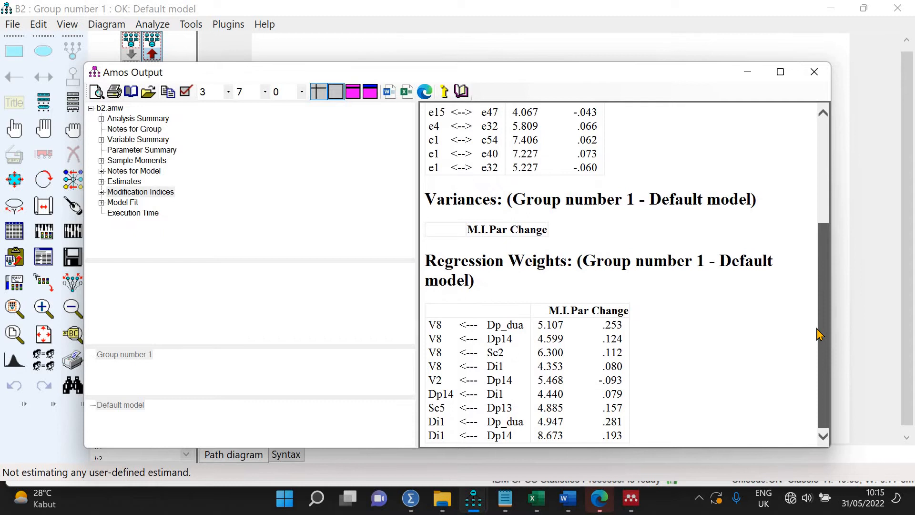
# Switch to the novelty seeking and self-congruity image search in Edge and connect the computer to the GRAND ROSELA Wi-Fi network.
pyautogui.click(876, 289)
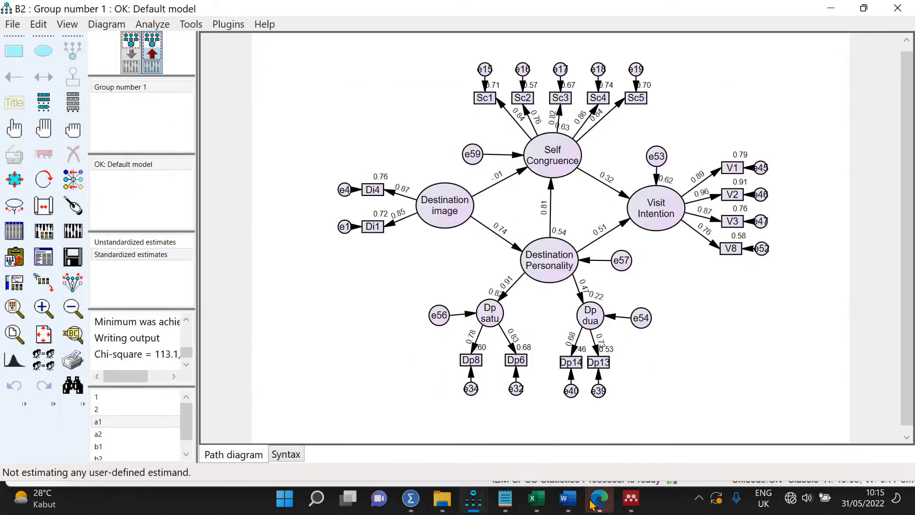
pyautogui.hotkey('alt', 'Tab')
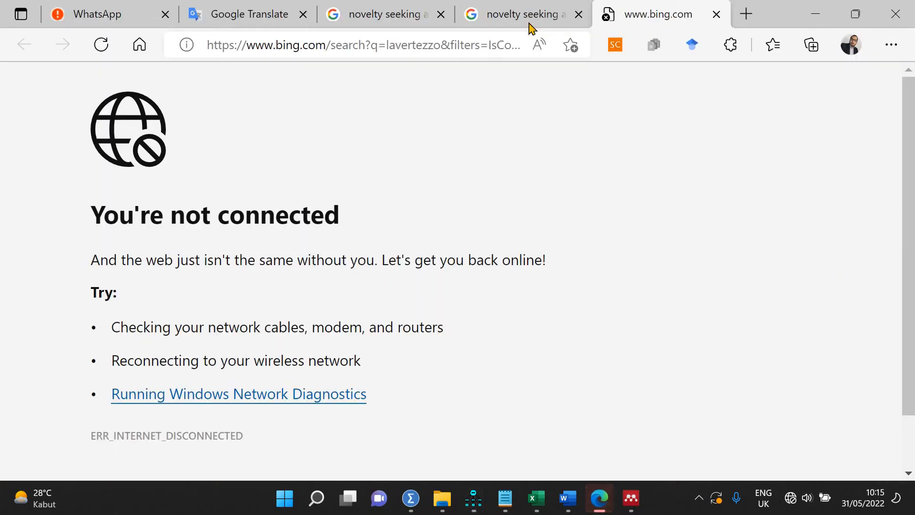
pyautogui.click(532, 18)
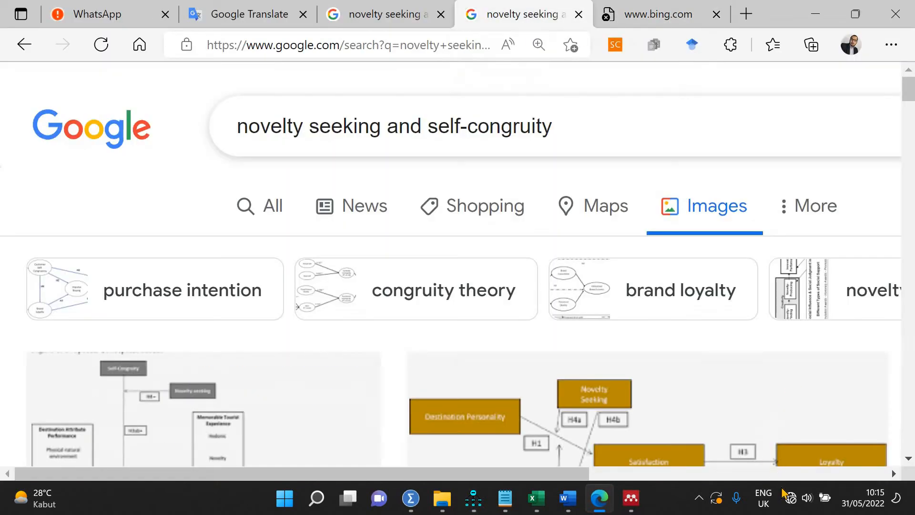
pyautogui.click(788, 500)
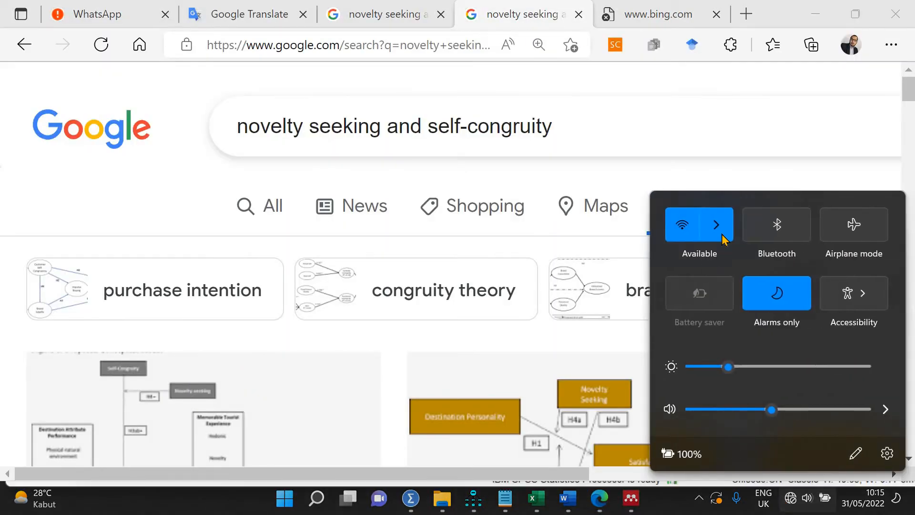
pyautogui.click(718, 227)
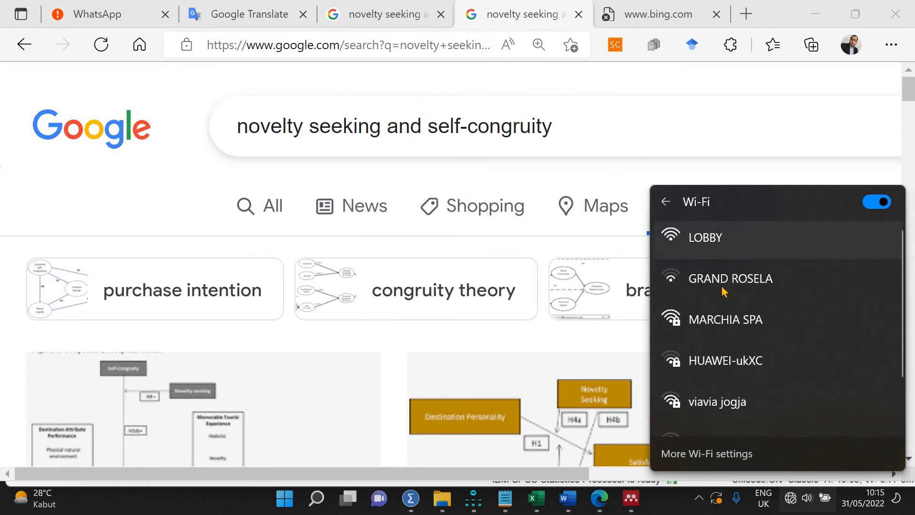
pyautogui.click(723, 288)
pyautogui.click(824, 387)
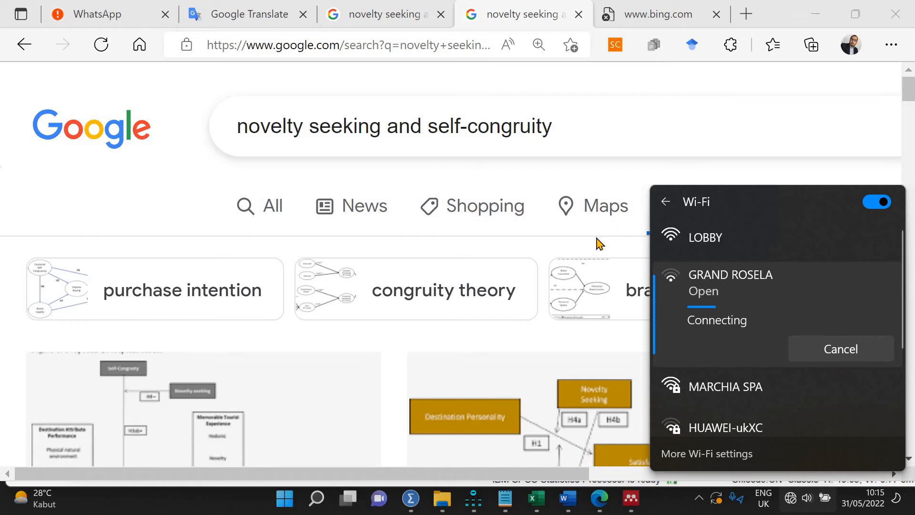
# Return to Amos, examine b2's model fit summary, and compare its covariance modification indices with the diagram.
pyautogui.click(476, 503)
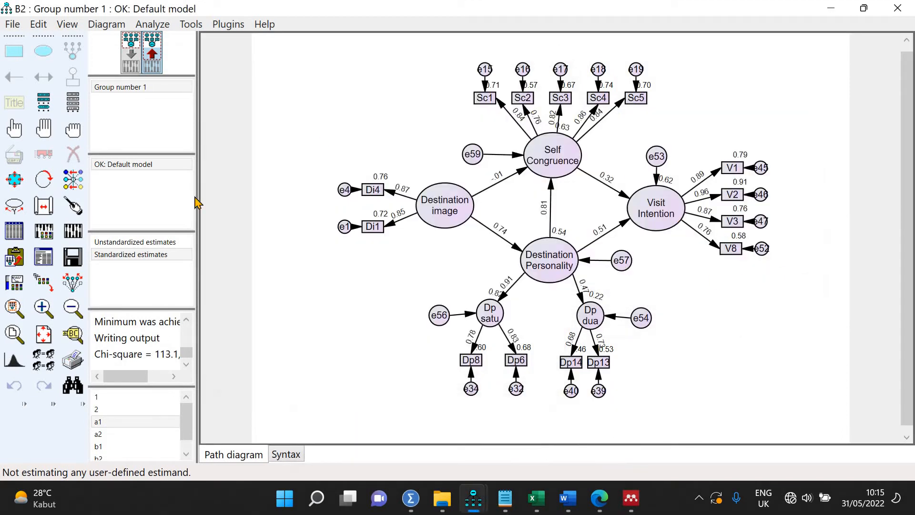
pyautogui.click(44, 260)
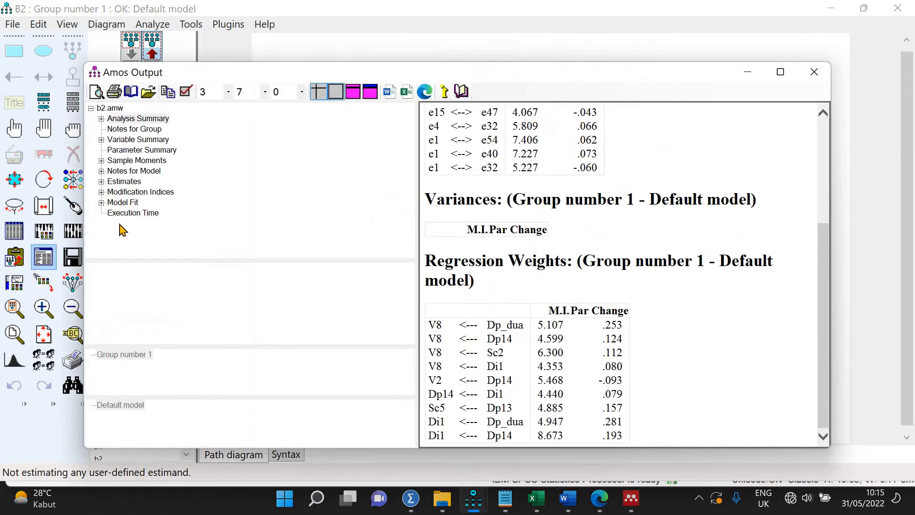
pyautogui.click(123, 203)
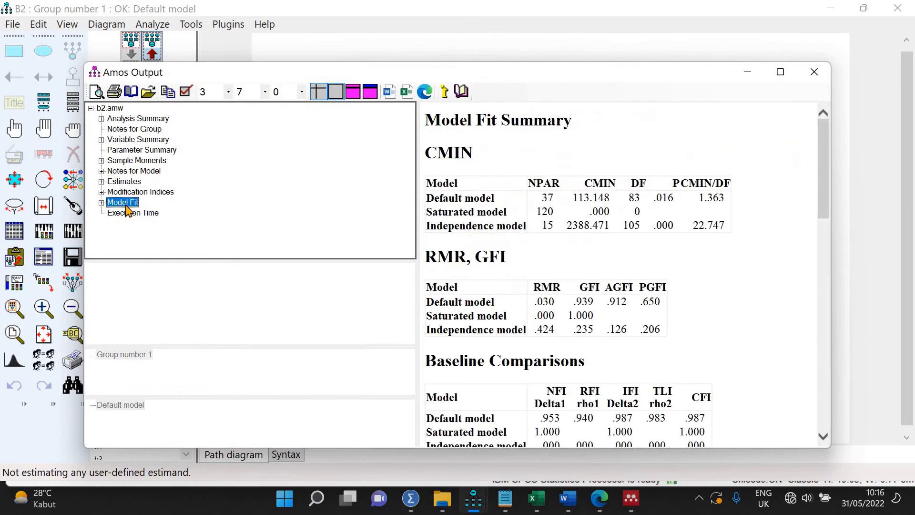
pyautogui.click(159, 193)
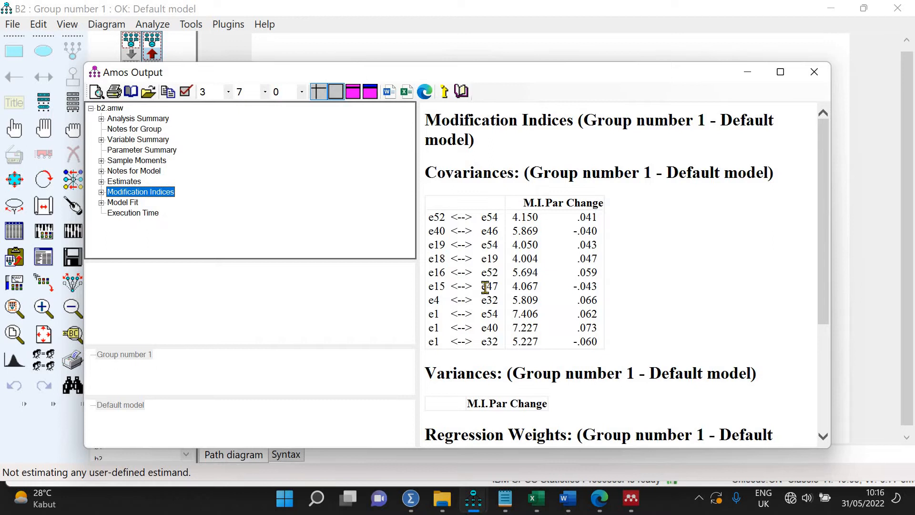
pyautogui.moveTo(561, 79); pyautogui.dragTo(553, 380)
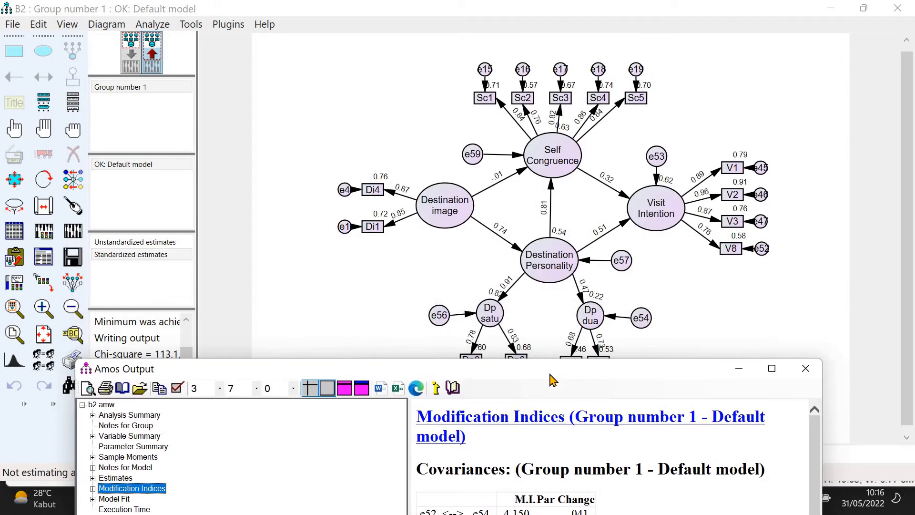
# Delete the indicator Sc5 and its error term e19 from the Self Congruence construct in the input path diagram.
pyautogui.click(137, 43)
pyautogui.click(69, 158)
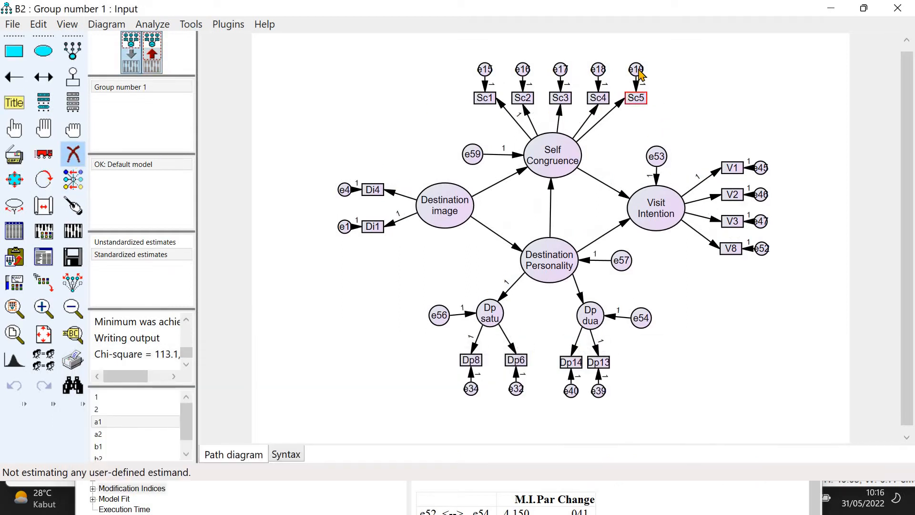
pyautogui.click(636, 94)
pyautogui.click(635, 71)
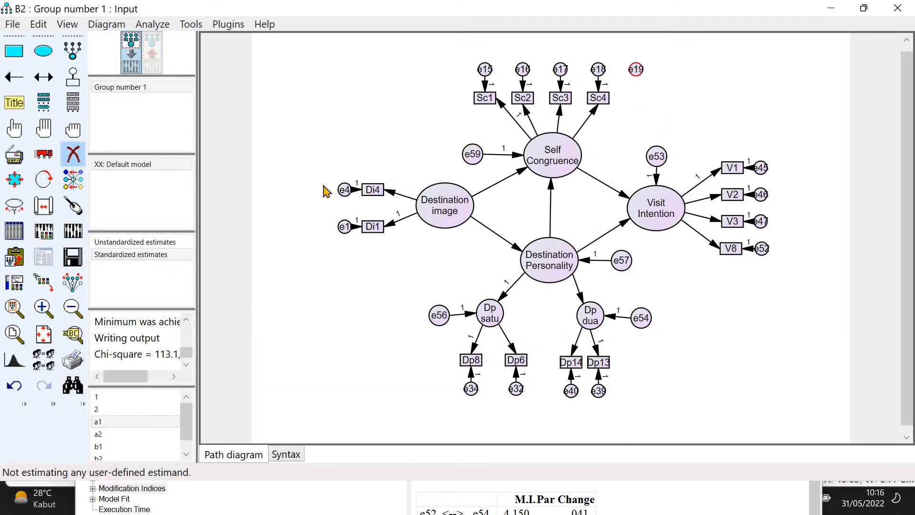
# Recalculate the estimates and examine the degrees-of-freedom notes and the model fit summary.
pyautogui.click(73, 231)
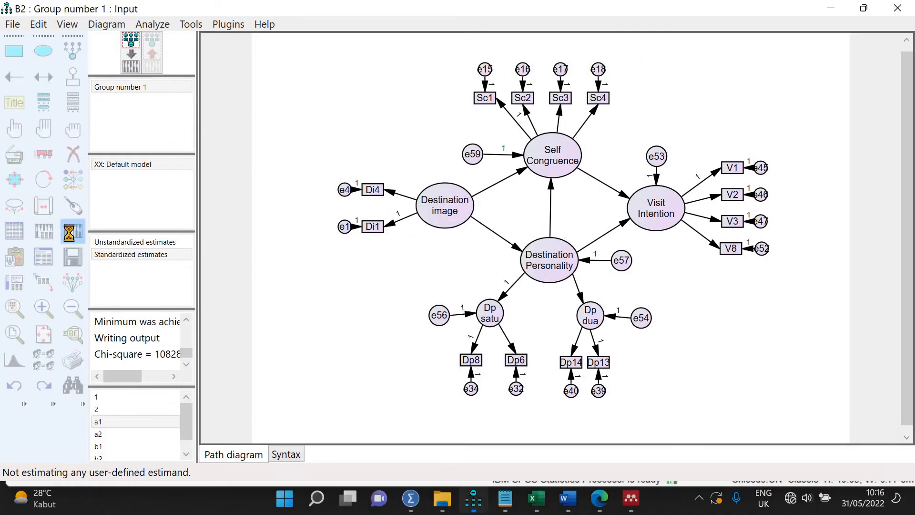
pyautogui.click(40, 262)
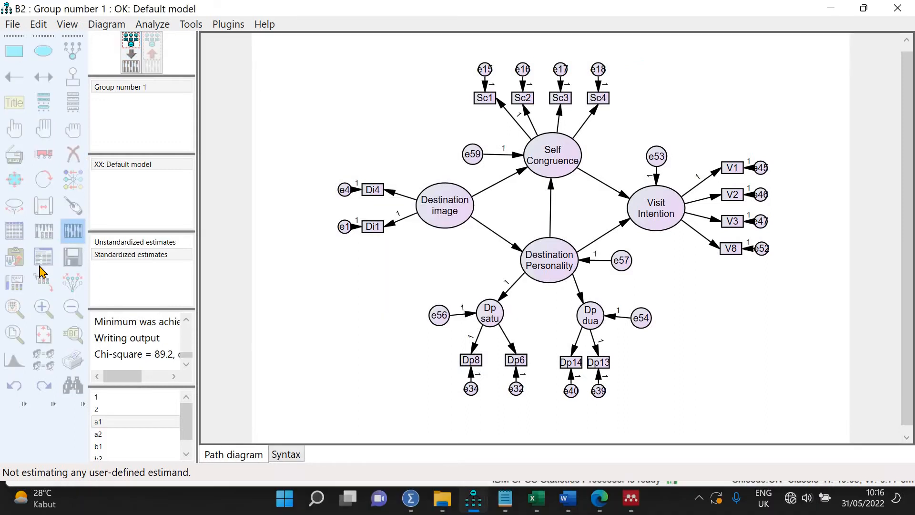
pyautogui.click(127, 257)
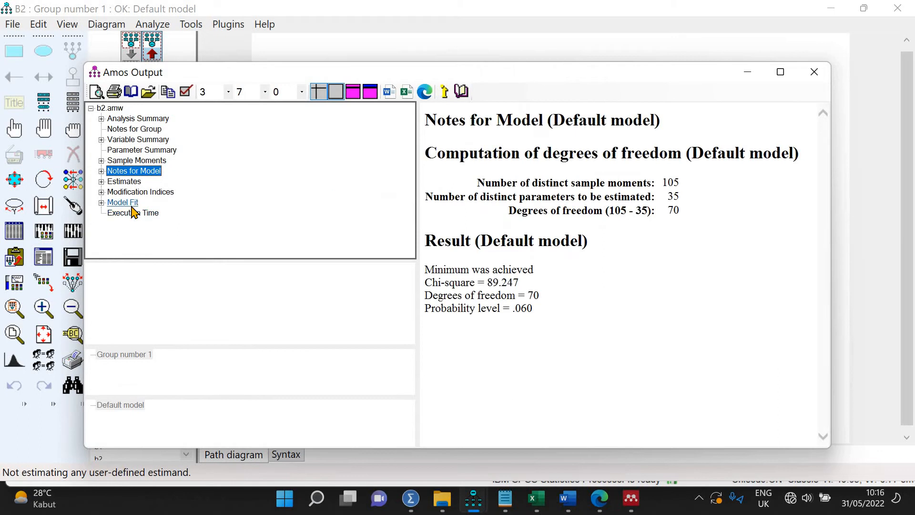
pyautogui.click(129, 203)
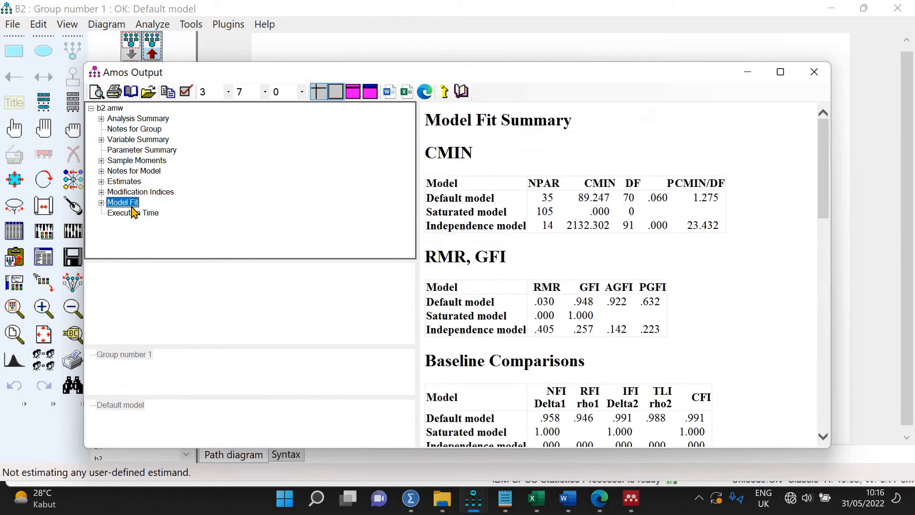
# Return to the input path diagram and shift Dp dua with its indicators and error terms slightly away from Dp satu, preserving symmetries.
pyautogui.click(873, 277)
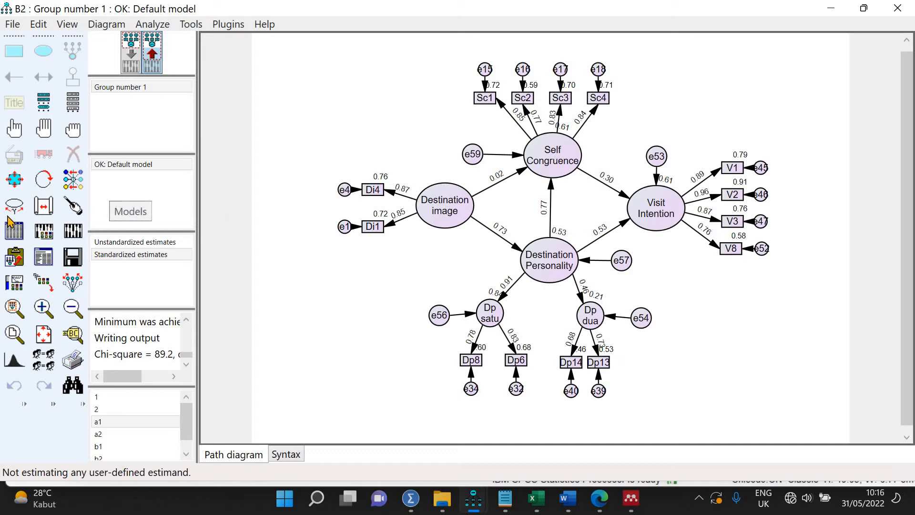
pyautogui.click(44, 154)
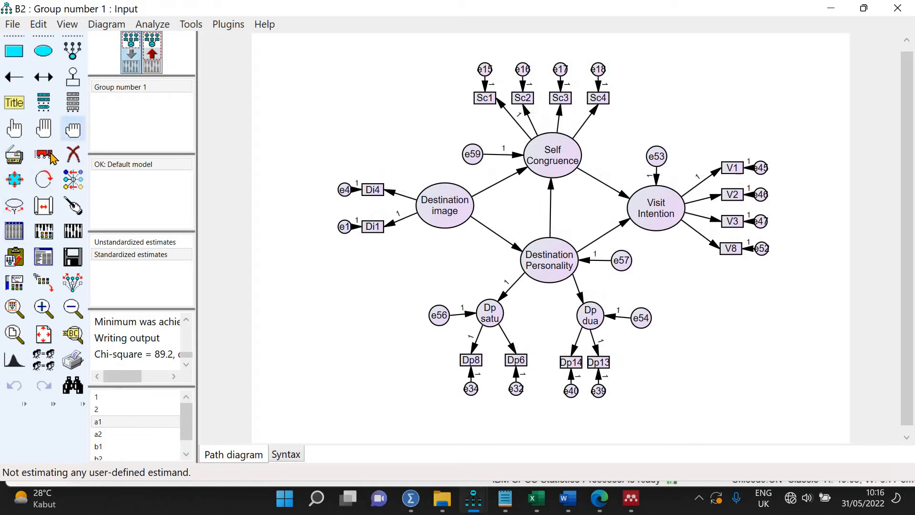
pyautogui.moveTo(593, 324)
pyautogui.mouseDown()
pyautogui.moveTo(593, 315)
pyautogui.moveTo(592, 324)
pyautogui.mouseUp()
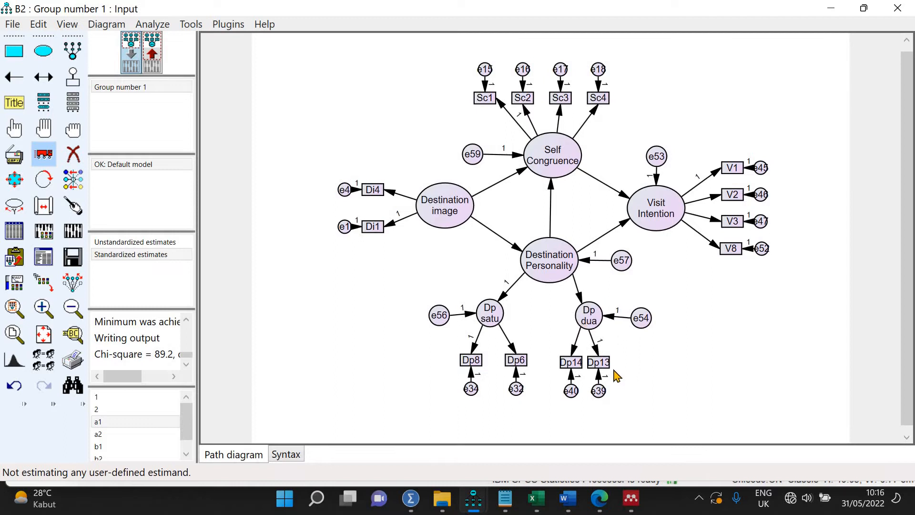
pyautogui.click(73, 282)
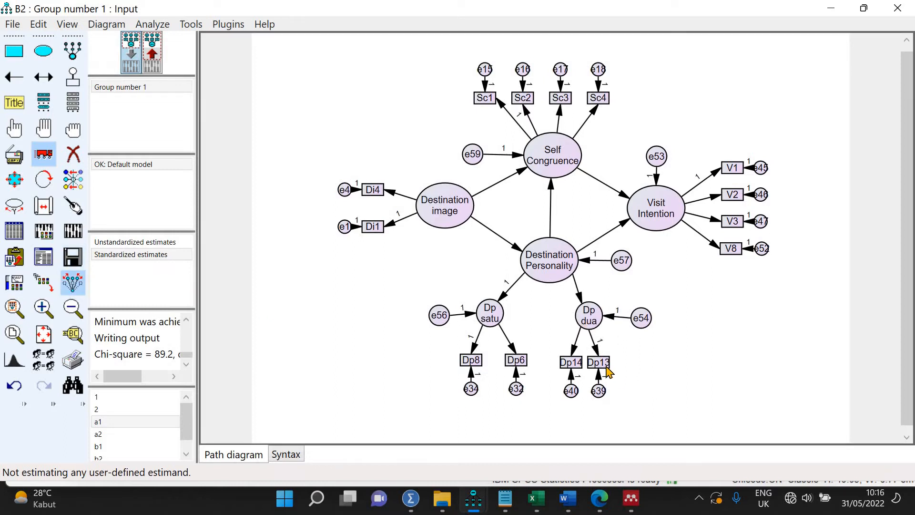
pyautogui.moveTo(612, 369); pyautogui.dragTo(600, 314)
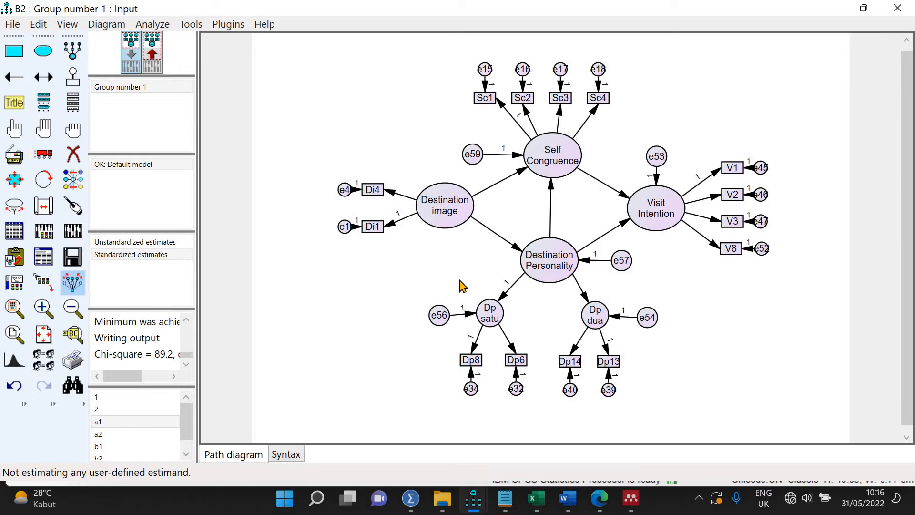
# Rename the Dp satu construct as DP_1 in its object properties.
pyautogui.doubleClick(490, 326)
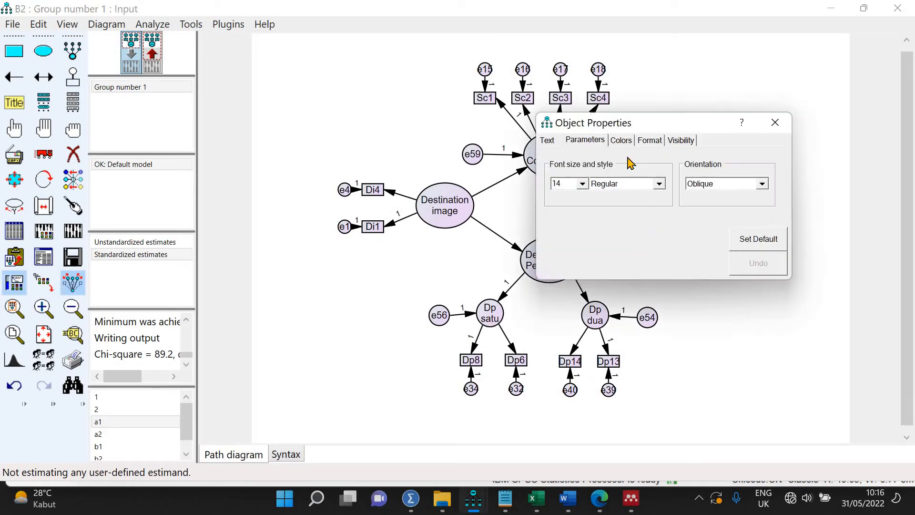
pyautogui.click(548, 142)
pyautogui.click(588, 214)
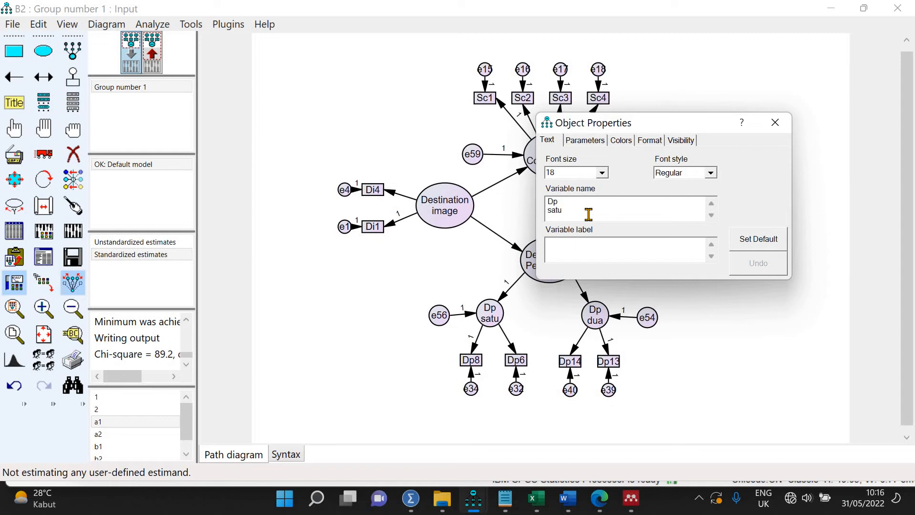
pyautogui.press('BackSpace')
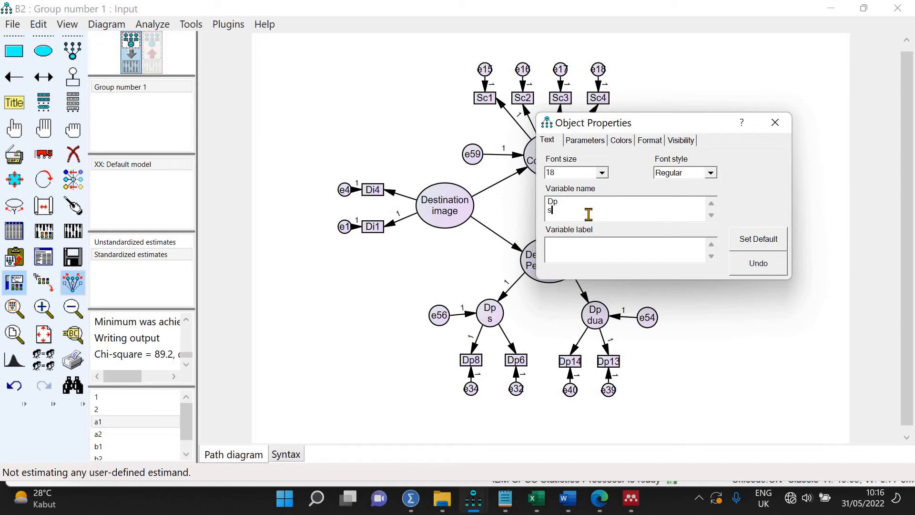
pyautogui.press('BackSpace')
pyautogui.press('BackSpace')
pyautogui.write('nation')
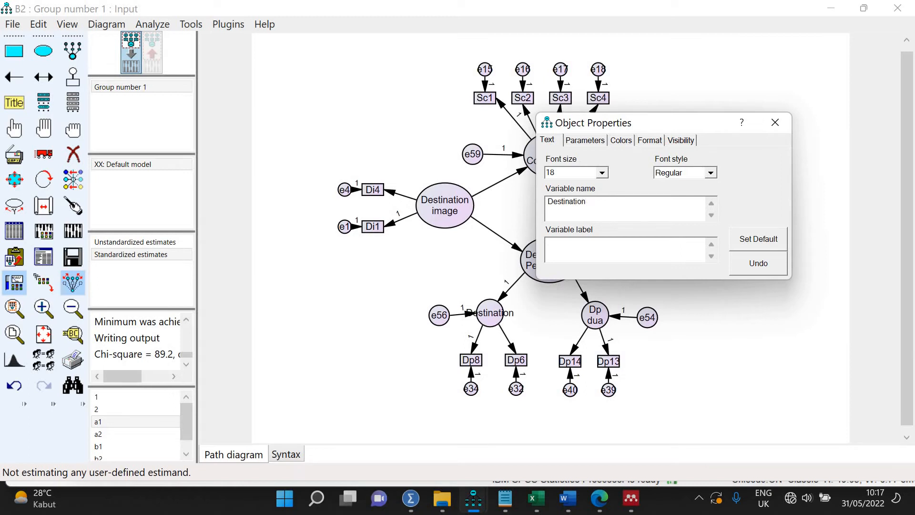
pyautogui.press('BackSpace')
pyautogui.press('BackSpace')
pyautogui.press('BackSpace')
pyautogui.press('BackSpace')
pyautogui.press('BackSpace')
pyautogui.press('BackSpace')
pyautogui.press('BackSpace')
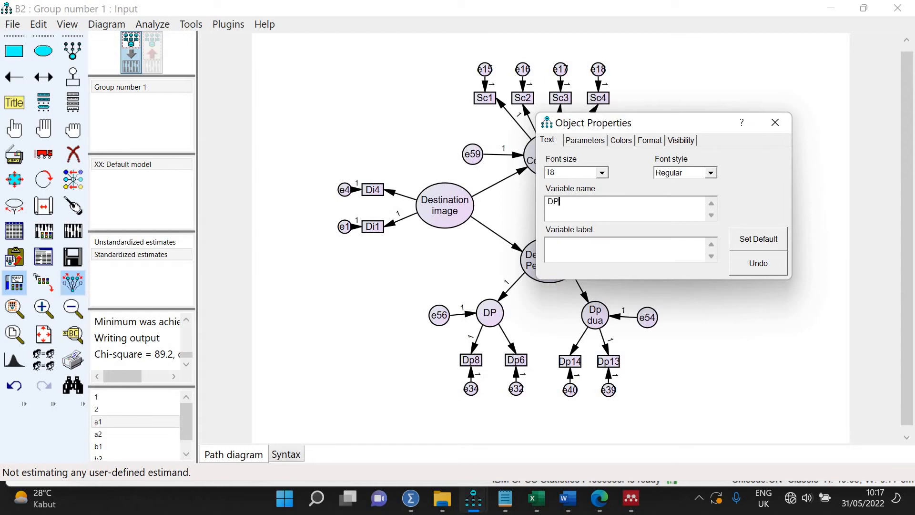
# Rename the Dp dua construct as DP_2 and close the object properties.
pyautogui.click(591, 320)
pyautogui.write('DP')
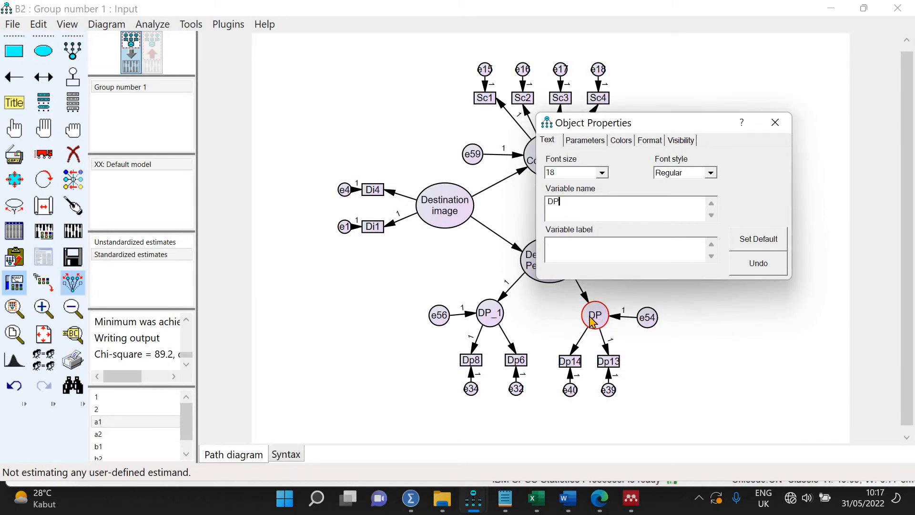
pyautogui.write('_2')
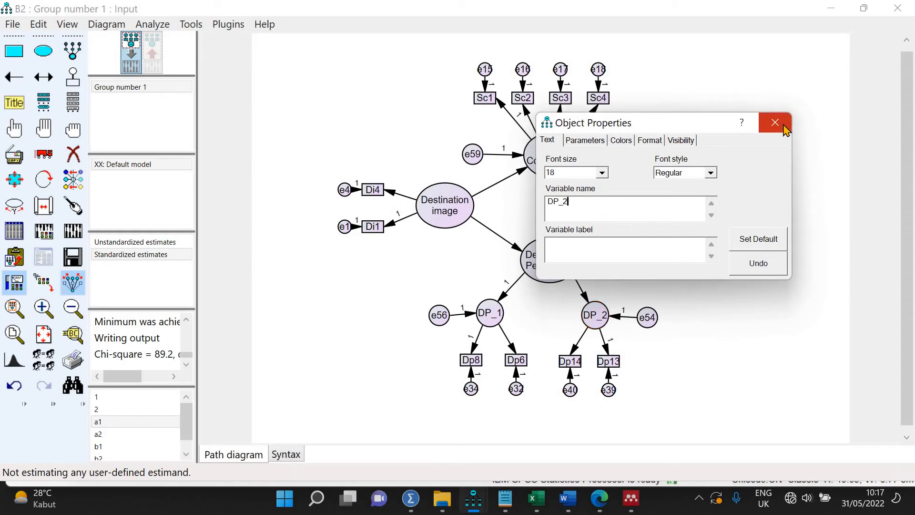
pyautogui.click(780, 124)
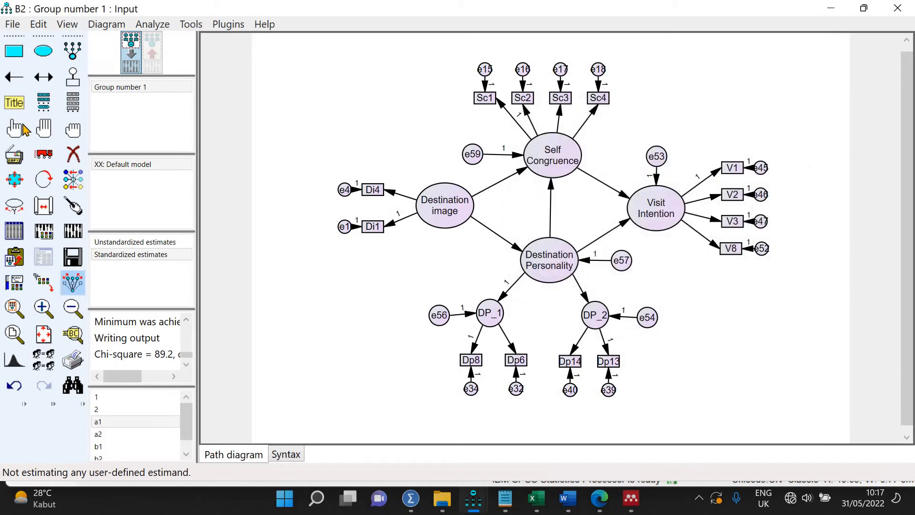
# Select all the error terms in the path diagram and enlarge the indicators' error circles so their labels fit, then deselect them.
pyautogui.click(15, 128)
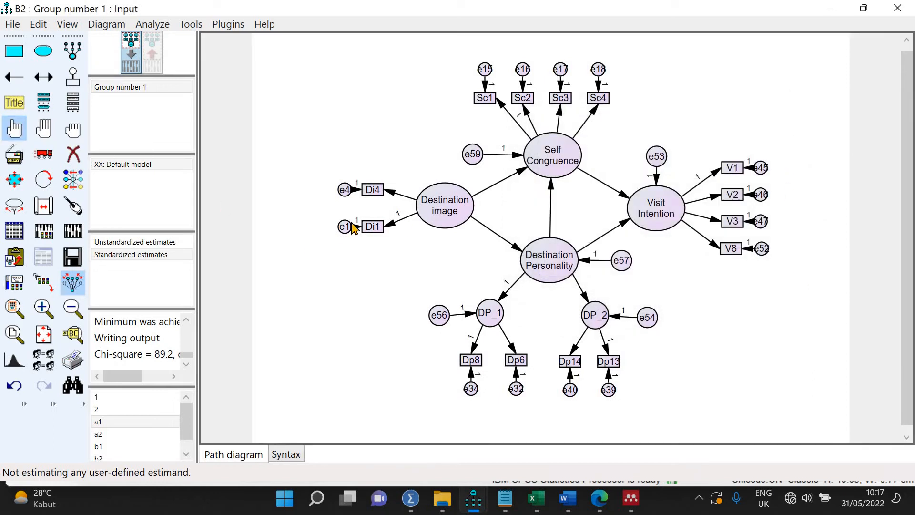
pyautogui.click(154, 258)
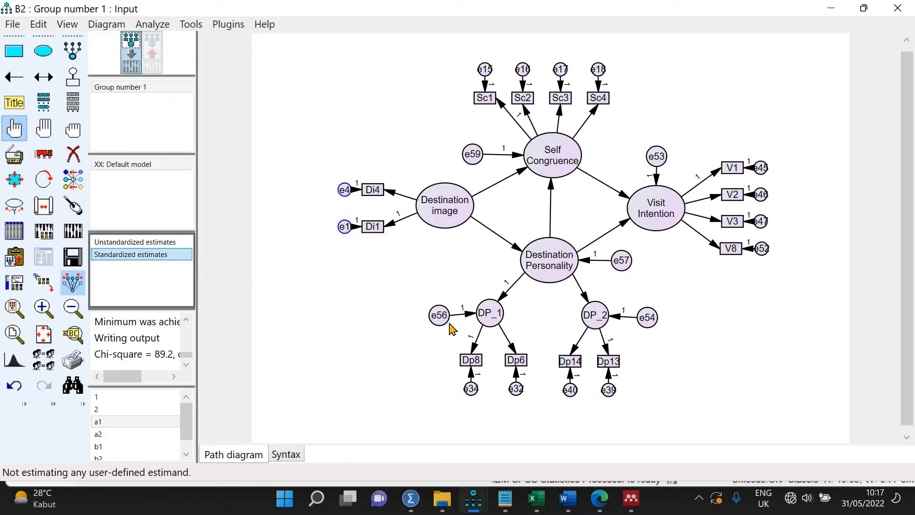
pyautogui.click(473, 392)
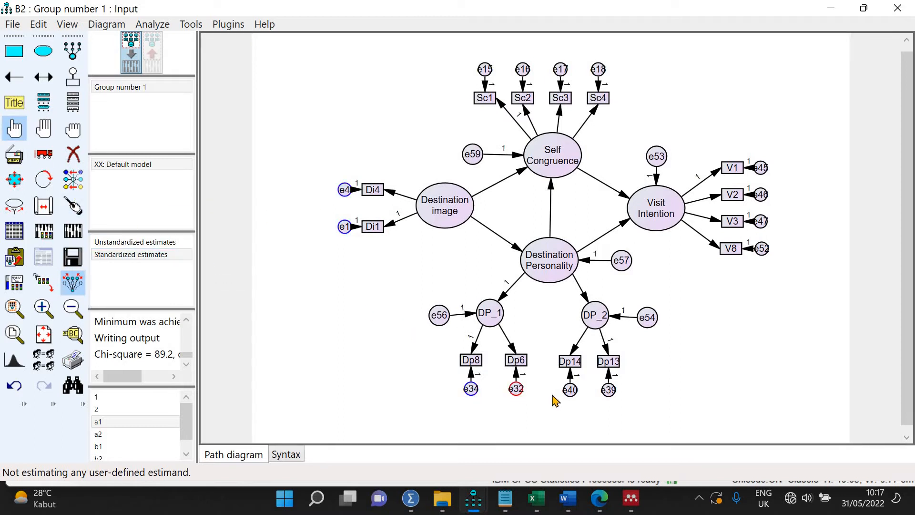
pyautogui.click(608, 391)
pyautogui.click(647, 319)
pyautogui.click(622, 261)
pyautogui.click(438, 317)
pyautogui.click(473, 154)
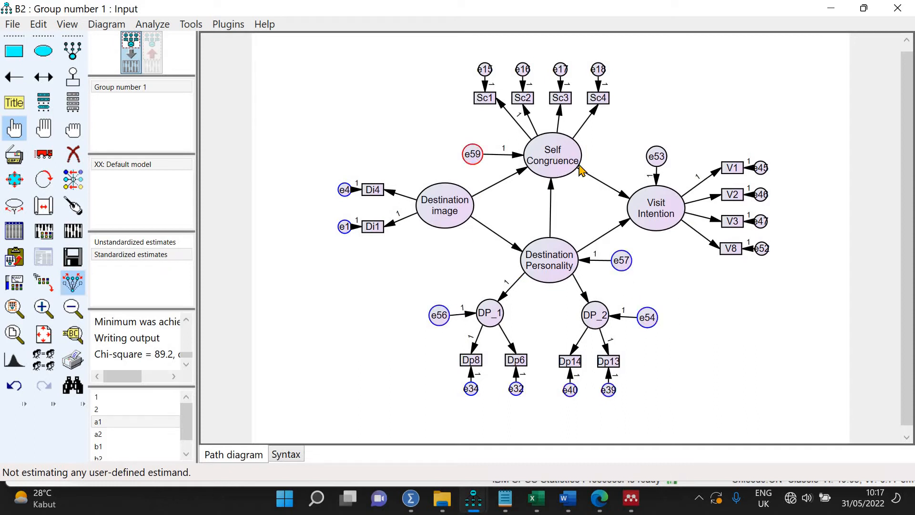
pyautogui.click(662, 163)
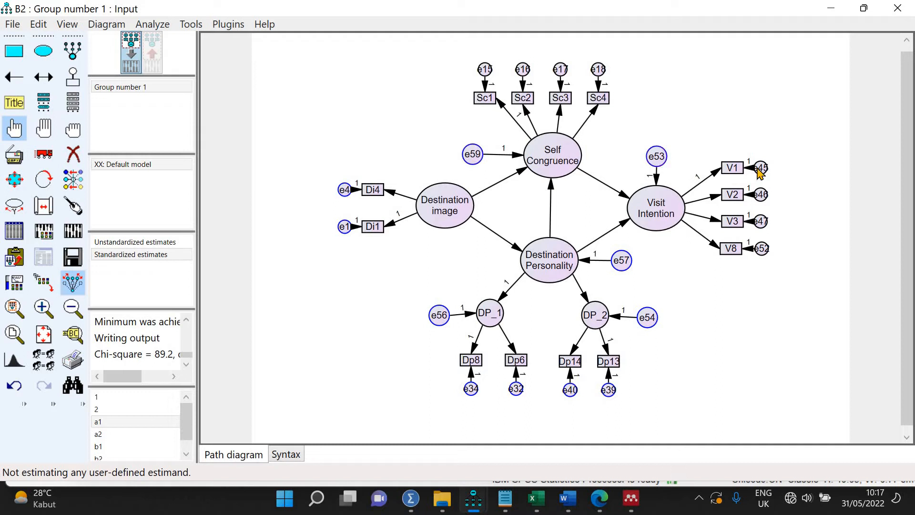
pyautogui.click(762, 223)
pyautogui.click(762, 249)
pyautogui.click(599, 71)
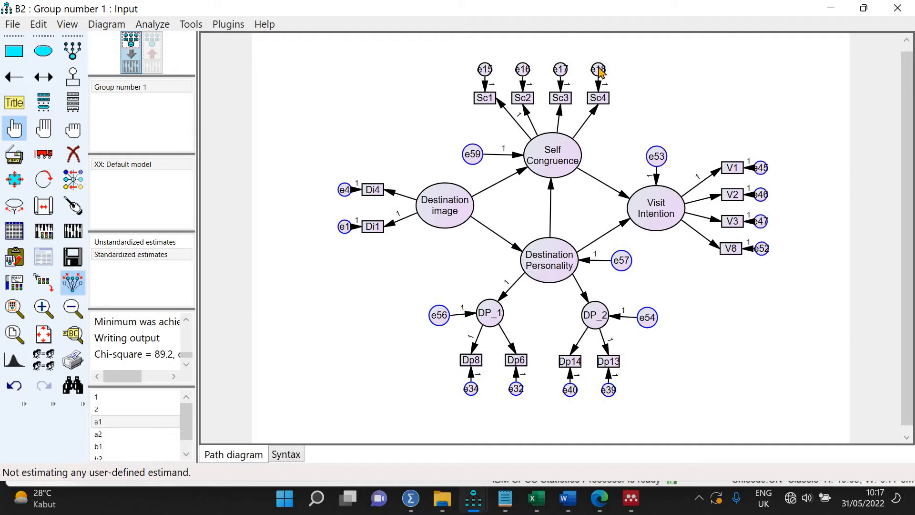
pyautogui.click(563, 71)
pyautogui.click(525, 71)
pyautogui.click(486, 72)
pyautogui.click(14, 180)
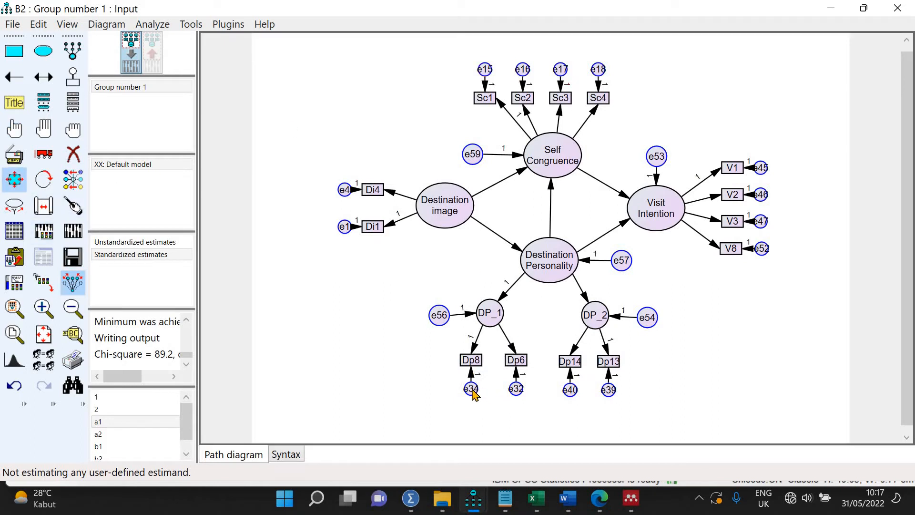
pyautogui.moveTo(472, 393); pyautogui.dragTo(482, 404)
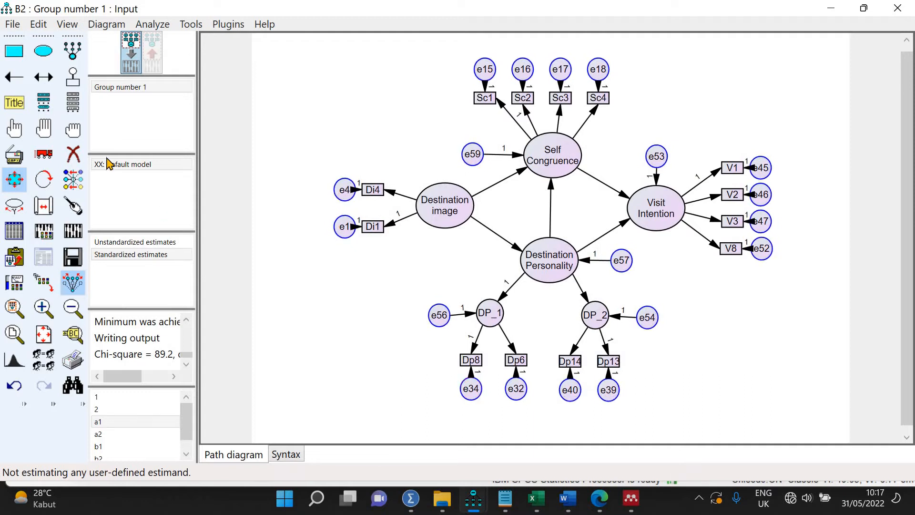
pyautogui.click(72, 129)
# Move the indicators' error terms outward, slightly away from their indicators, for all constructs in the path diagram.
pyautogui.click(48, 154)
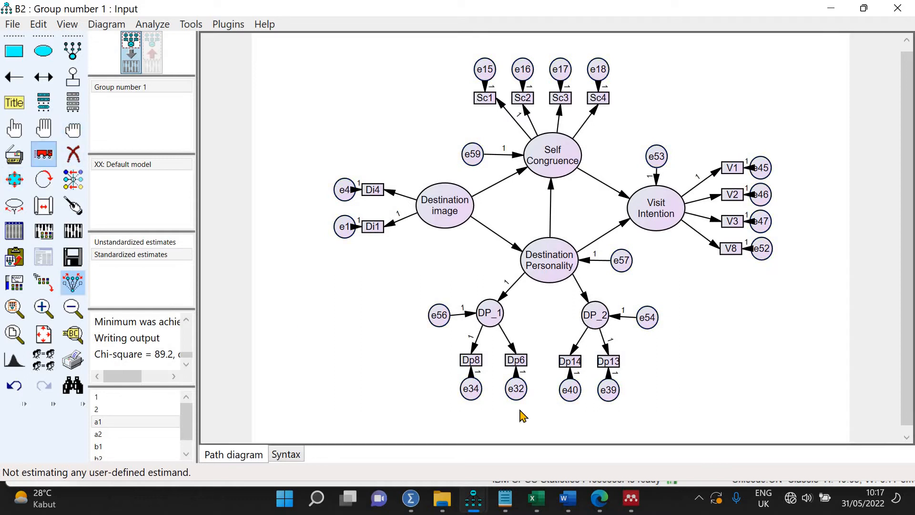
pyautogui.moveTo(773, 256); pyautogui.dragTo(788, 252)
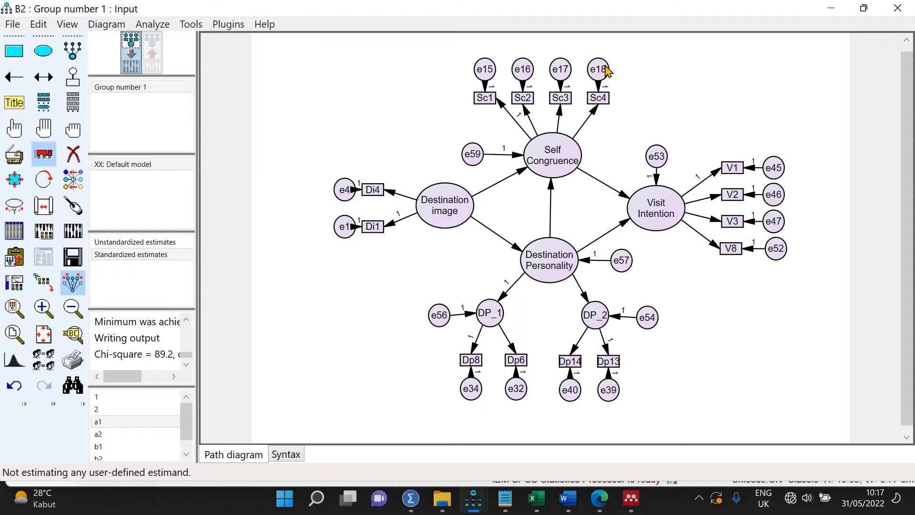
pyautogui.moveTo(609, 65); pyautogui.dragTo(608, 58)
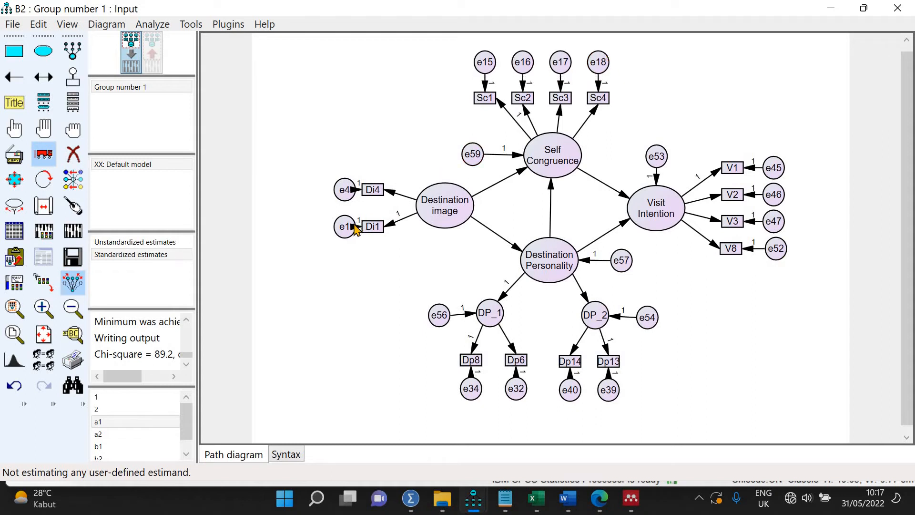
pyautogui.moveTo(341, 231); pyautogui.dragTo(332, 235)
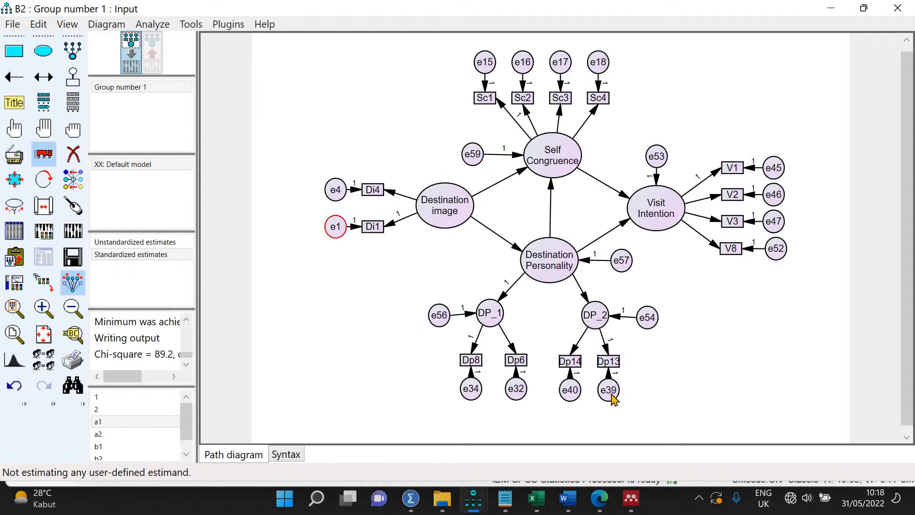
pyautogui.moveTo(609, 393); pyautogui.dragTo(609, 403)
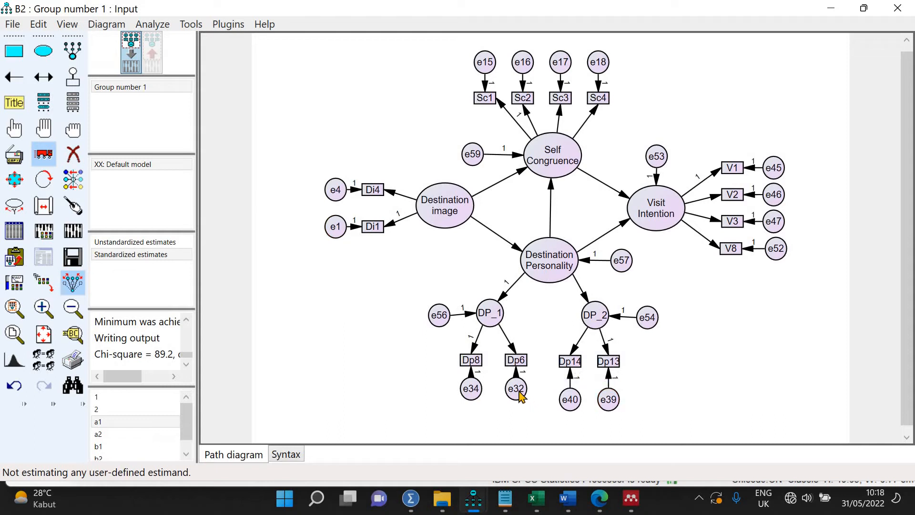
pyautogui.moveTo(519, 394); pyautogui.dragTo(518, 402)
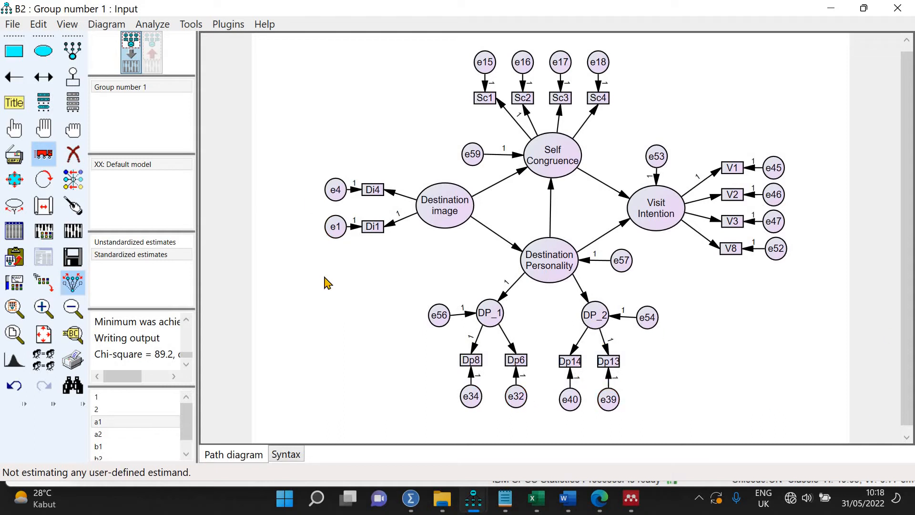
# Recalculate the estimates and copy the output path diagram with standardized estimates to the clipboard.
pyautogui.click(73, 231)
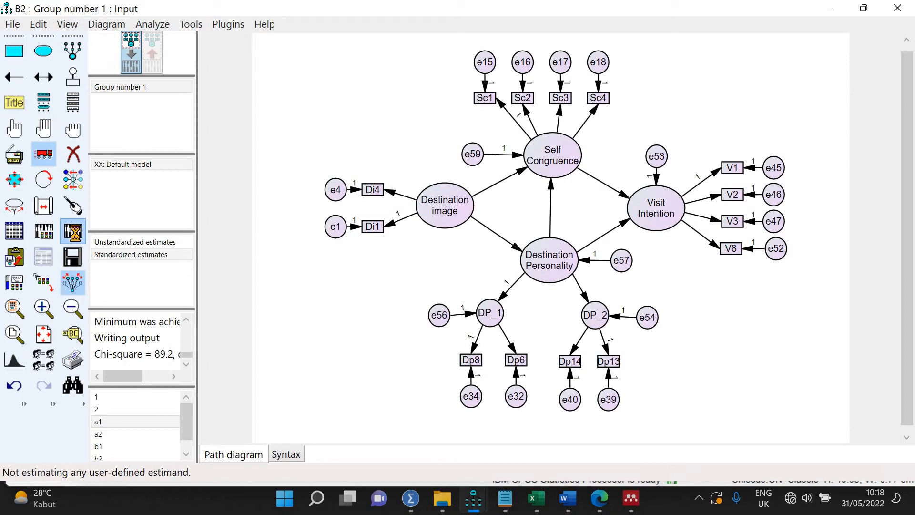
pyautogui.click(158, 67)
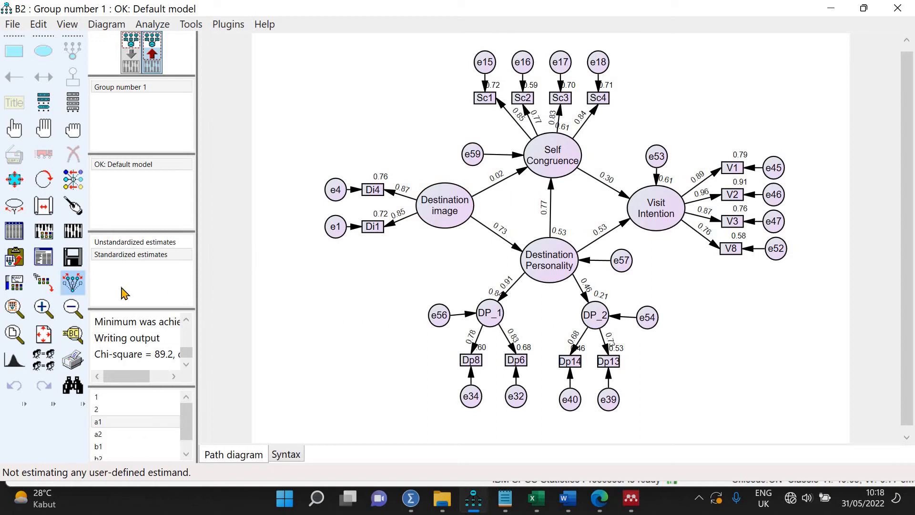
pyautogui.click(145, 257)
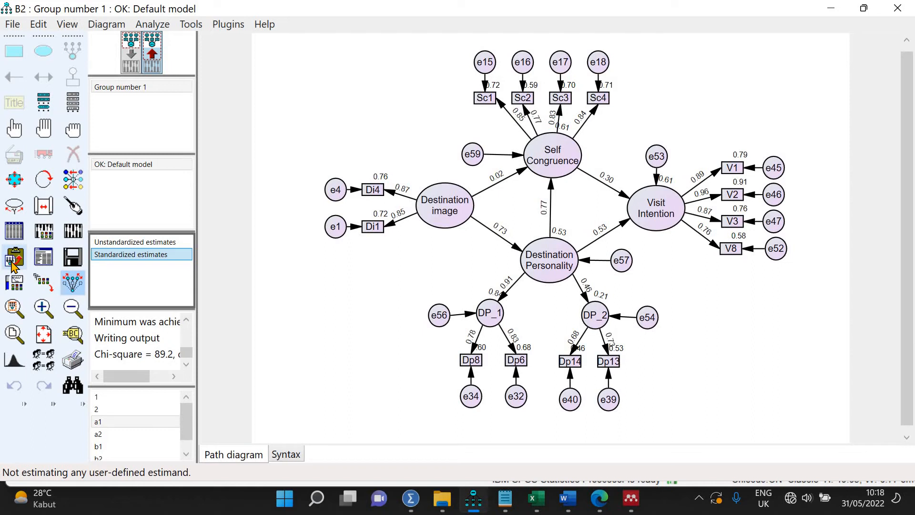
# Switch to the 2022 Imogiri document in Word and enter "Model 1" below the Hypotheses Testing heading.
pyautogui.click(578, 505)
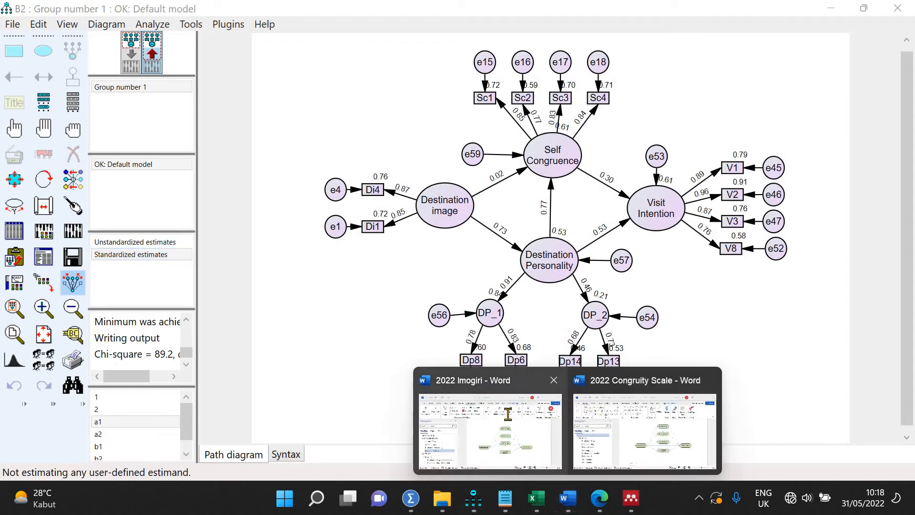
pyautogui.click(491, 431)
pyautogui.scroll(-15, 510, 400)
pyautogui.scroll(-15, 512, 405)
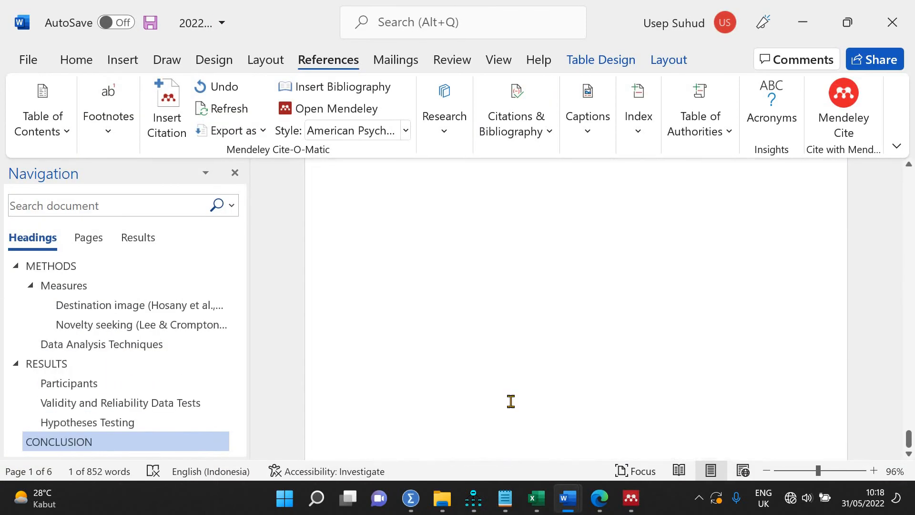
pyautogui.scroll(3, 510, 401)
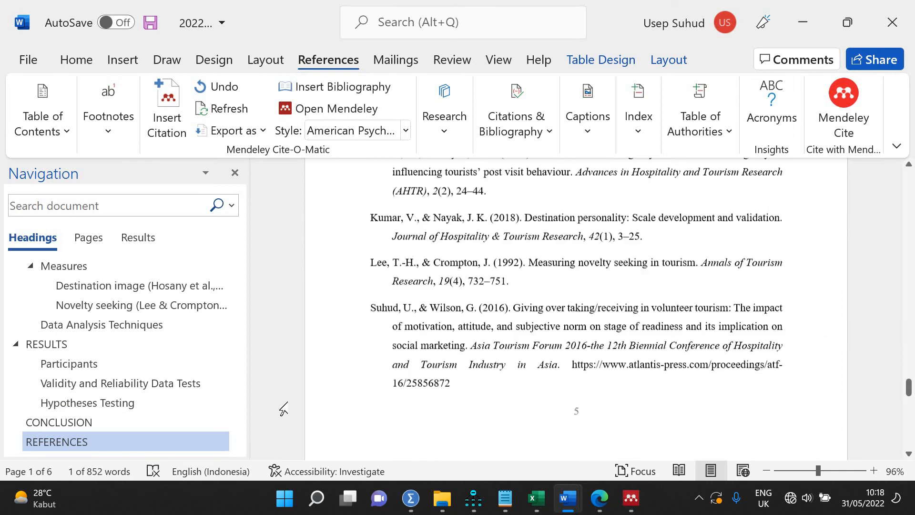
pyautogui.click(125, 404)
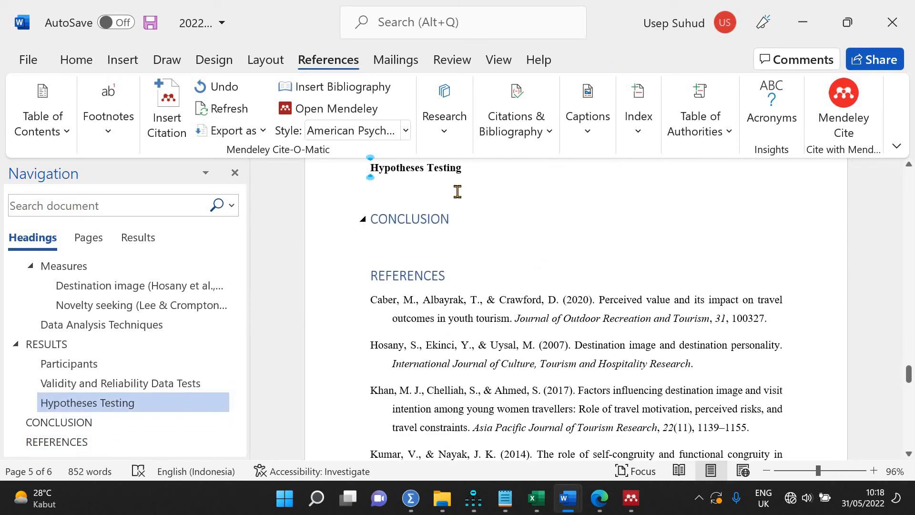
pyautogui.press('Down')
pyautogui.write('Model 1')
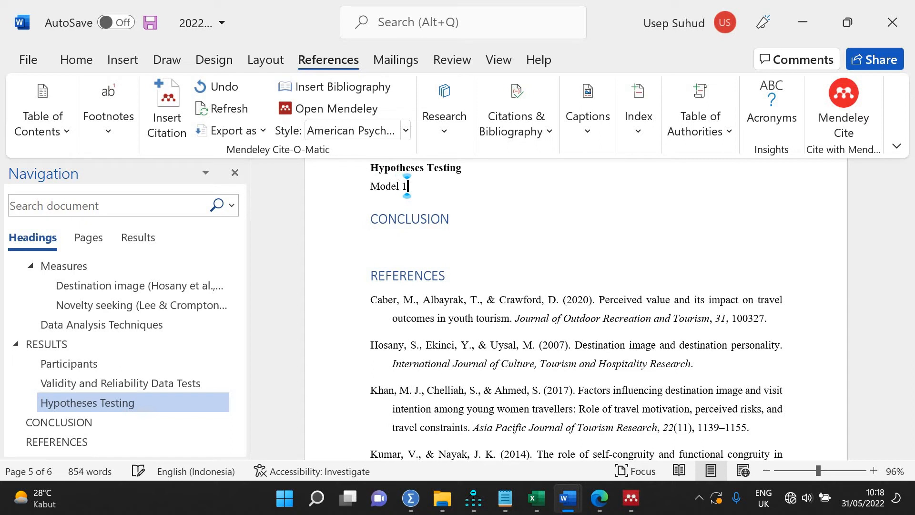
# Add several blank lines below Model 1 and enter the label "Model 2".
pyautogui.press('Return')
pyautogui.press('Return')
pyautogui.press('Return')
pyautogui.press('Return')
pyautogui.press('Return')
pyautogui.press('Return')
pyautogui.press('Return')
pyautogui.press('Return')
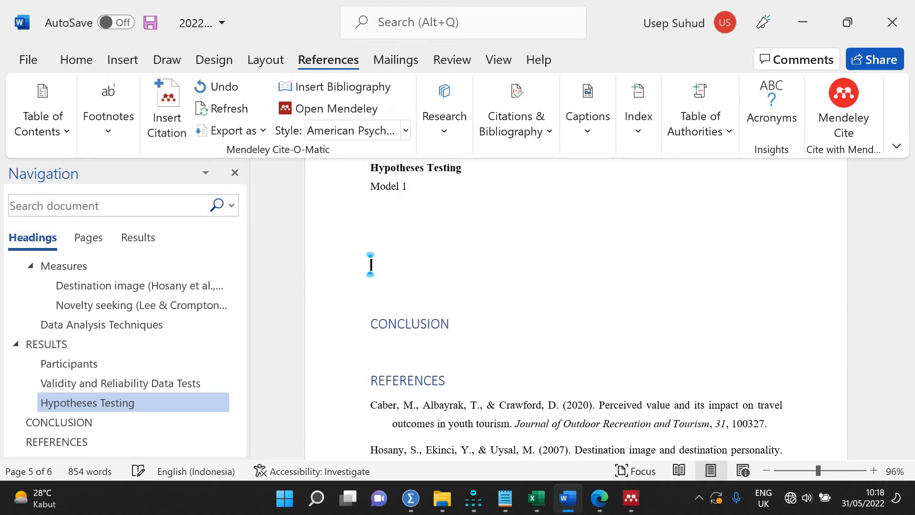
pyautogui.write('Model 2')
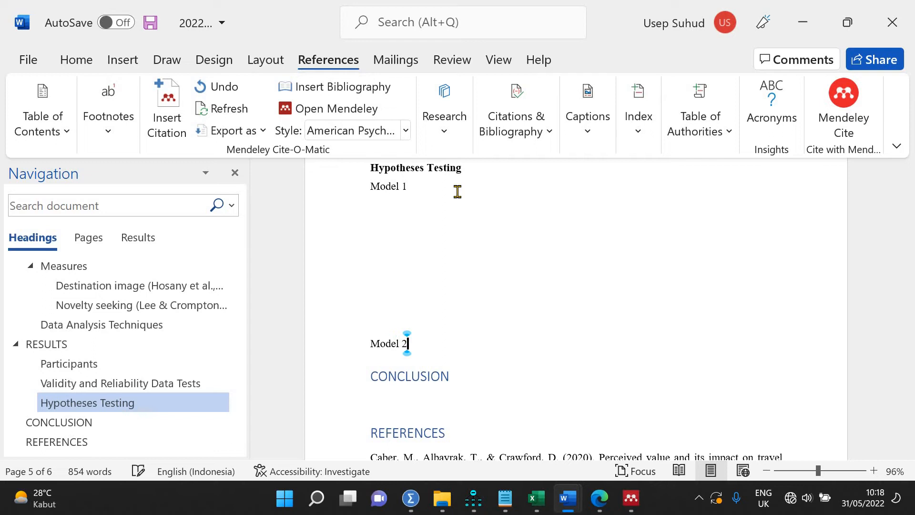
# Paste the copied path diagram below the Model 2 label, followed by a new line, and select the picture.
pyautogui.press('Return')
pyautogui.hotkey('ctrl', 'v')
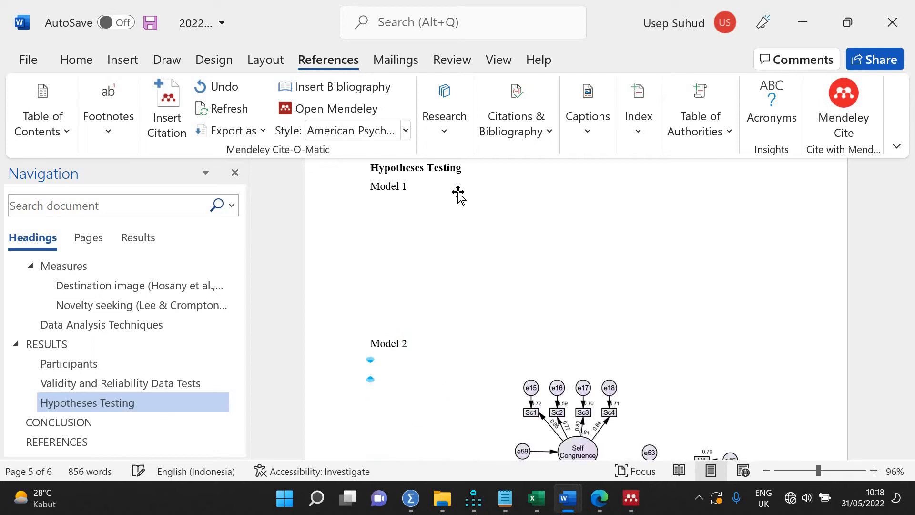
pyautogui.press('Return')
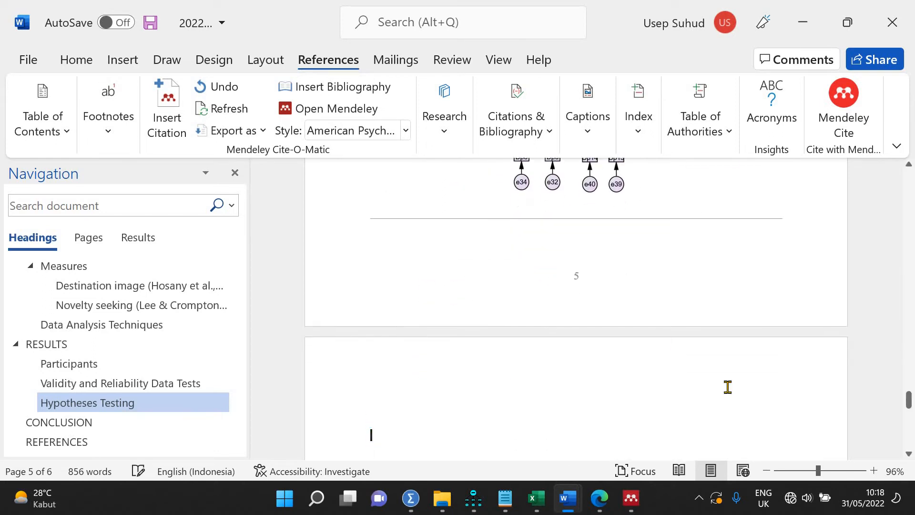
pyautogui.scroll(6, 619, 345)
pyautogui.click(618, 346)
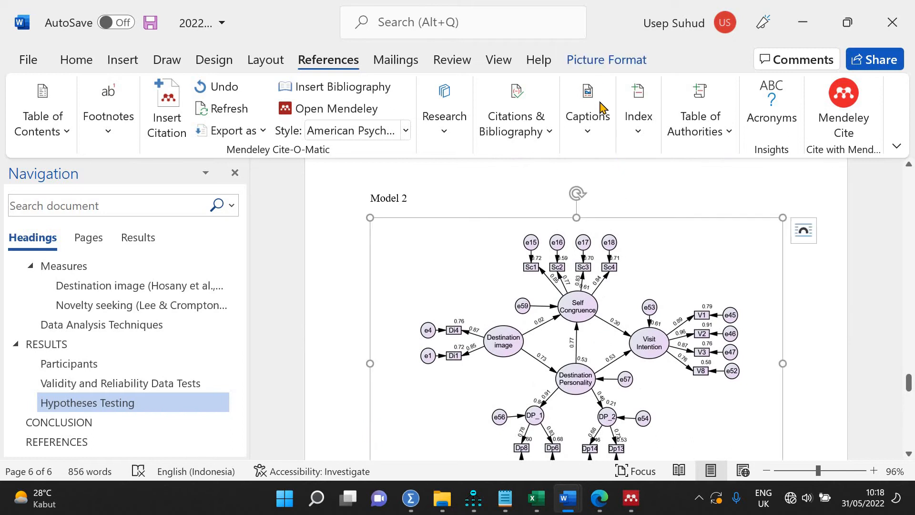
# Crop the empty margins off the left, right and bottom edges of the pasted path diagram, leaving it about 13.38 cm wide.
pyautogui.click(607, 59)
pyautogui.click(741, 102)
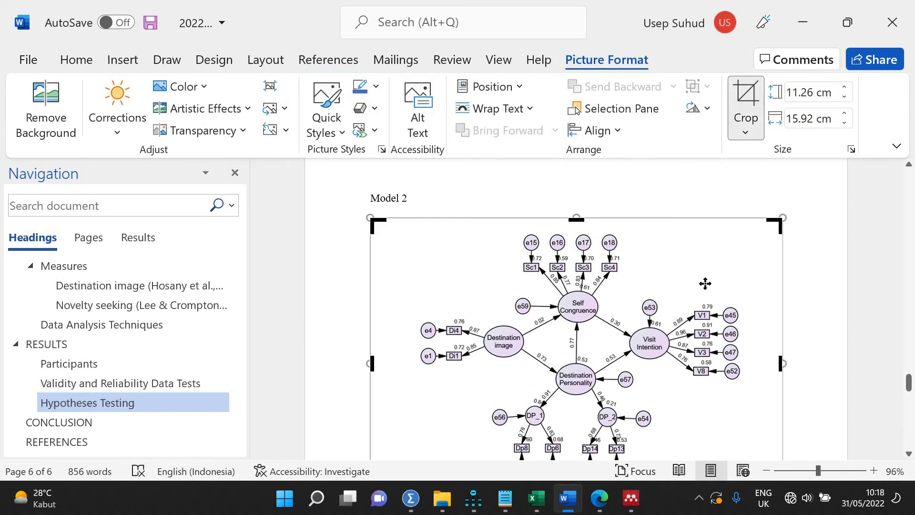
pyautogui.moveTo(398, 368); pyautogui.dragTo(412, 374)
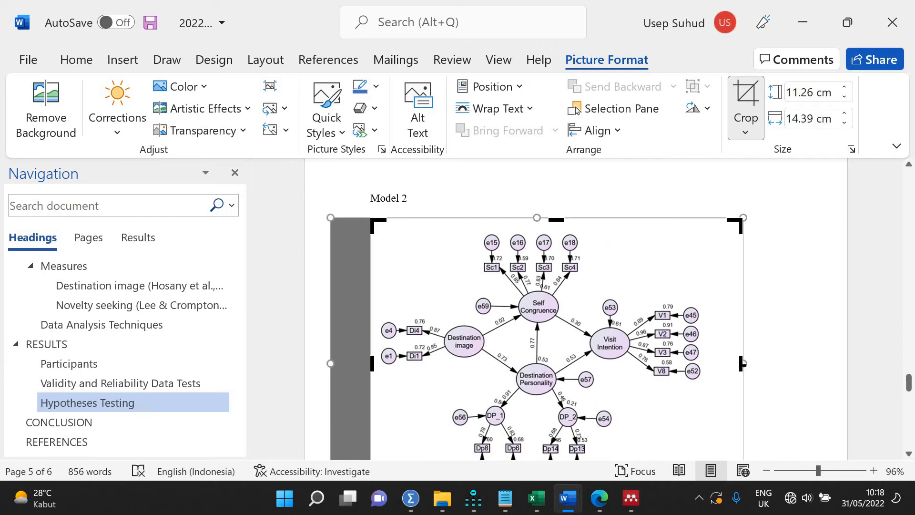
pyautogui.moveTo(716, 367); pyautogui.dragTo(717, 367)
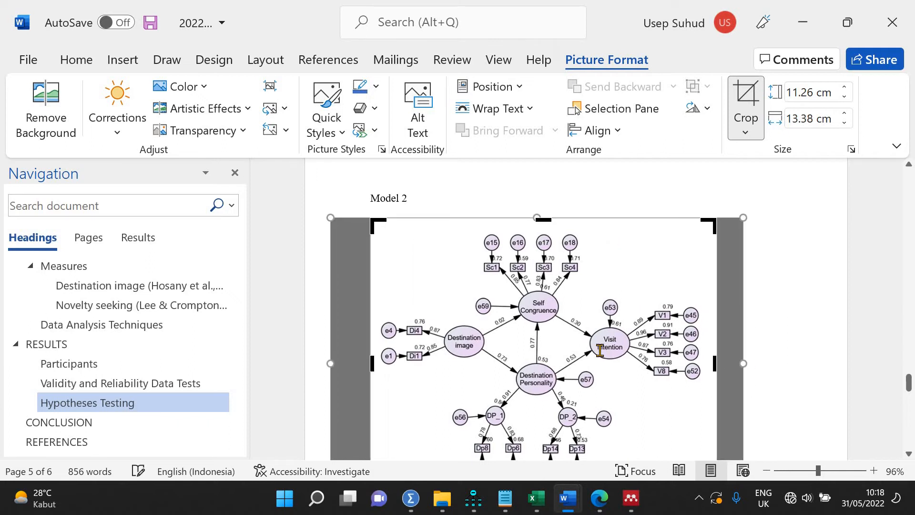
pyautogui.scroll(-6, 540, 237)
pyautogui.moveTo(544, 216); pyautogui.dragTo(546, 200)
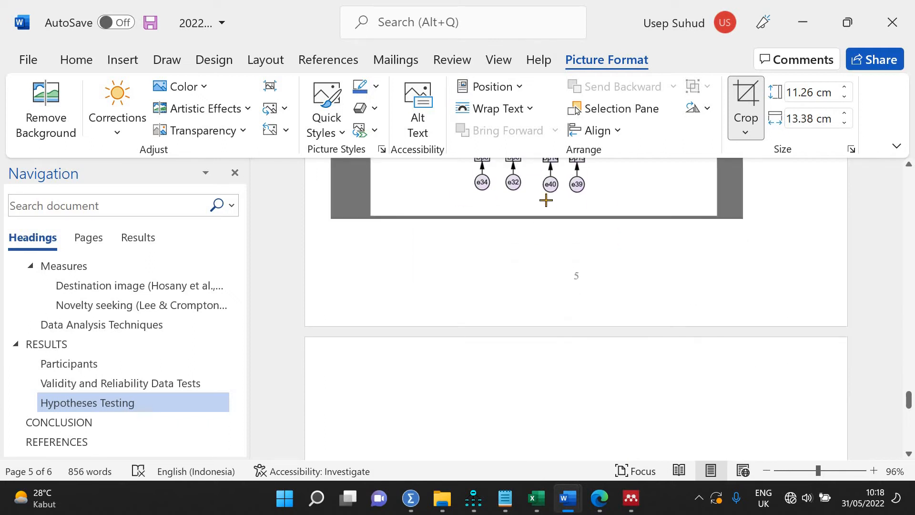
pyautogui.click(729, 119)
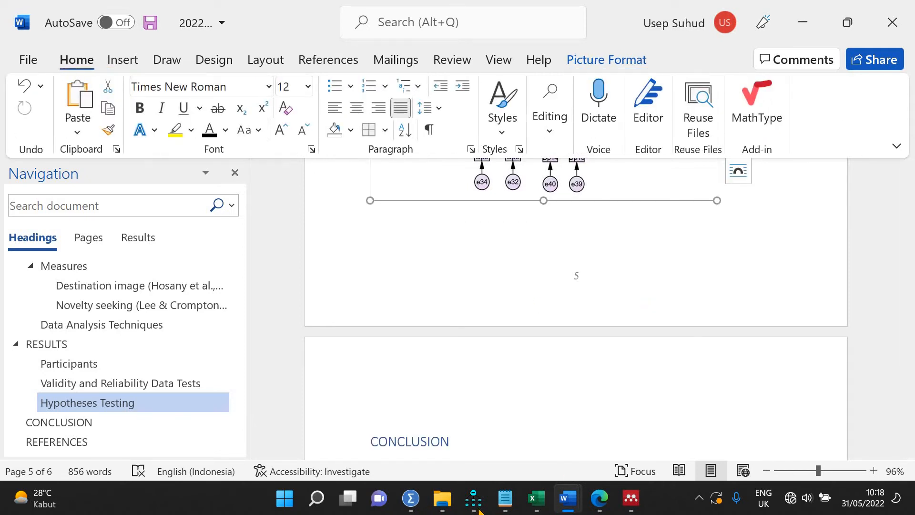
# Switch to the B2 model in Amos and display the Model Fit summary in its text output.
pyautogui.click(521, 453)
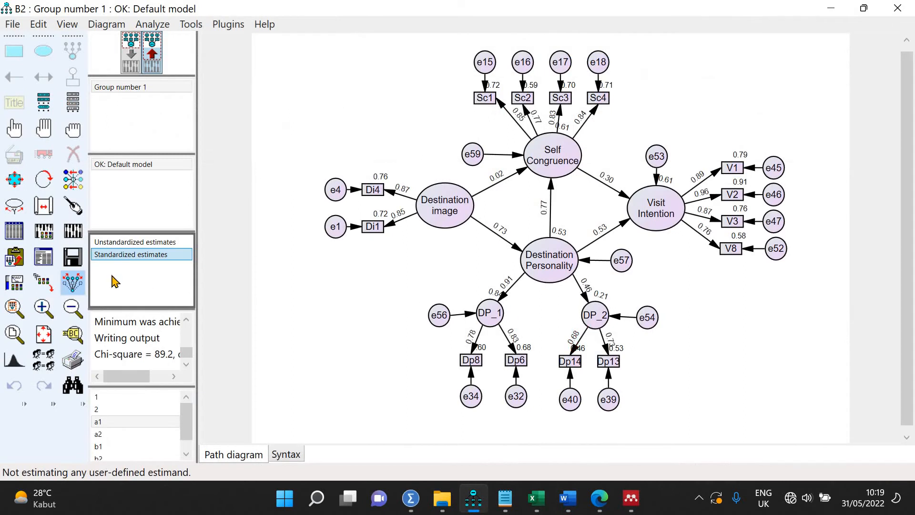
pyautogui.click(43, 257)
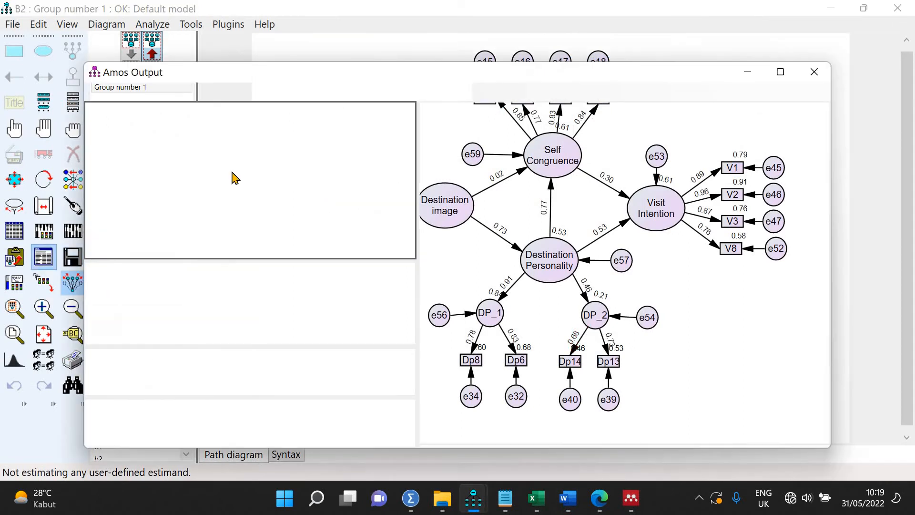
pyautogui.click(136, 202)
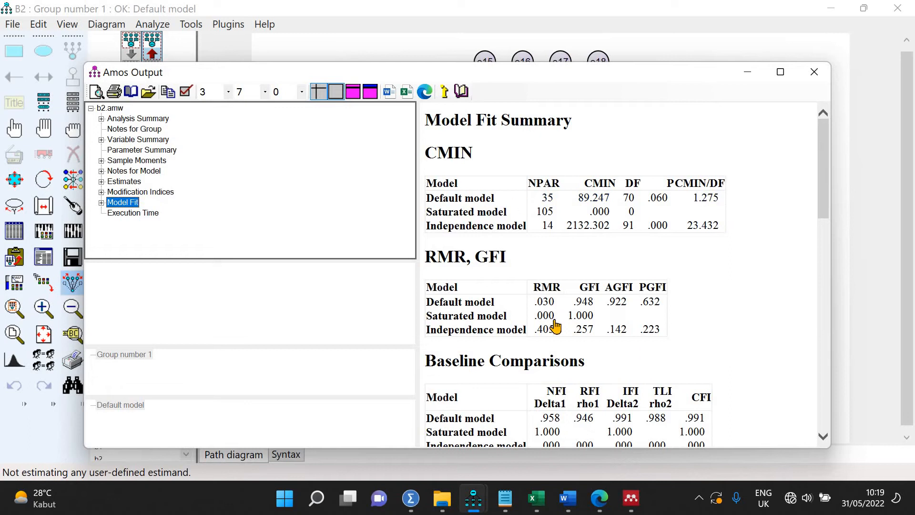
# Switch to Notepad, clear its old text, move the window off the fit tables and enter the line "p: 0.060".
pyautogui.click(505, 498)
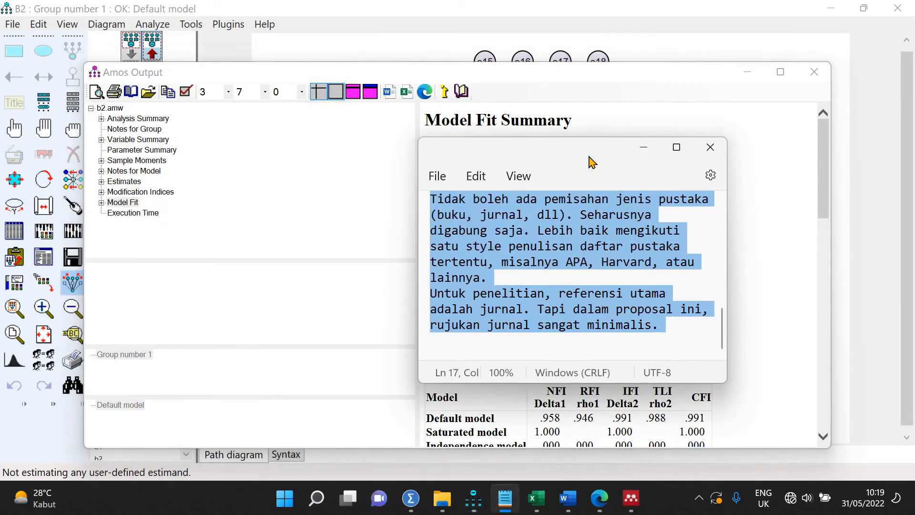
pyautogui.press('Delete')
pyautogui.moveTo(588, 157); pyautogui.dragTo(741, 299)
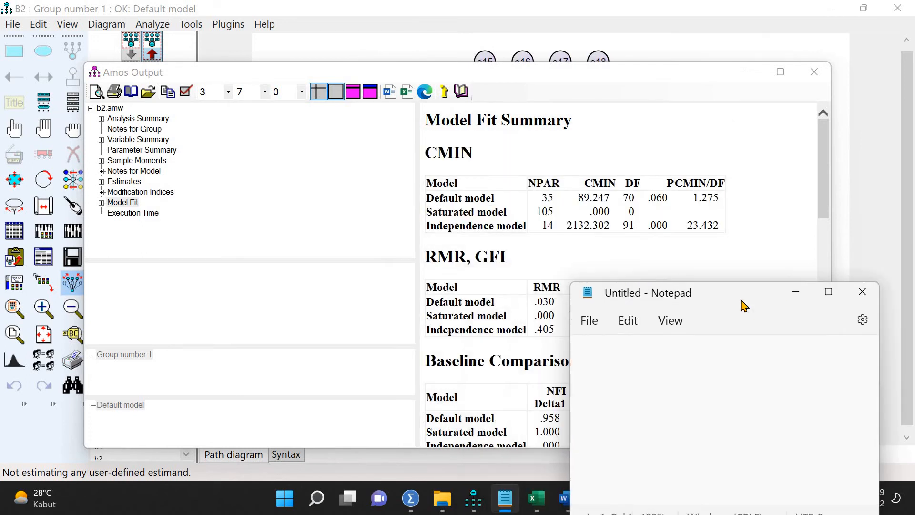
pyautogui.write('p')
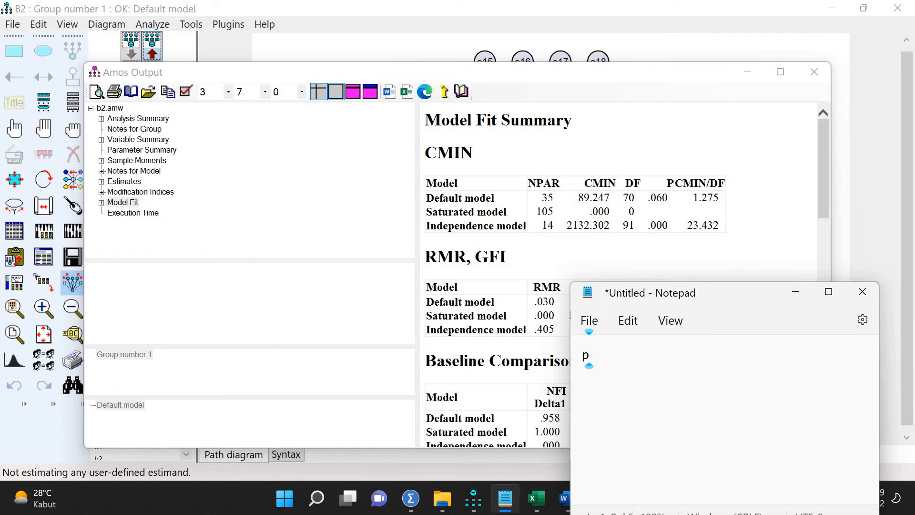
pyautogui.write(': 0.060')
pyautogui.press('Return')
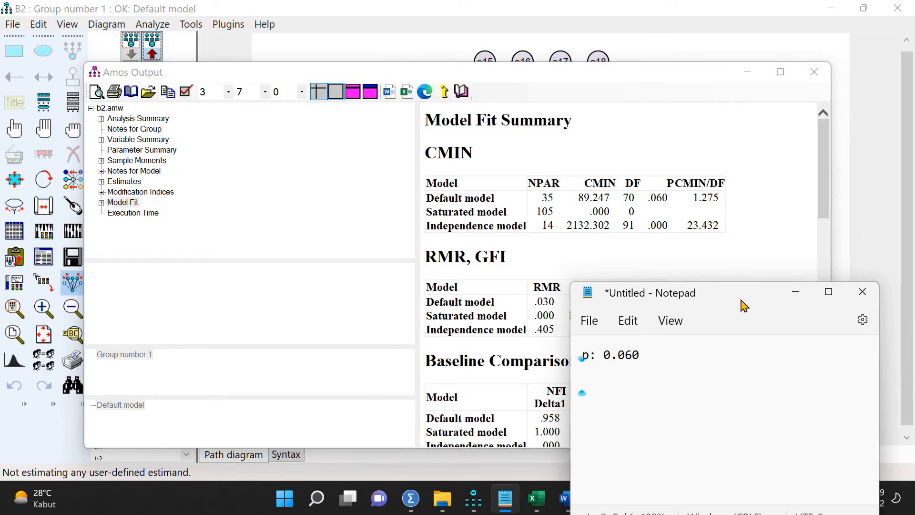
# Add the line "CMIN/DF 1.275" to the Notepad fit notes.
pyautogui.write('PC?')
pyautogui.press('BackSpace')
pyautogui.press('BackSpace')
pyautogui.write('CMIN/DF 1.2')
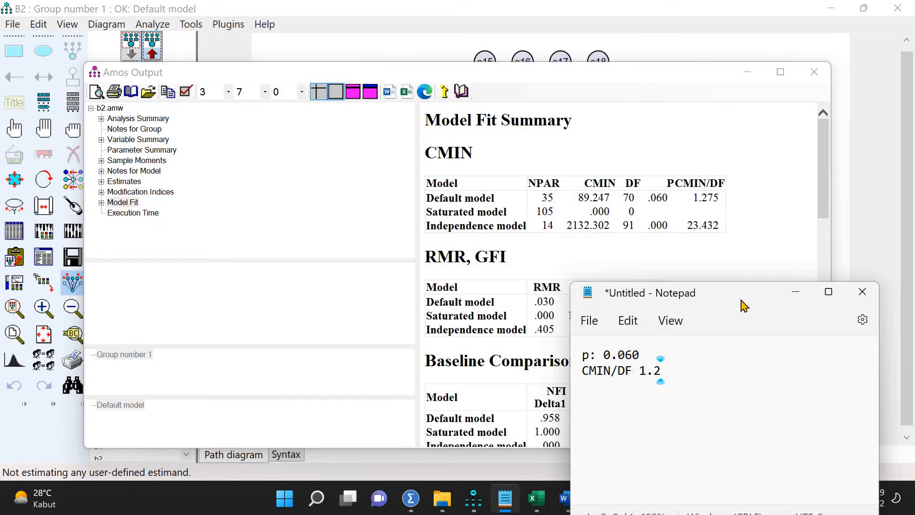
pyautogui.write('75#')
pyautogui.press('BackSpace')
pyautogui.press('Return')
# Add the line "CFI 0.991" to the fit notes, moving the Notepad window clear of the Baseline Comparisons values.
pyautogui.write('CFI')
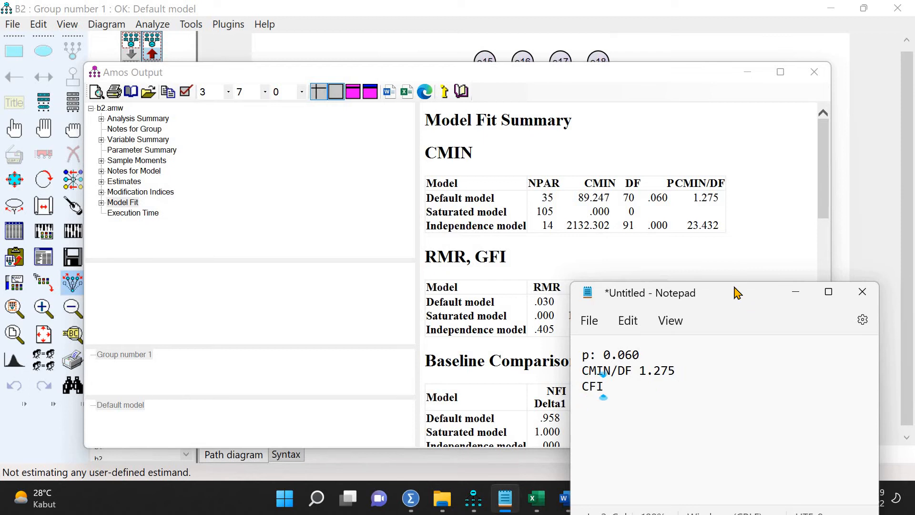
pyautogui.moveTo(734, 289); pyautogui.dragTo(375, 227)
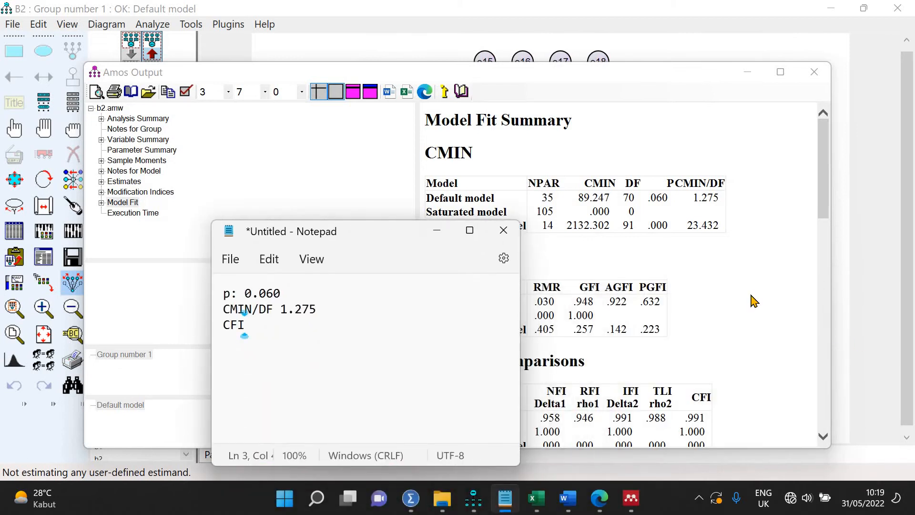
pyautogui.write('0.991')
pyautogui.press('Return')
pyautogui.press('Up')
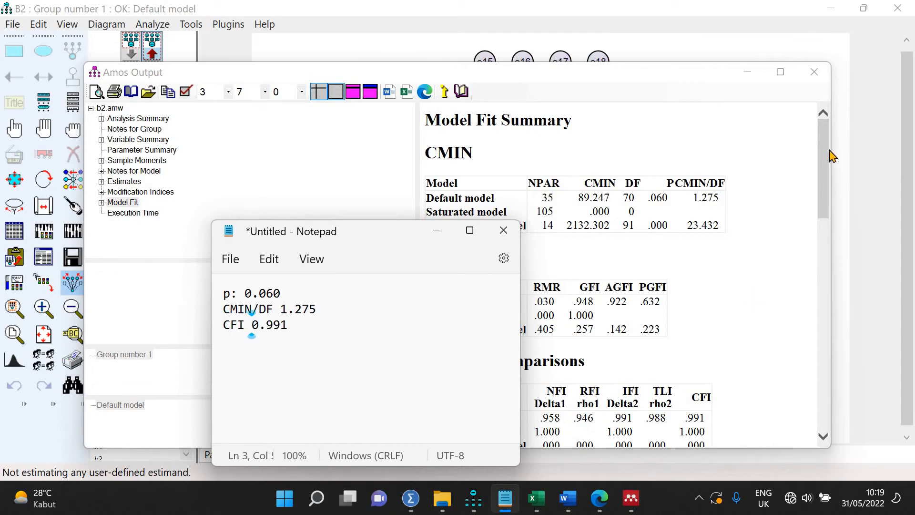
# Look up the RMSEA table in the Amos output and add the line "RMSEA 0.035" to the Notepad fit notes.
pyautogui.moveTo(829, 166); pyautogui.dragTo(823, 347)
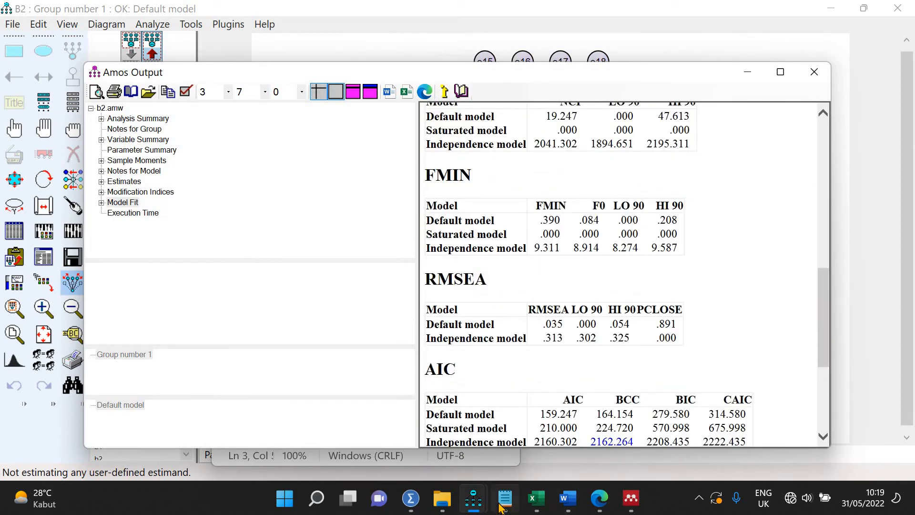
pyautogui.hotkey('alt', 'Tab')
pyautogui.press('End')
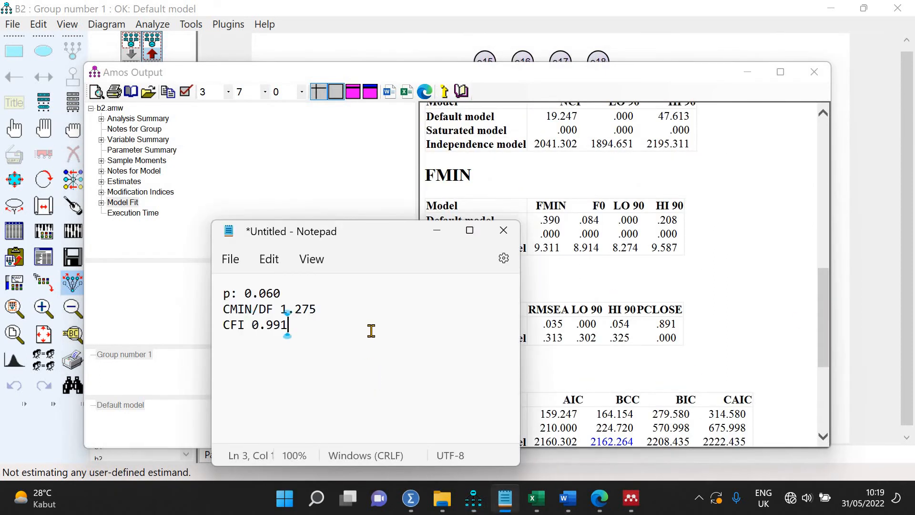
pyautogui.press('Return')
pyautogui.write('RMSEA 0')
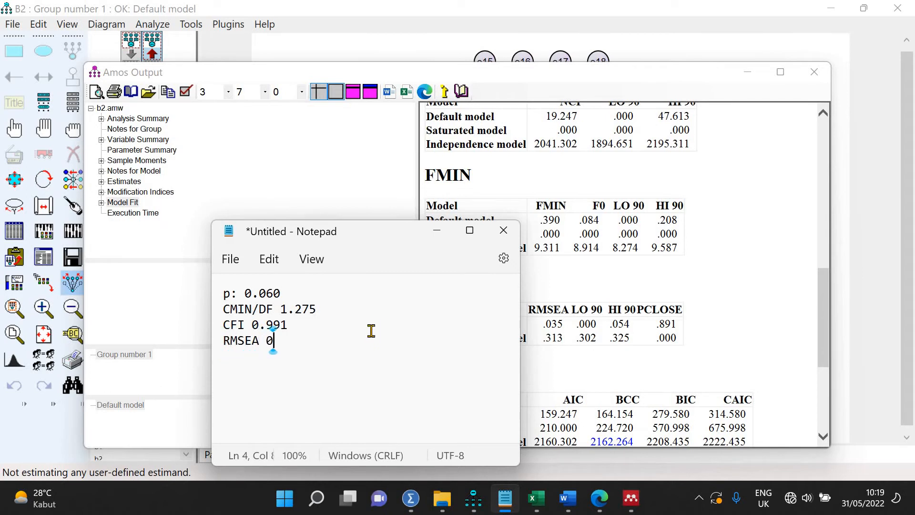
pyautogui.write('.035')
# Copy all the Notepad fit values into the 2022 Imogiri Word document on new lines directly below the Model 2 label.
pyautogui.hotkey('ctrl', 'a')
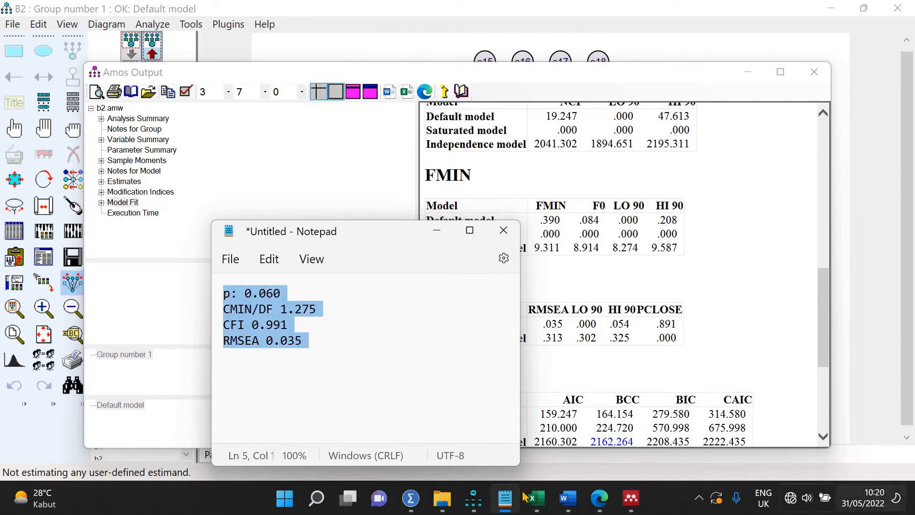
pyautogui.moveTo(568, 498)
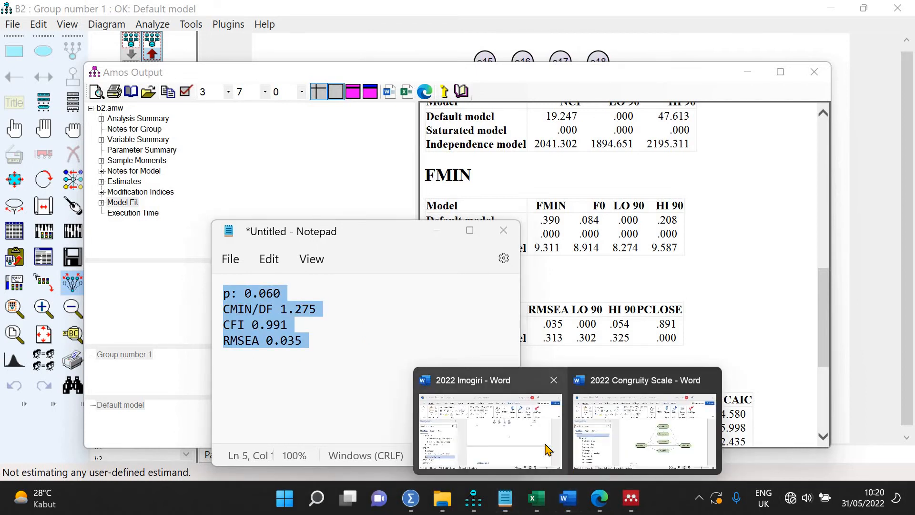
pyautogui.click(553, 391)
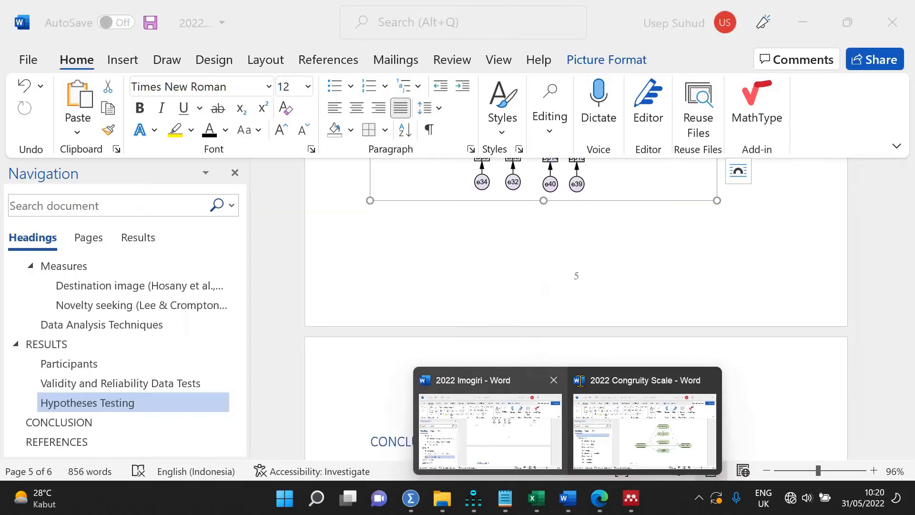
pyautogui.click(442, 227)
pyautogui.scroll(6, 445, 214)
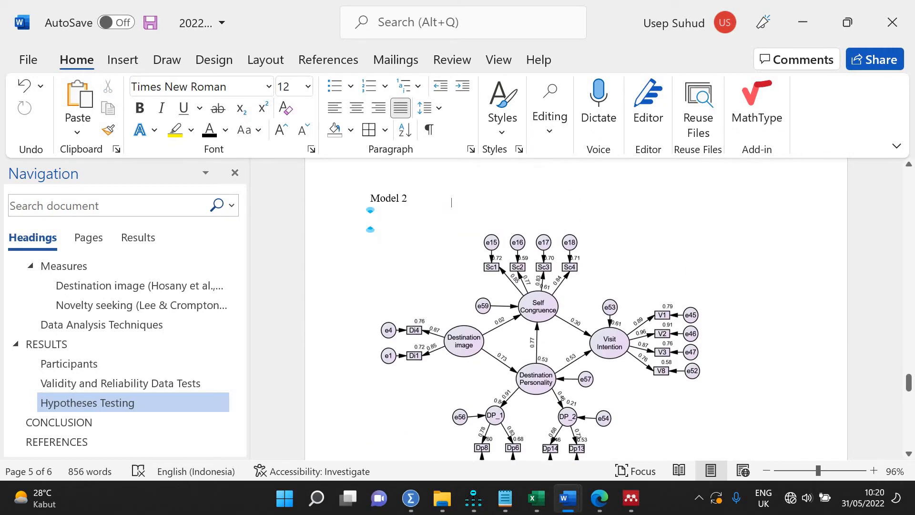
pyautogui.press('Return')
pyautogui.write('p: 0.000 CMIN/DF 1.275 CFI 0.991 RMSEA 0.035')
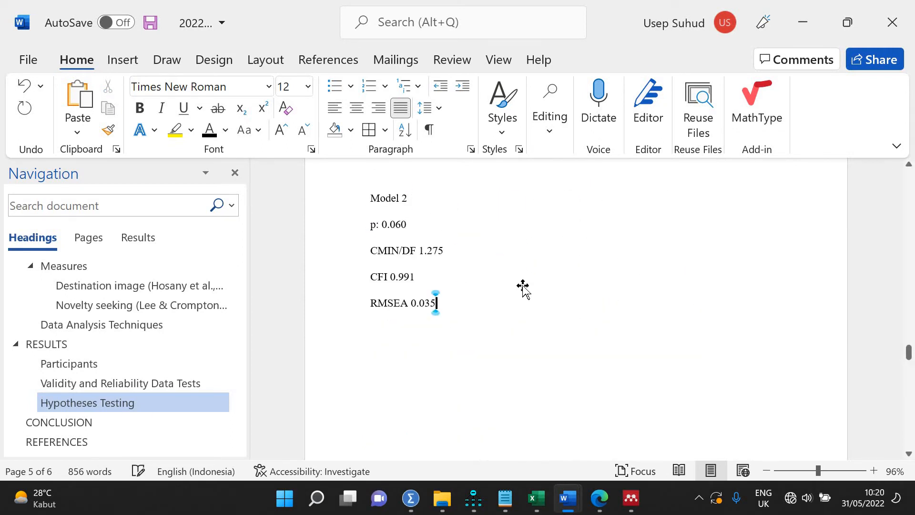
# Switch back to the Amos output and copy the Standardized Regression Weights table from the Estimates.
pyautogui.scroll(-7, 524, 291)
pyautogui.moveTo(568, 509)
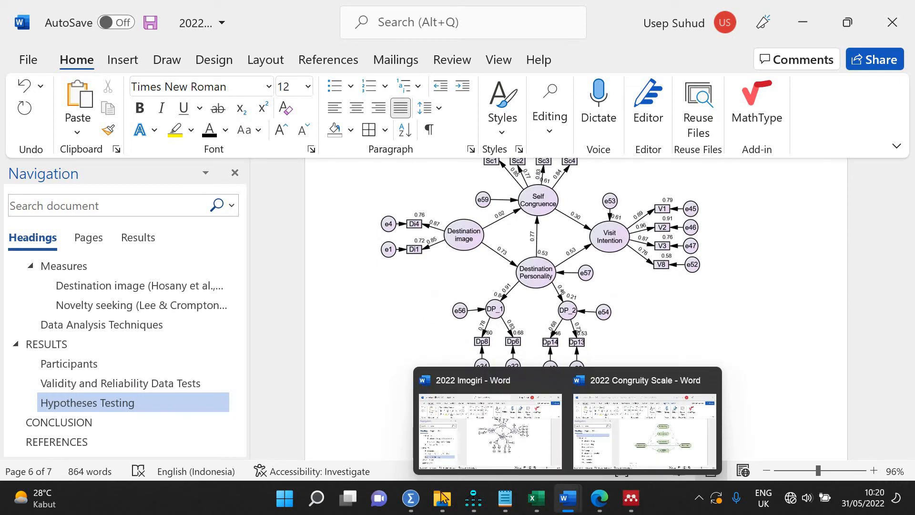
pyautogui.click(474, 498)
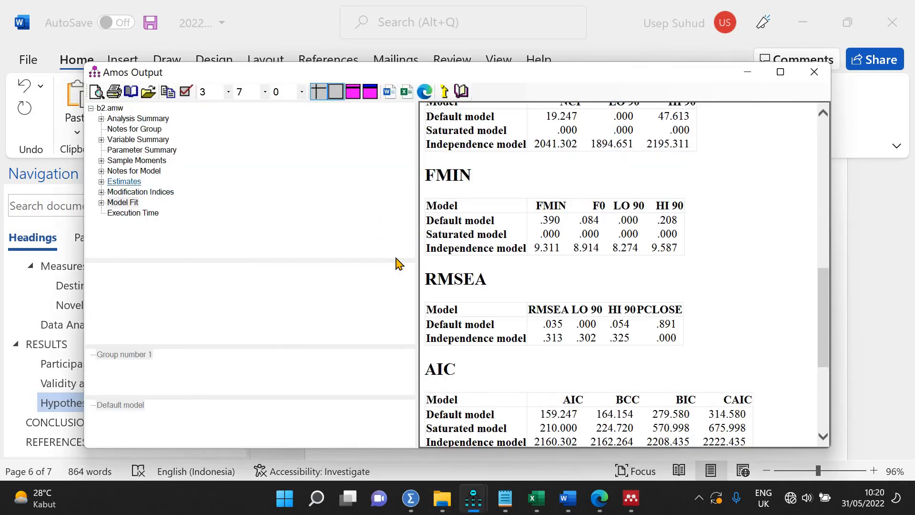
pyautogui.click(397, 257)
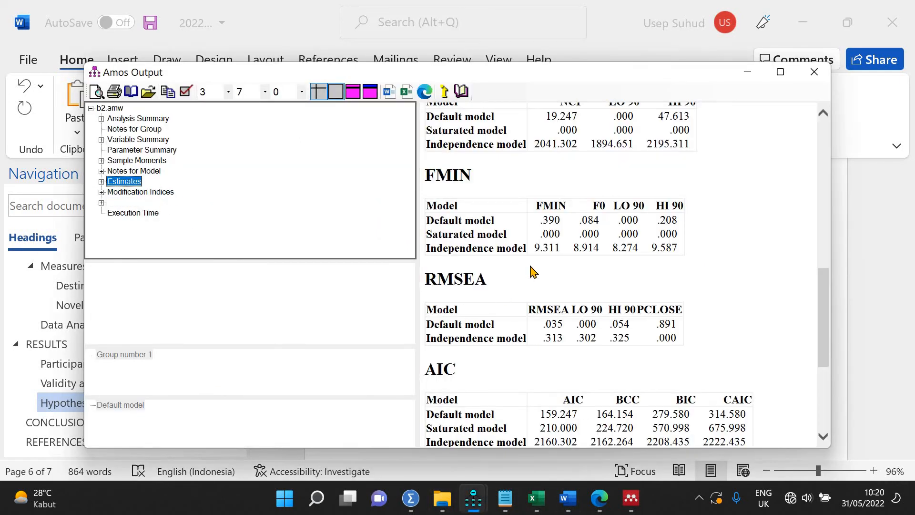
pyautogui.scroll(1, 498, 268)
pyautogui.rightClick(497, 269)
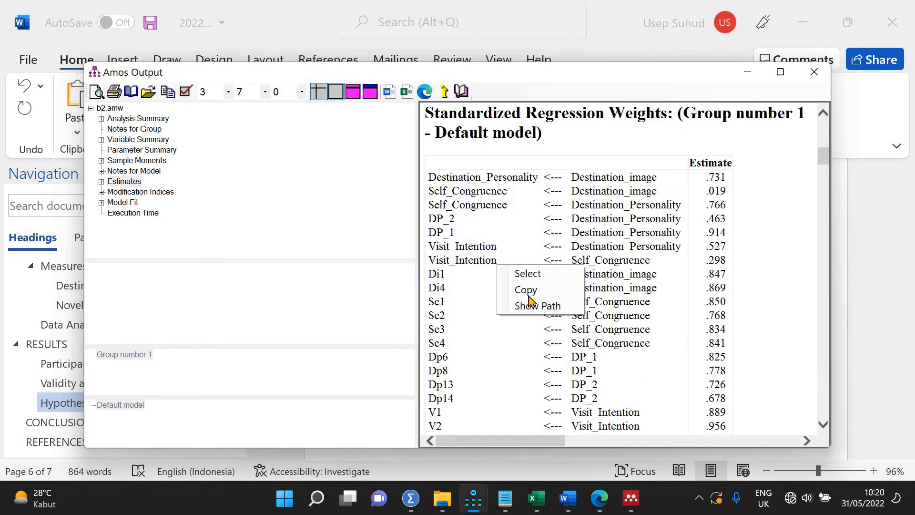
pyautogui.click(526, 290)
# Paste the copied regression weights table below the path diagram in the 2022 Imogiri Word document.
pyautogui.moveTo(567, 506)
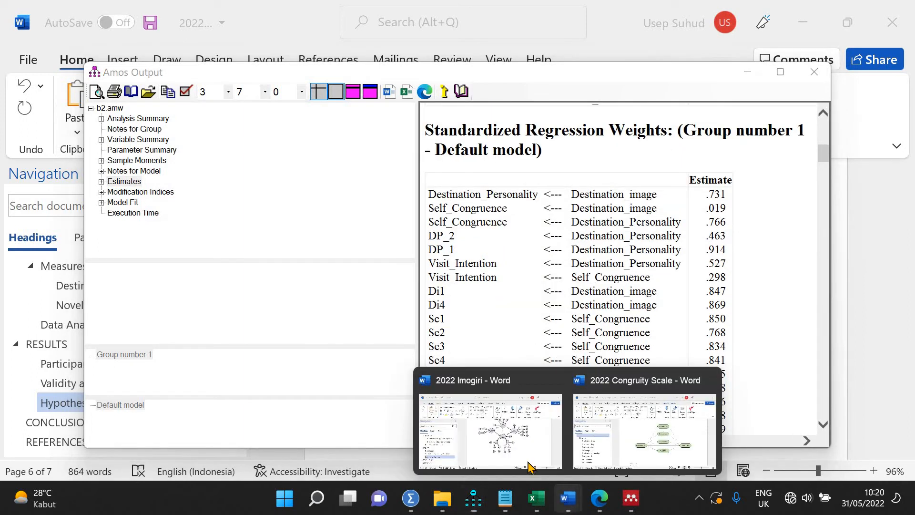
pyautogui.click(450, 430)
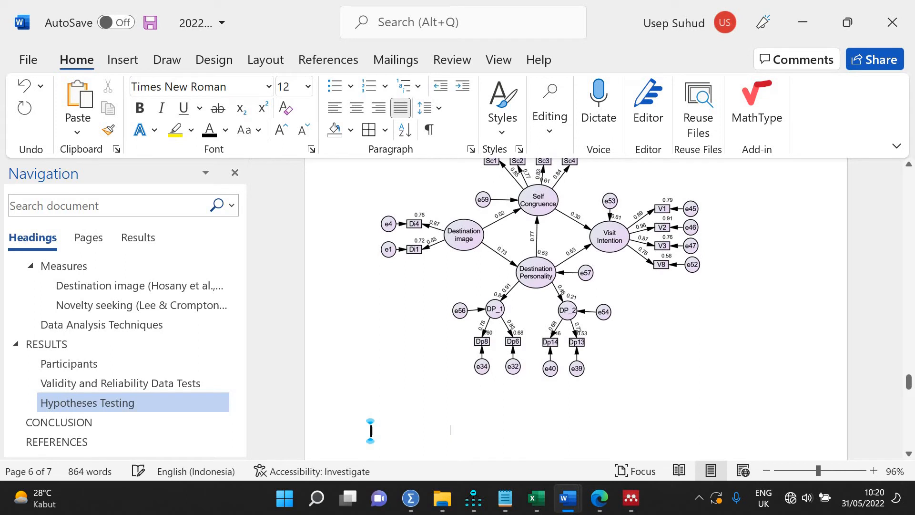
pyautogui.hotkey('ctrl', 'v')
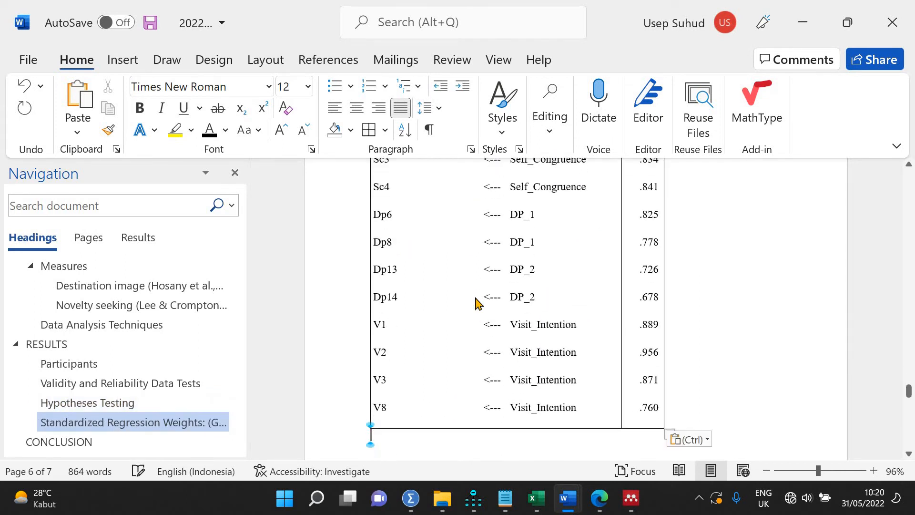
# Apply the Normal style to the Standardized Regression Weights title above the pasted table and select that title line.
pyautogui.scroll(10, 477, 303)
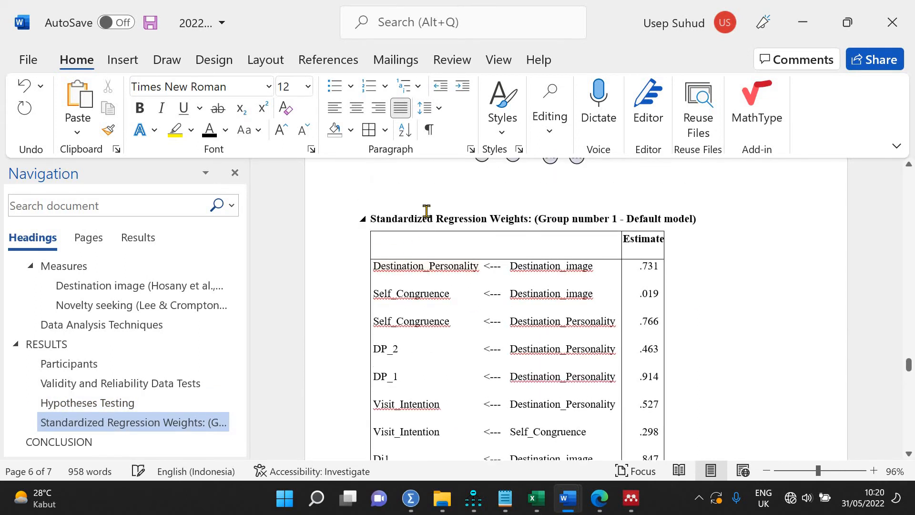
pyautogui.click(423, 212)
pyautogui.click(423, 218)
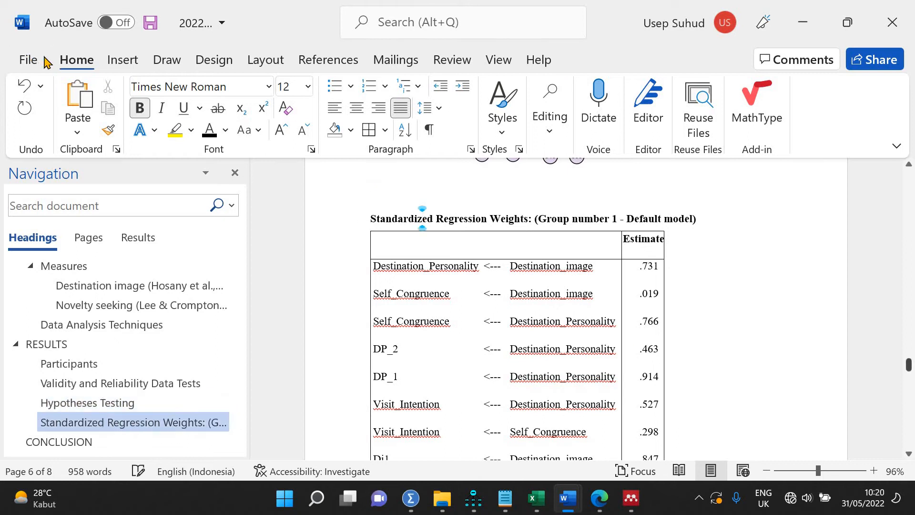
pyautogui.click(502, 125)
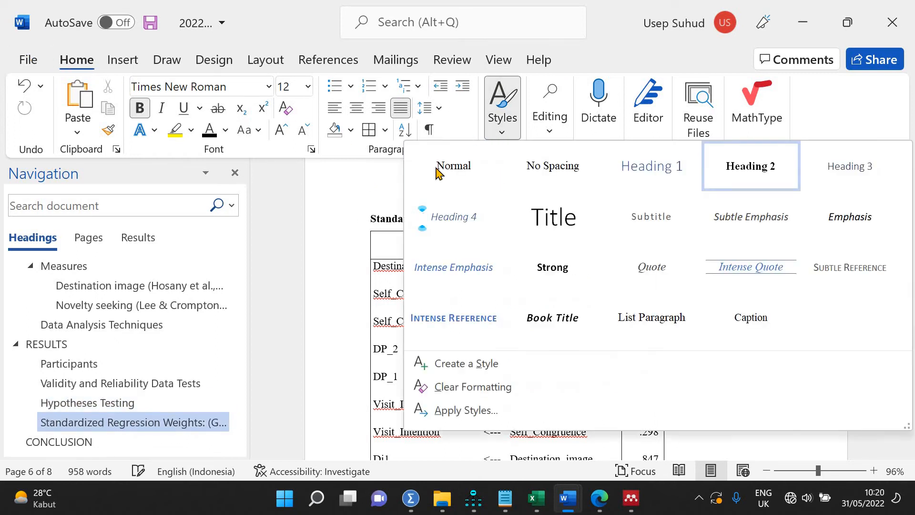
pyautogui.click(436, 172)
pyautogui.click(308, 234)
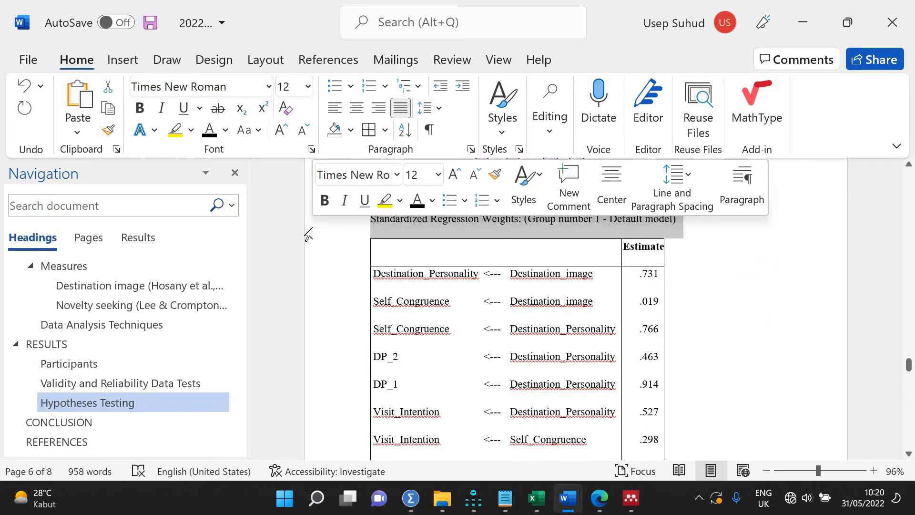
# Delete the Standardized Regression Weights title line and autofit the table below it to the window width.
pyautogui.press('Delete')
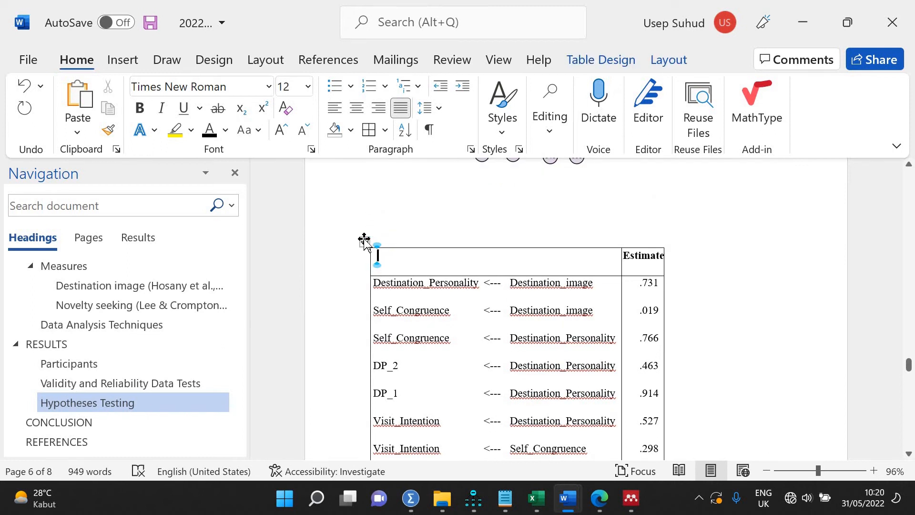
pyautogui.click(364, 241)
pyautogui.rightClick(364, 241)
pyautogui.moveTo(524, 371)
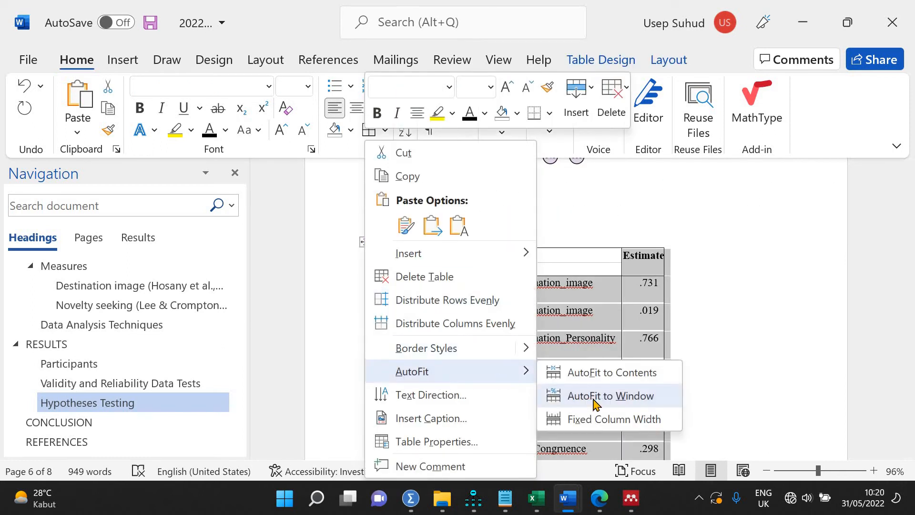
pyautogui.click(594, 402)
pyautogui.click(450, 310)
# Delete the entire DP_2 and DP_1 rows from the standardized regression weights table.
pyautogui.click(398, 365)
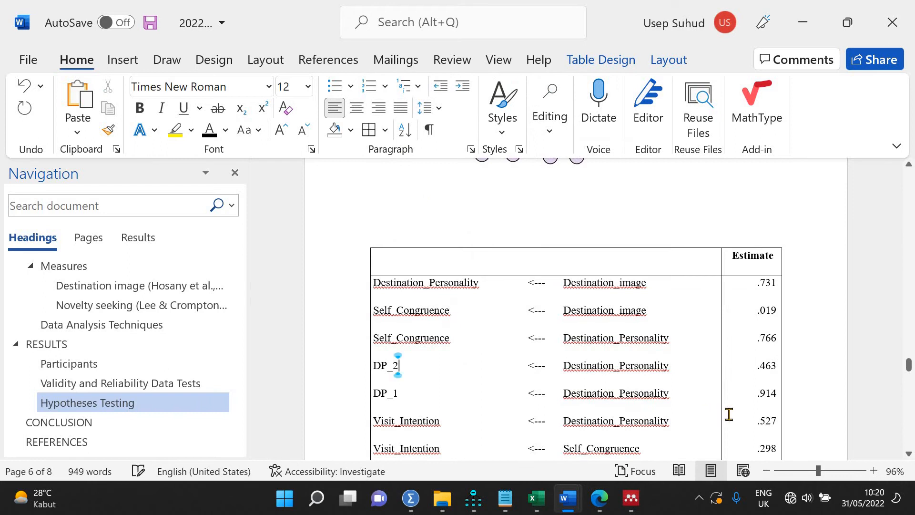
pyautogui.moveTo(398, 365); pyautogui.dragTo(435, 404)
pyautogui.rightClick(436, 404)
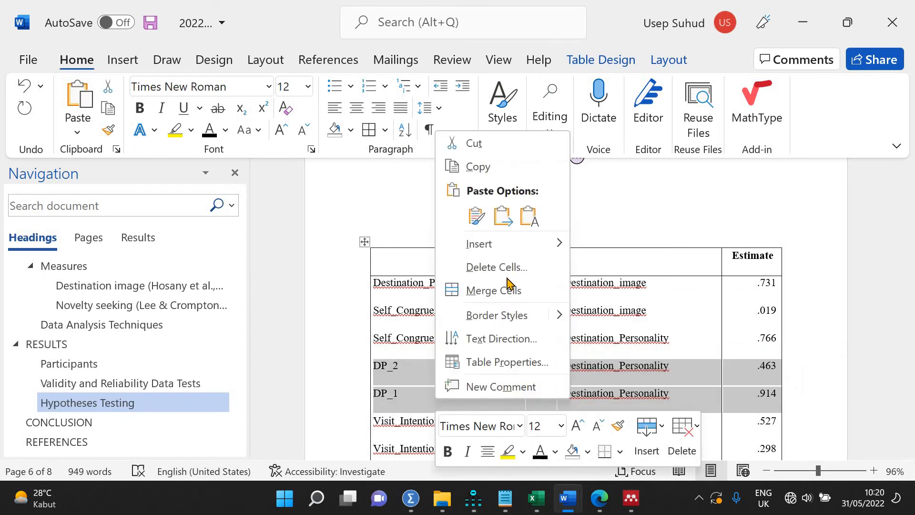
pyautogui.click(452, 269)
pyautogui.click(435, 239)
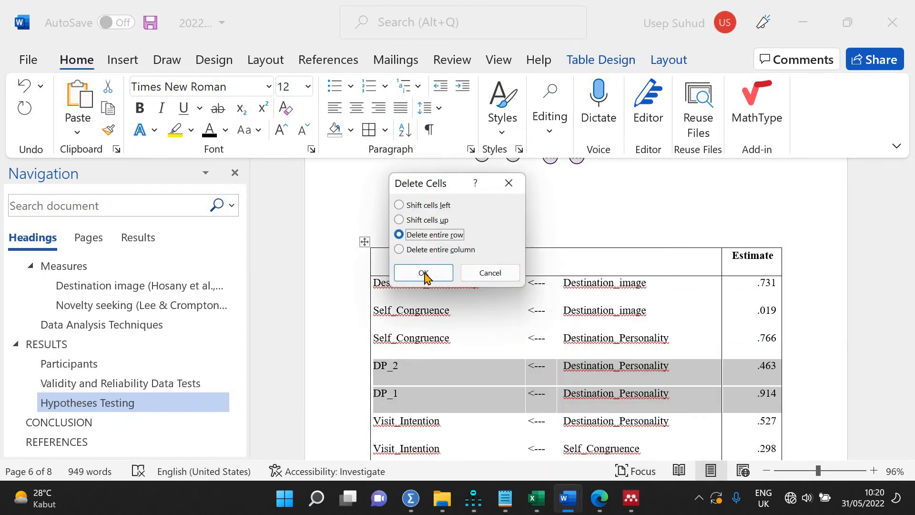
pyautogui.click(423, 273)
pyautogui.scroll(-5, 421, 211)
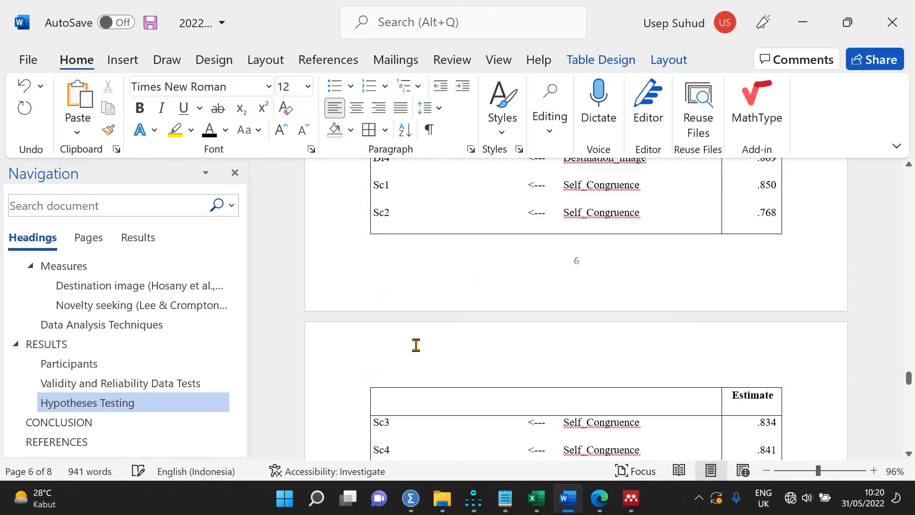
# Delete the indicator rows from Di1 down to V8 in the standardized regression weights table.
pyautogui.scroll(5, 414, 345)
pyautogui.moveTo(374, 365); pyautogui.dragTo(473, 380)
pyautogui.scroll(-10, 494, 361)
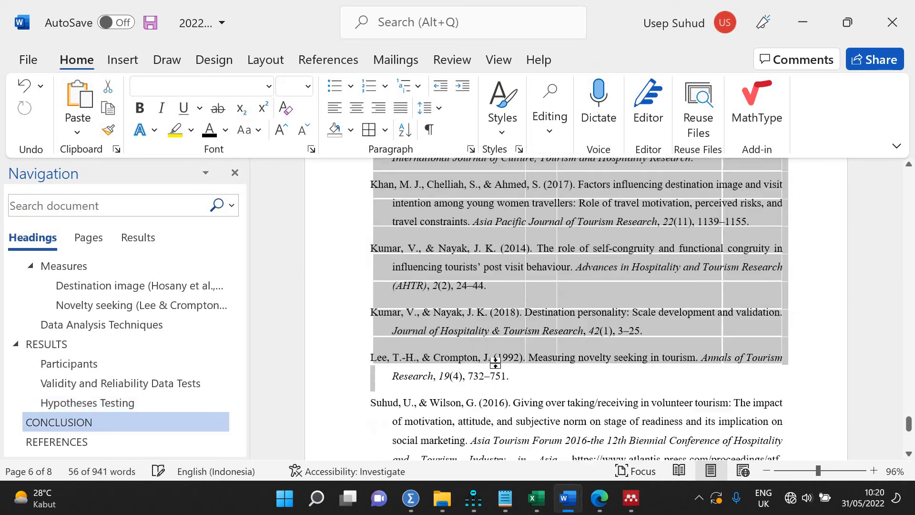
pyautogui.scroll(8, 495, 361)
pyautogui.press('BackSpace')
pyautogui.scroll(5, 495, 363)
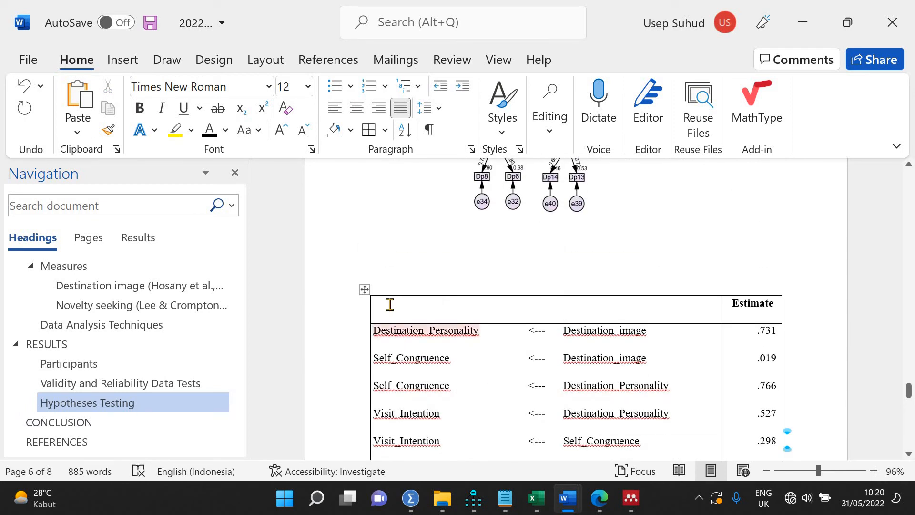
pyautogui.scroll(-6, 523, 342)
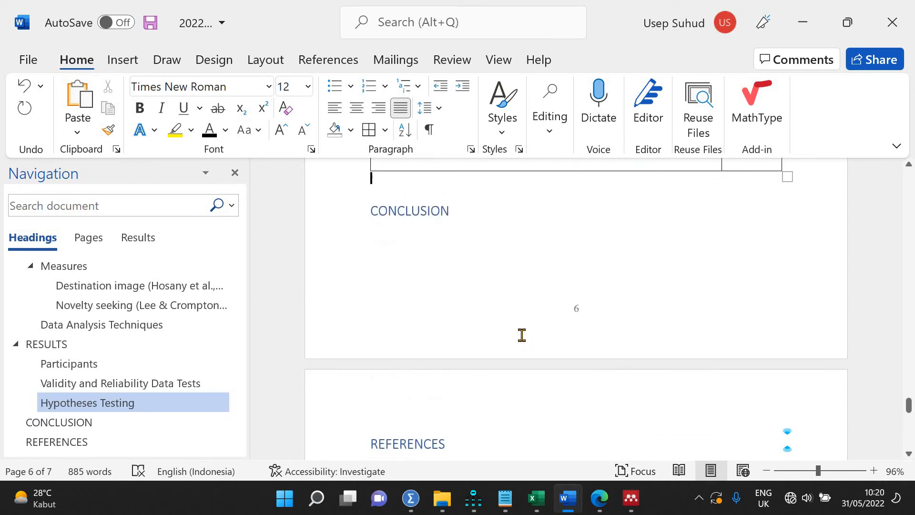
pyautogui.scroll(6, 521, 333)
# Undo the row deletions, autofit, title edits and the paste of the standardized regression weights table.
pyautogui.hotkey('ctrl', 'z')
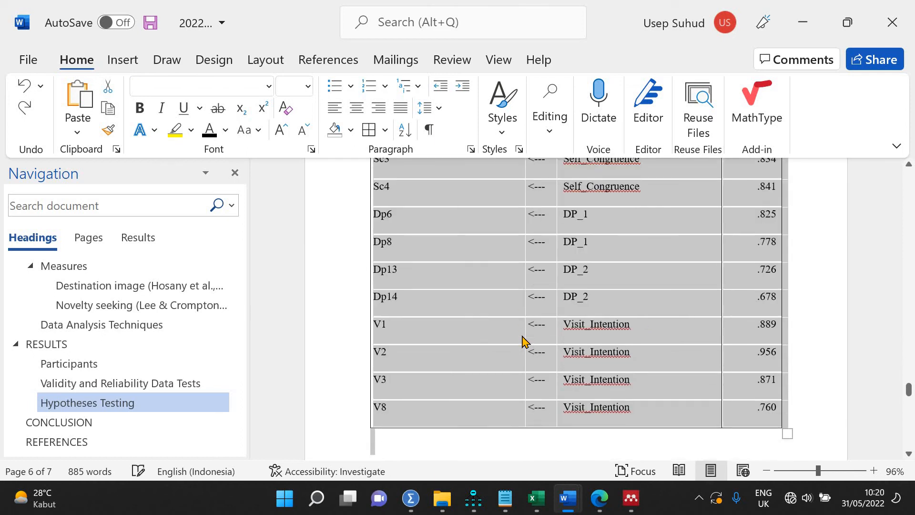
pyautogui.scroll(5, 523, 341)
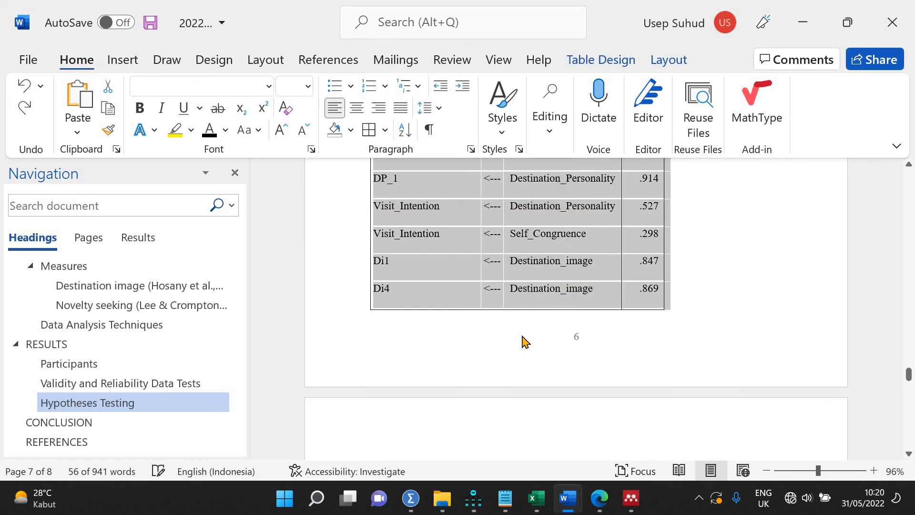
pyautogui.hotkey('ctrl', 'z')
pyautogui.scroll(3, 521, 335)
pyautogui.hotkey('ctrl', 'z')
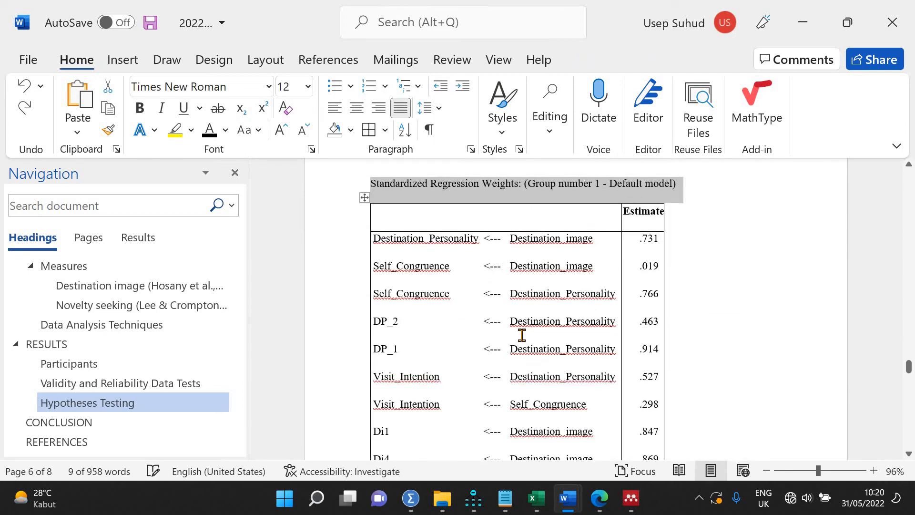
pyautogui.hotkey('ctrl', 'z')
pyautogui.hotkey('ctrl', 'z')
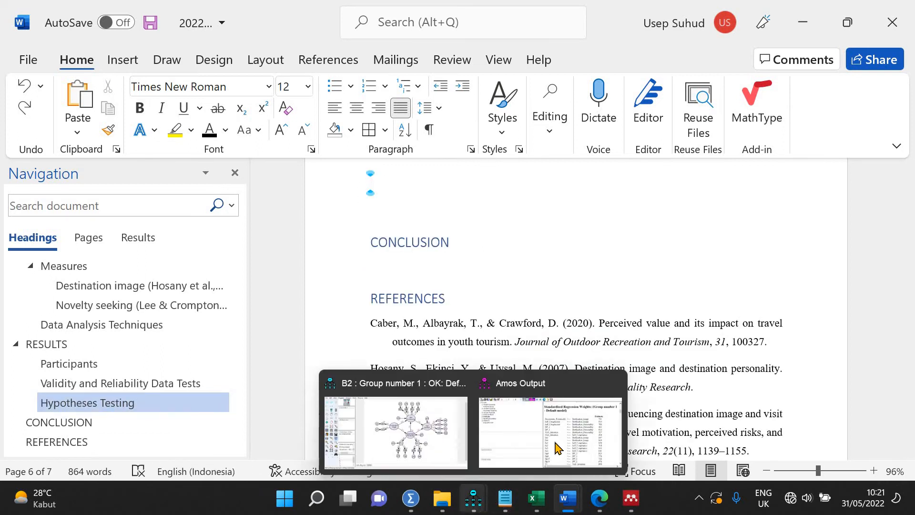
# Switch to the Amos Output and copy the unstandardized Regression Weights table from the Estimates.
pyautogui.click(550, 431)
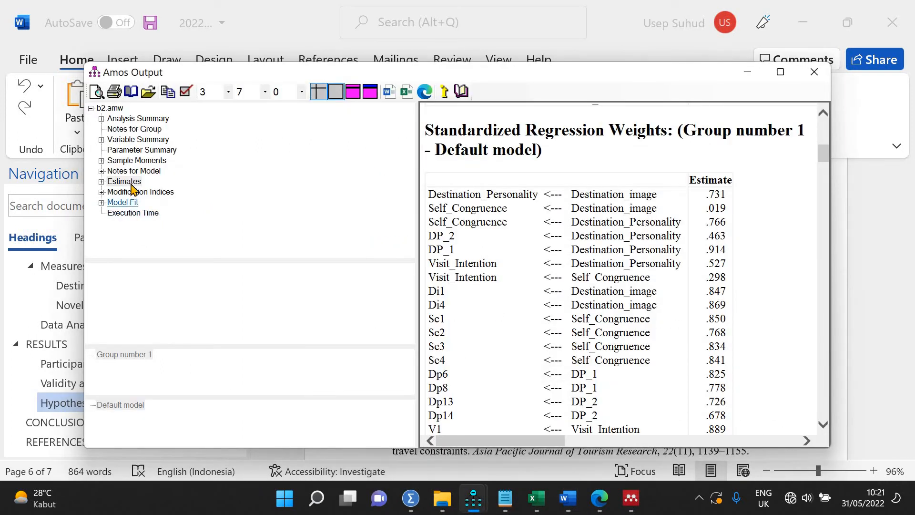
pyautogui.click(125, 182)
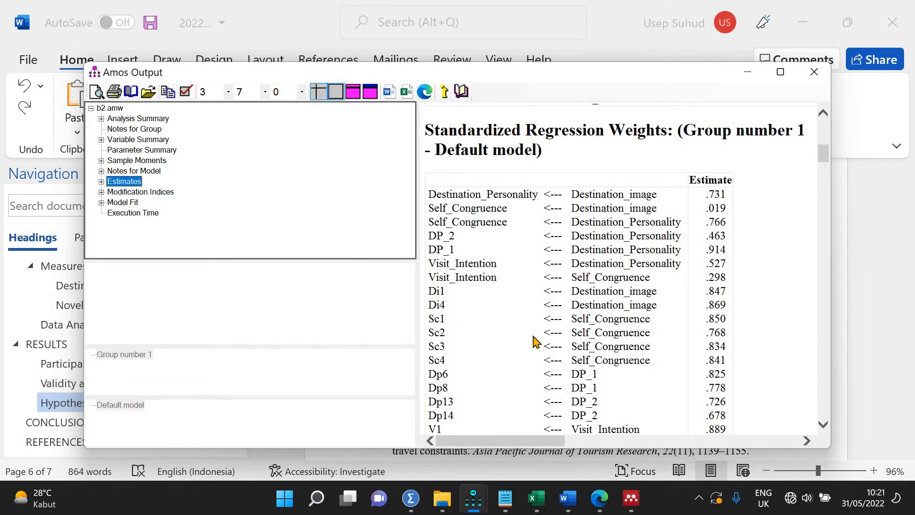
pyautogui.click(139, 193)
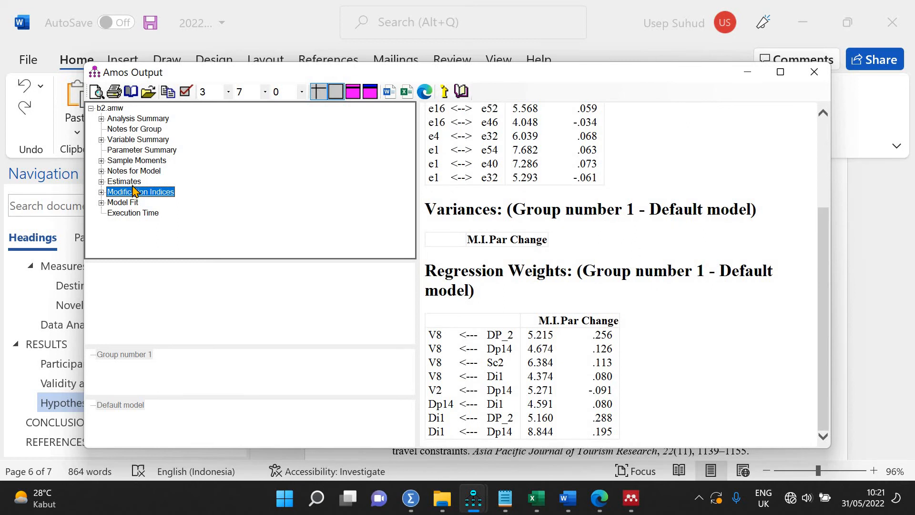
pyautogui.press('Up')
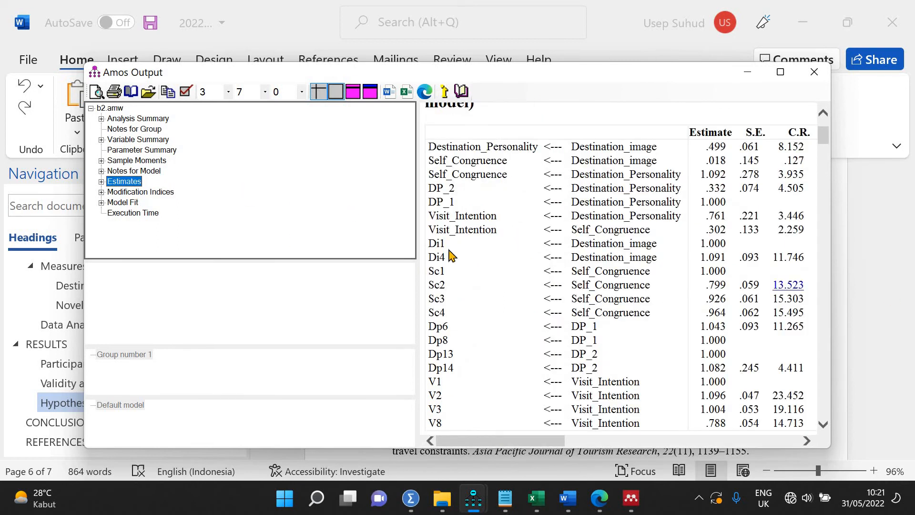
pyautogui.click(495, 280)
pyautogui.scroll(1, 495, 280)
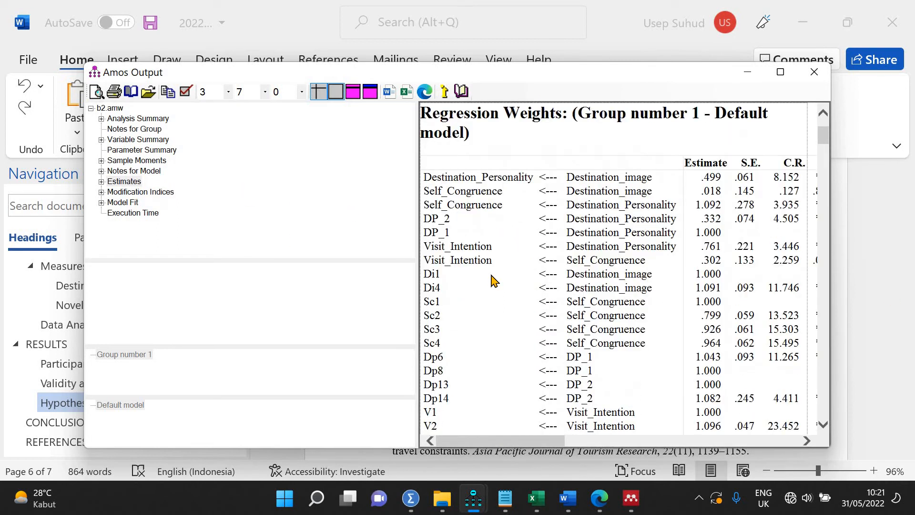
pyautogui.rightClick(517, 304)
# Switch back to the 2022 Imogiri Word document and paste the Regression Weights table below the path diagram.
pyautogui.click(567, 498)
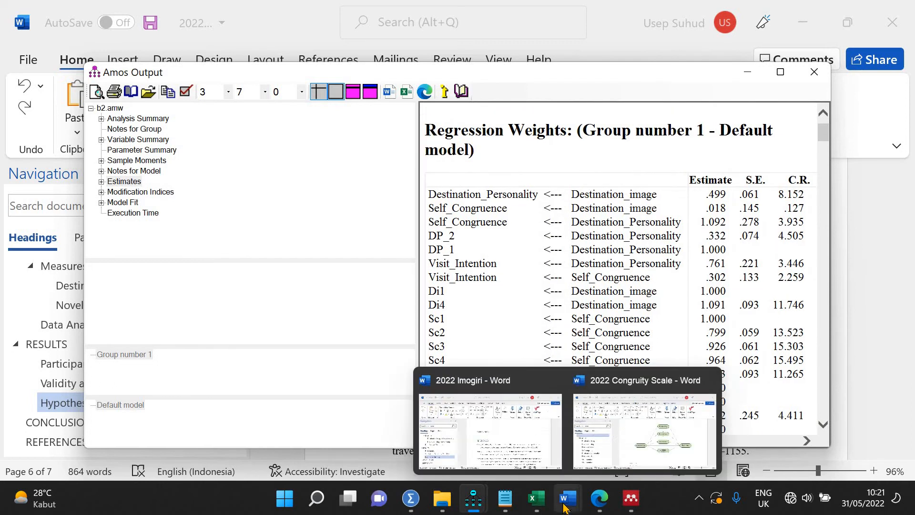
pyautogui.click(501, 435)
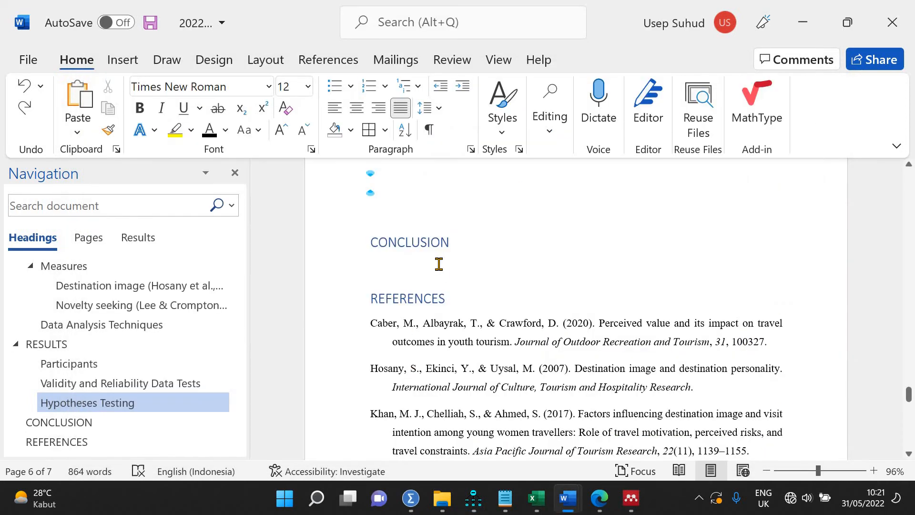
pyautogui.hotkey('ctrl', 'v')
# Apply the Normal style to the Regression Weights title above the pasted table and delete that title line.
pyautogui.scroll(15, 436, 267)
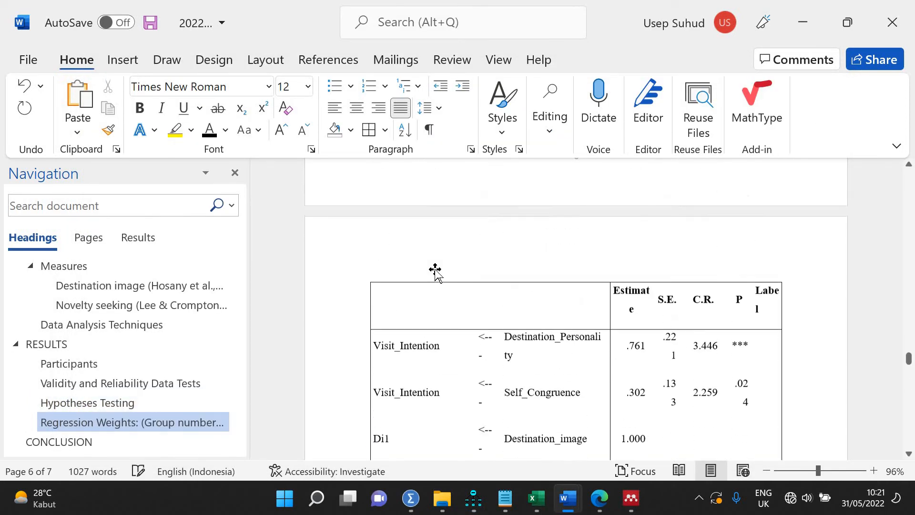
pyautogui.scroll(3, 435, 272)
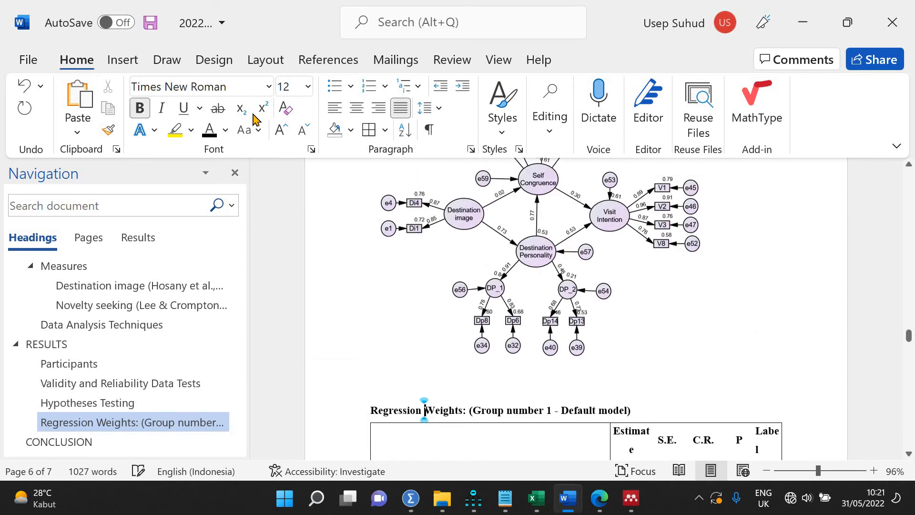
pyautogui.click(517, 139)
pyautogui.click(324, 435)
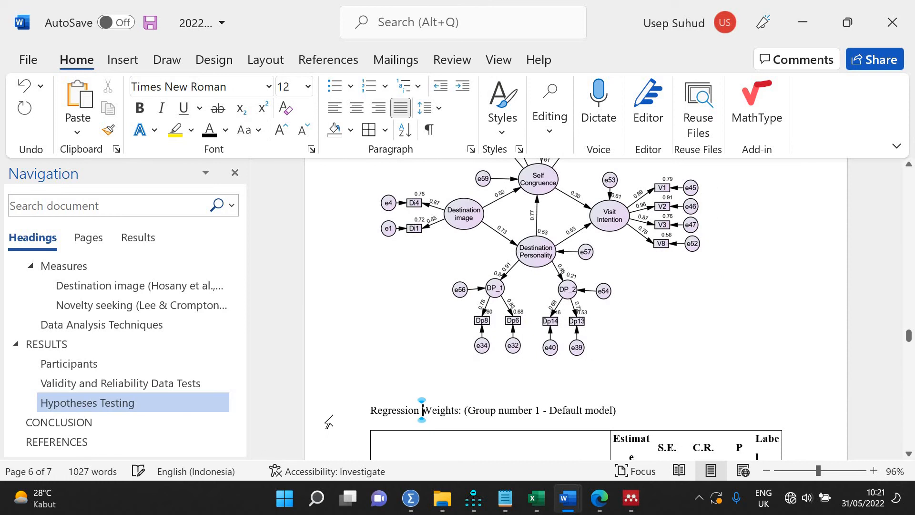
pyautogui.click(327, 422)
pyautogui.press('Delete')
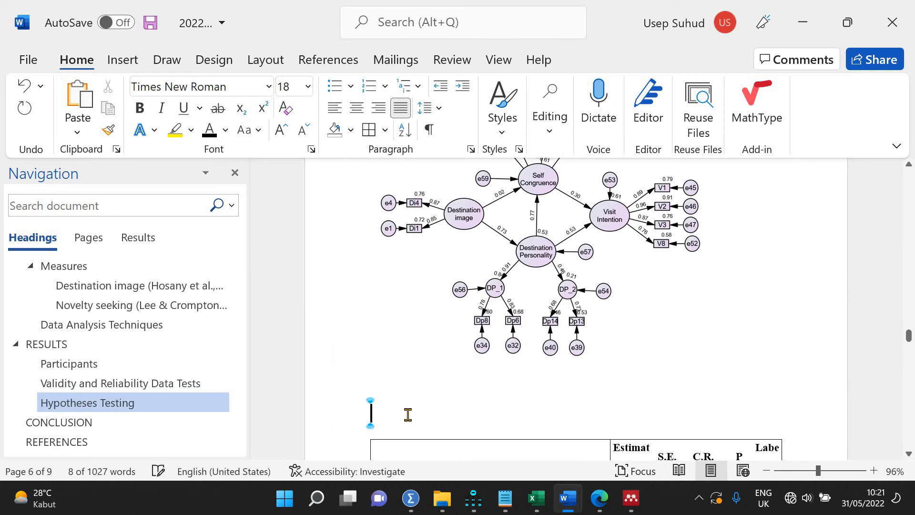
# Delete the entire DP_2 and DP_1 rows from the pasted Regression Weights table.
pyautogui.scroll(-5, 406, 414)
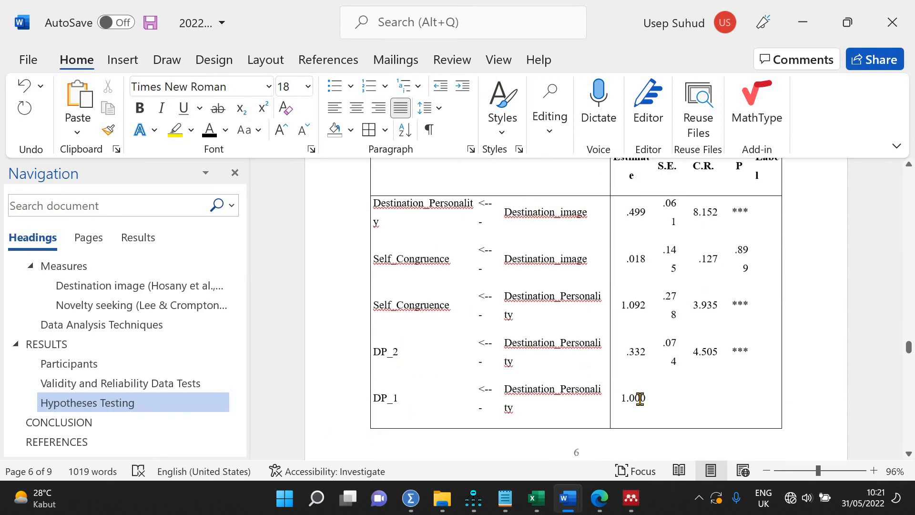
pyautogui.moveTo(640, 399); pyautogui.dragTo(382, 355)
pyautogui.rightClick(397, 364)
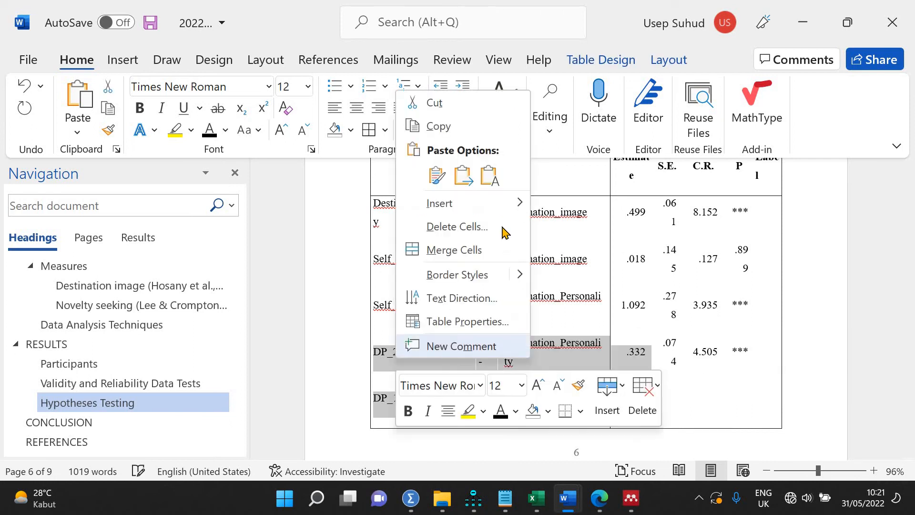
pyautogui.click(472, 228)
pyautogui.click(438, 234)
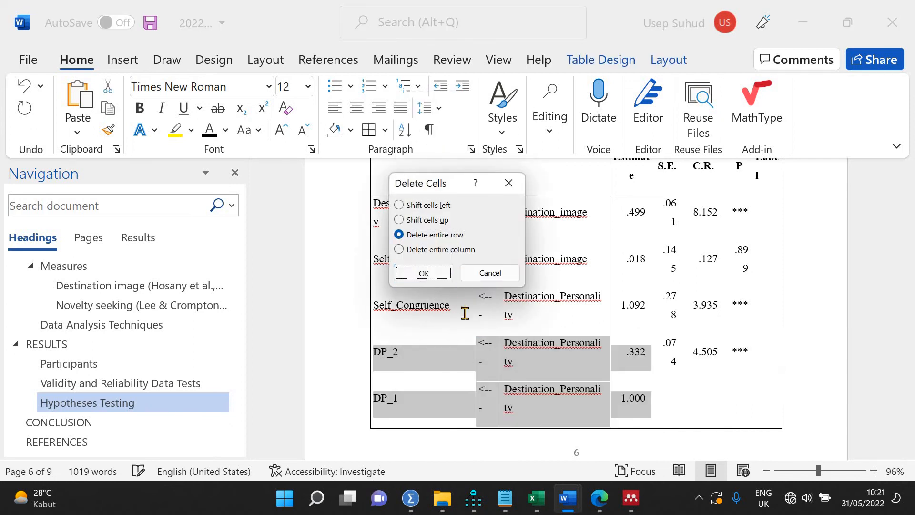
pyautogui.press('Return')
# Delete the indicator rows from Di1 down to V8, keeping only the five rows of paths between the main constructs.
pyautogui.scroll(-5, 398, 358)
pyautogui.moveTo(398, 357); pyautogui.dragTo(458, 216)
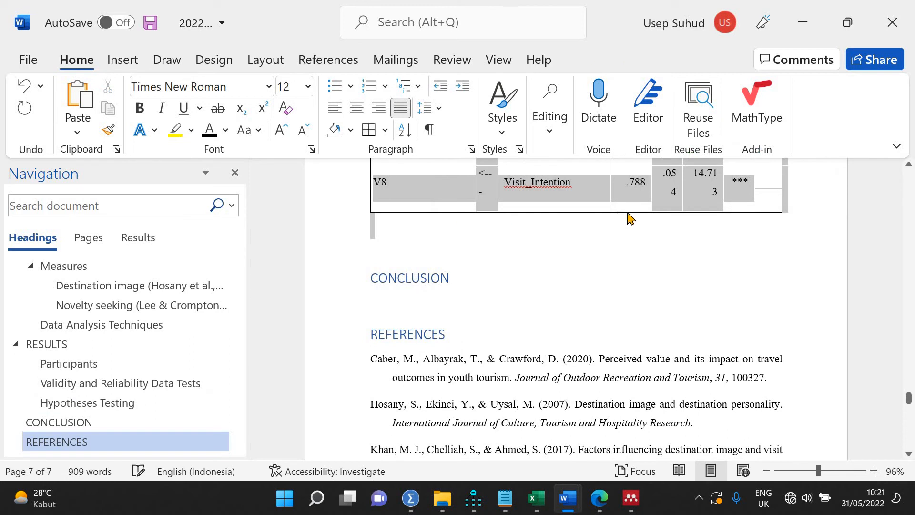
pyautogui.click(454, 251)
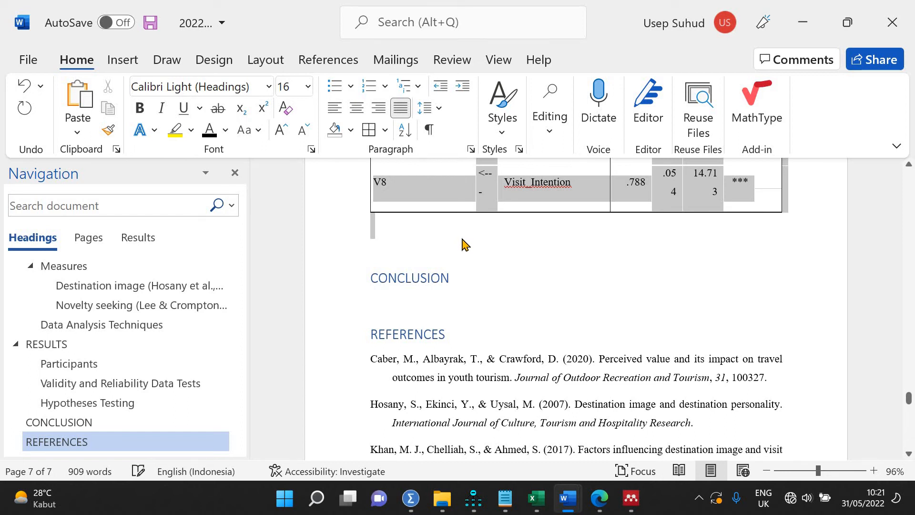
pyautogui.scroll(-10, 462, 237)
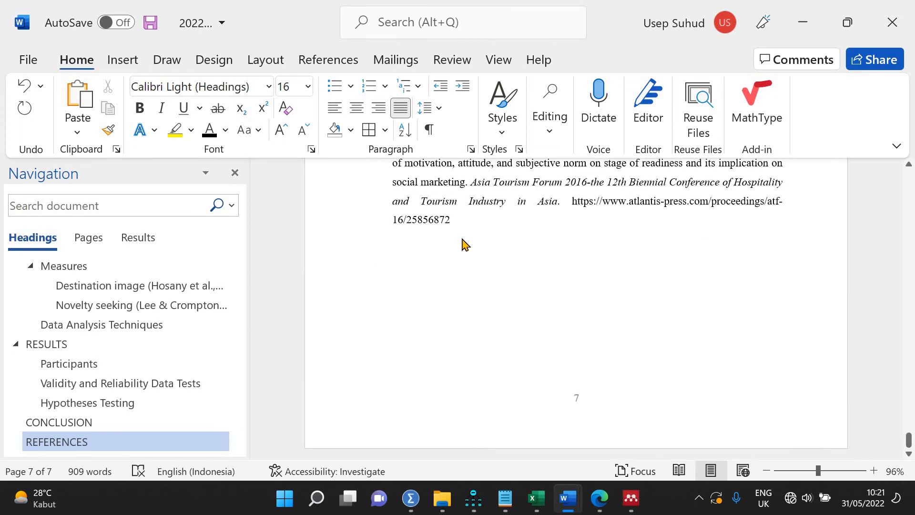
pyautogui.scroll(10, 461, 244)
pyautogui.scroll(-4, 461, 241)
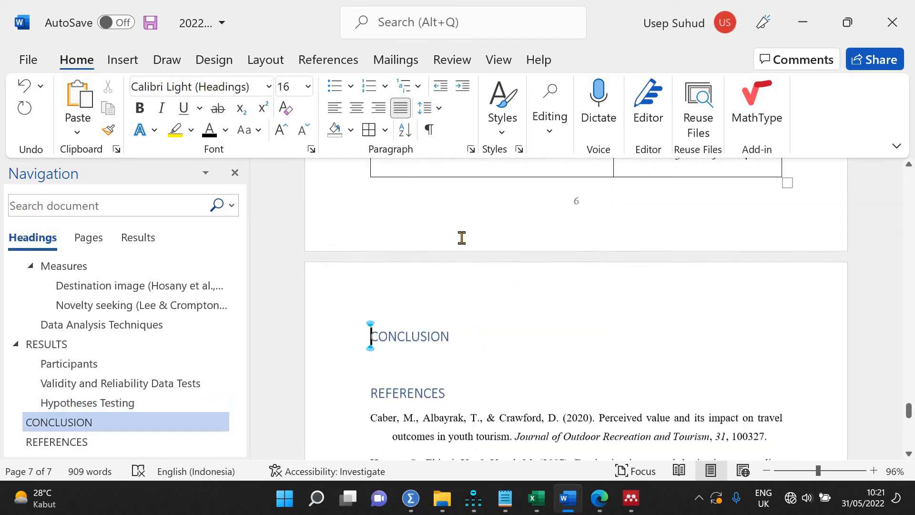
pyautogui.scroll(5, 461, 238)
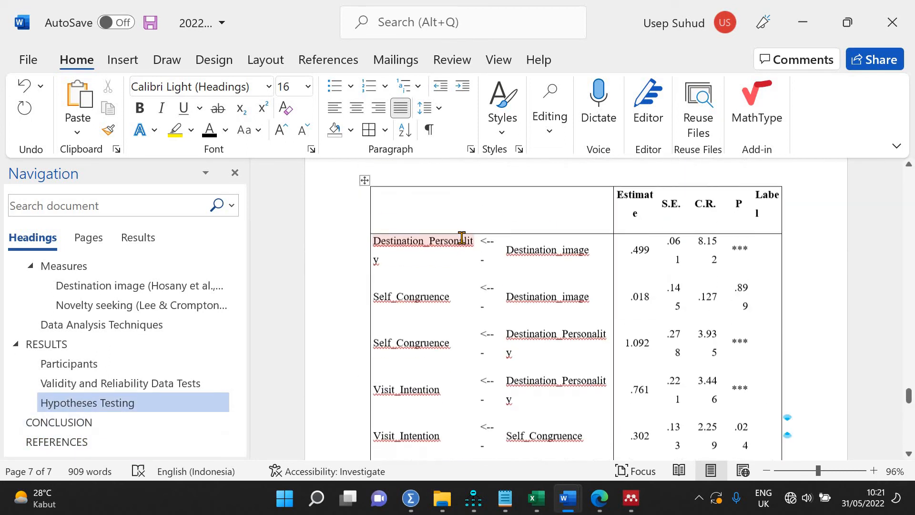
# Replace the underscore with a space in the first two row labels, giving Destination Personality and Self Congruence.
pyautogui.click(424, 249)
pyautogui.press('Return')
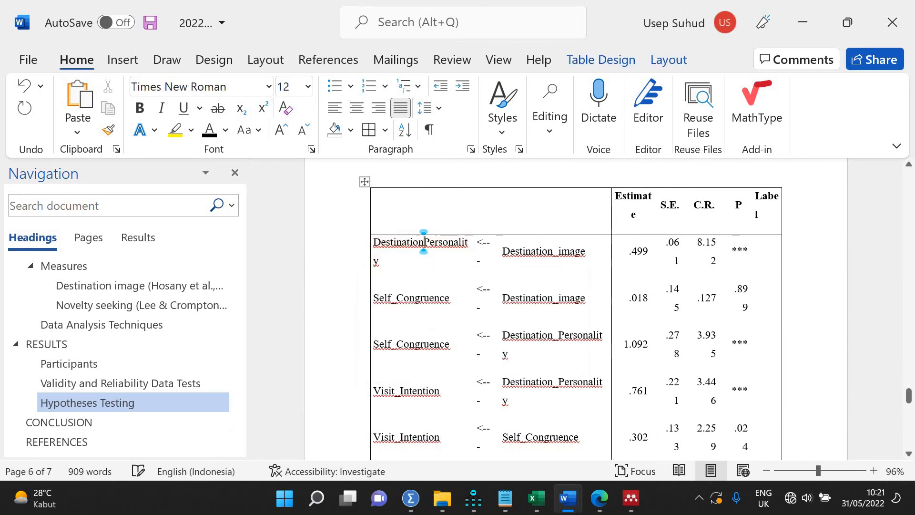
pyautogui.press('Down')
pyautogui.press('Right')
pyautogui.press('Right')
pyautogui.press('Right')
pyautogui.press('Right')
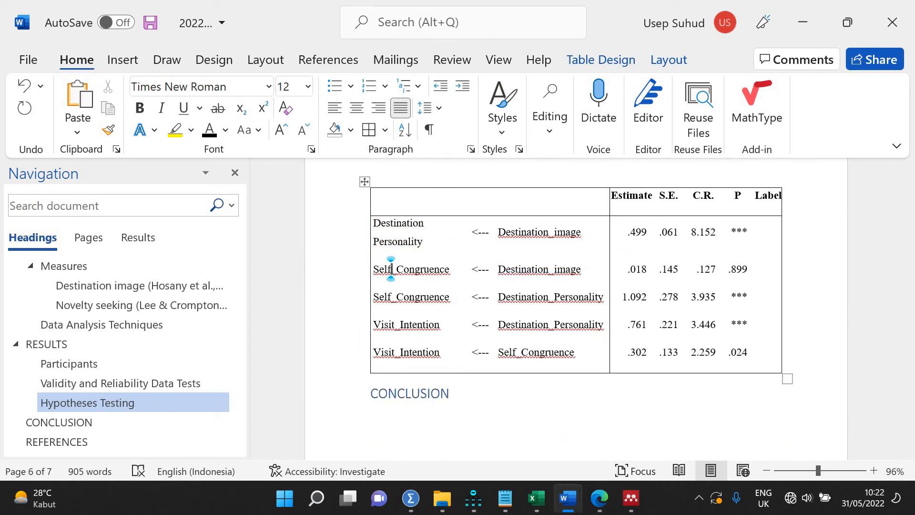
pyautogui.press('Delete')
# Rename both Self Congruence labels in the table's first column as Self-congruence, with a hyphen and lowercase c.
pyautogui.press('Down')
pyautogui.press('BackSpace')
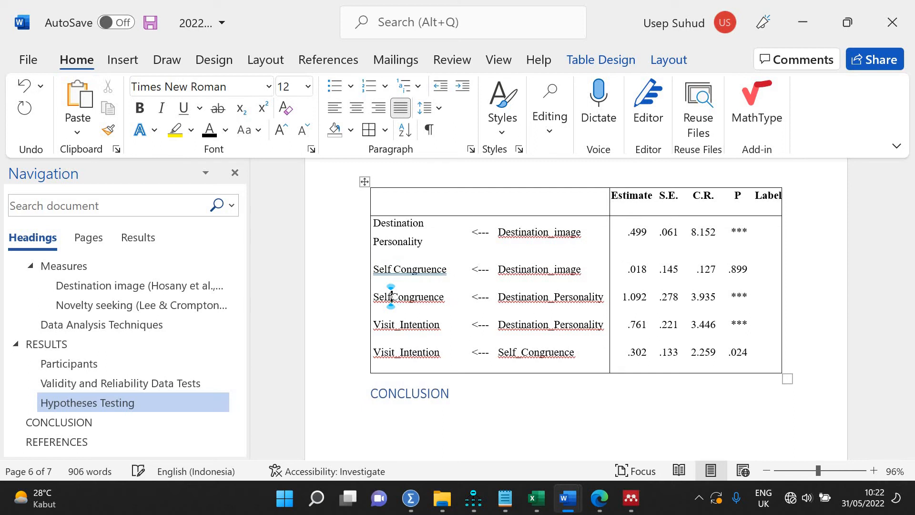
pyautogui.write('-')
pyautogui.press('Up')
pyautogui.press('BackSpace')
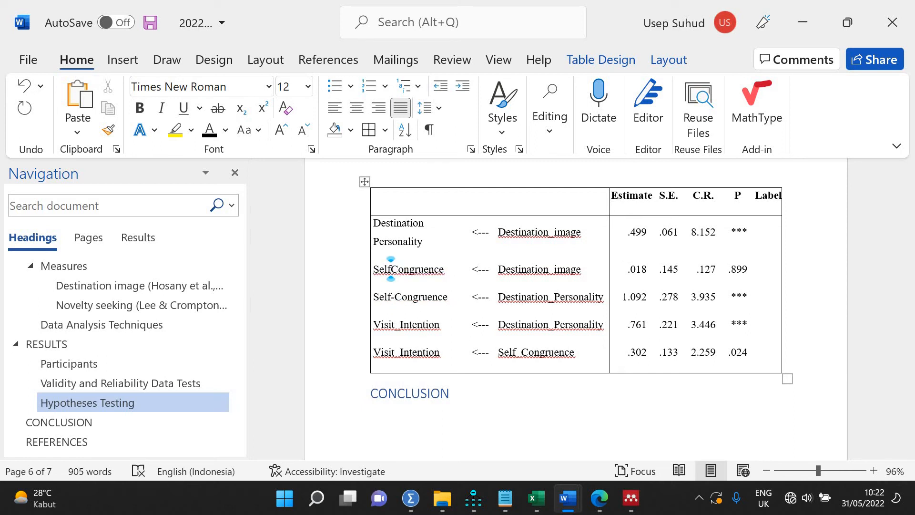
pyautogui.write('-')
pyautogui.press('Delete')
pyautogui.write('c')
pyautogui.press('Down')
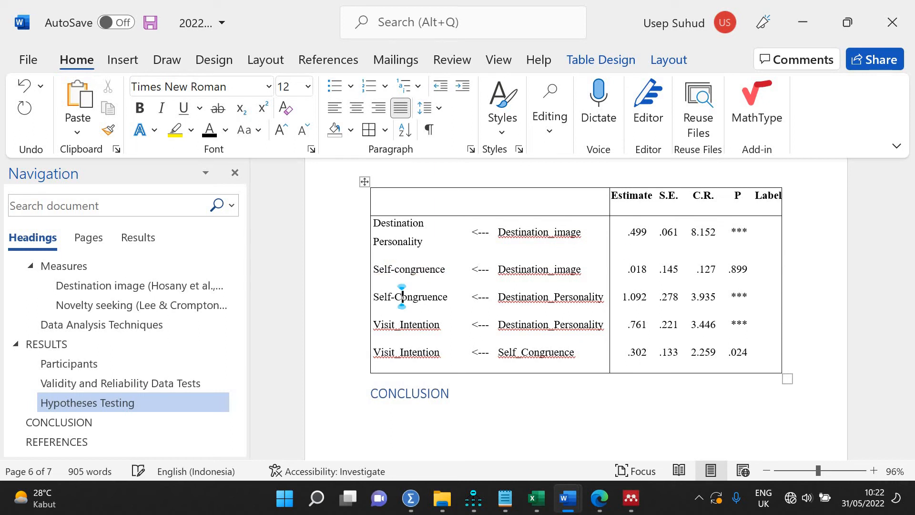
pyautogui.press('BackSpace')
pyautogui.write('c')
# Rename both Visit_Intention labels in the first column as Visit intention.
pyautogui.press('Down')
pyautogui.press('BackSpace')
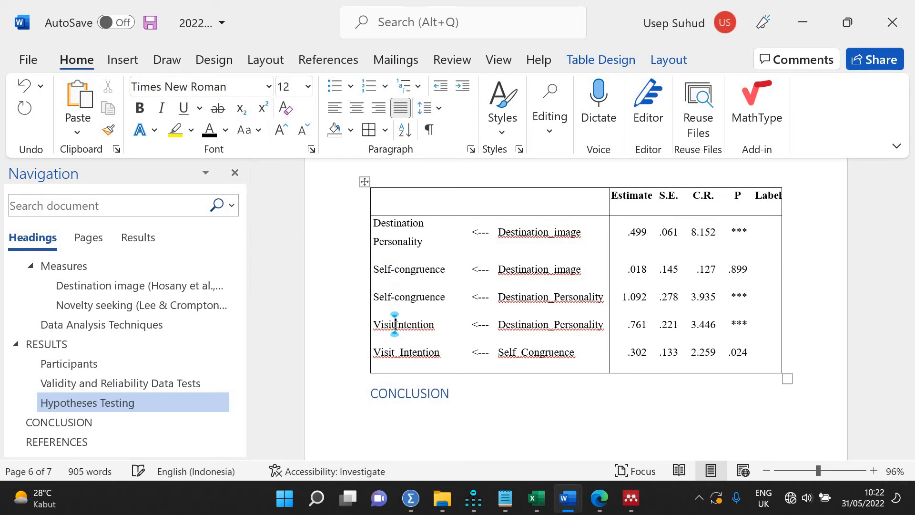
pyautogui.press('Delete')
pyautogui.press('Down')
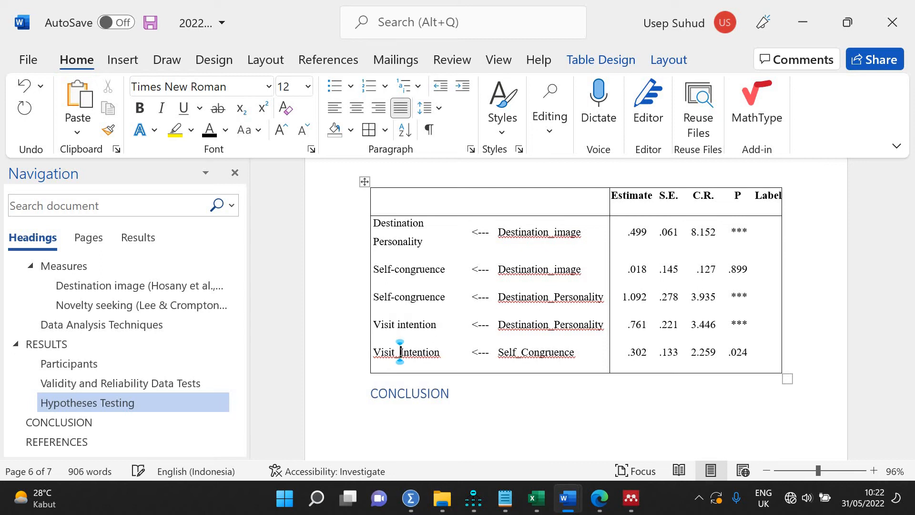
pyautogui.press('BackSpace')
pyautogui.press('Delete')
pyautogui.write('i')
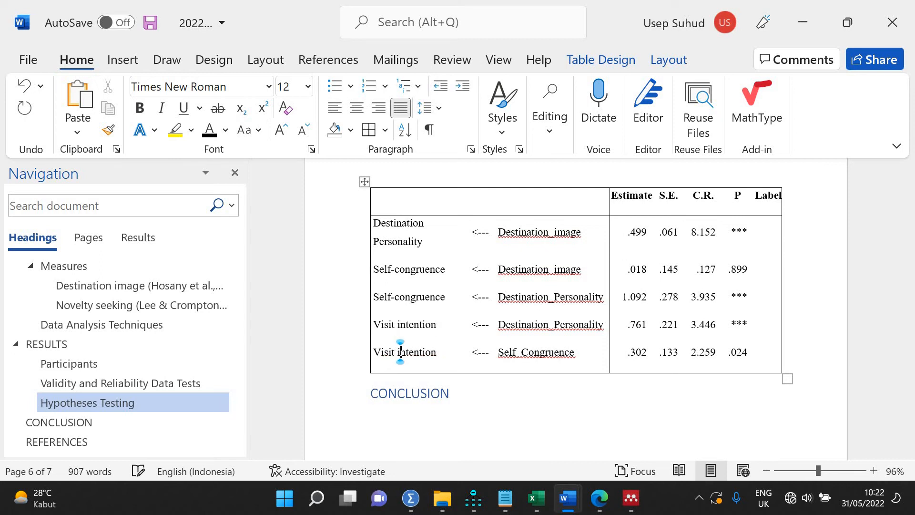
# Make the second word lowercase in the first row's label so that it reads Destination personality.
pyautogui.click(380, 241)
pyautogui.press('BackSpace')
pyautogui.write('p')
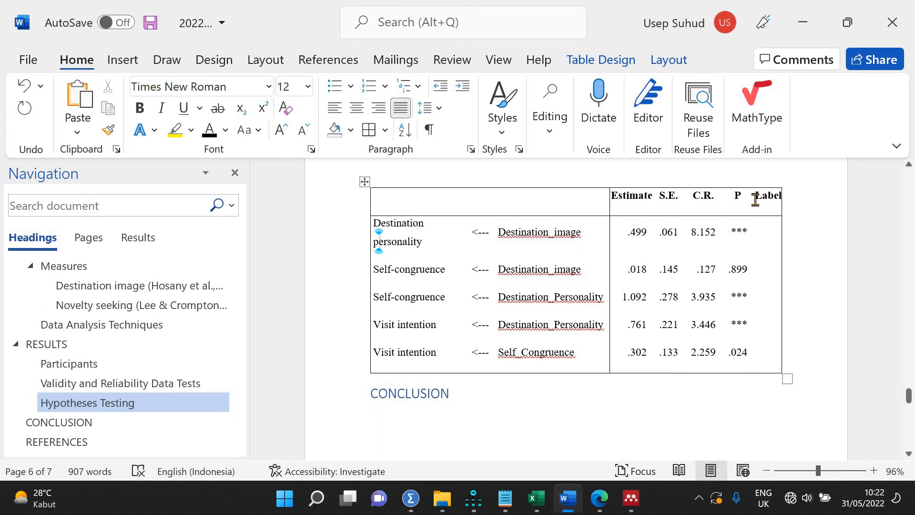
# Replace the Label column header of the regression table with Results.
pyautogui.doubleClick(800, 196)
pyautogui.press('Delete')
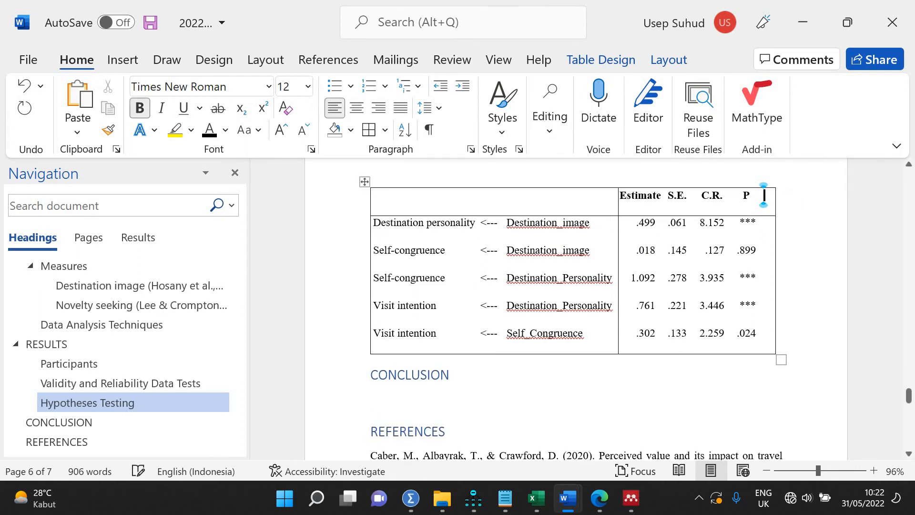
pyautogui.write('results')
# Enter Accepted in the Results column for the path from Destination image to Destination personality.
pyautogui.press('Down')
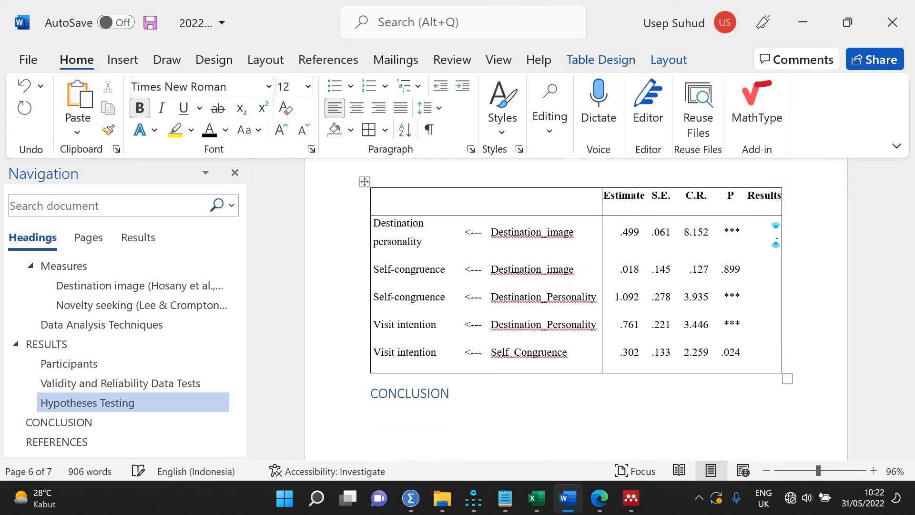
pyautogui.write('accepted')
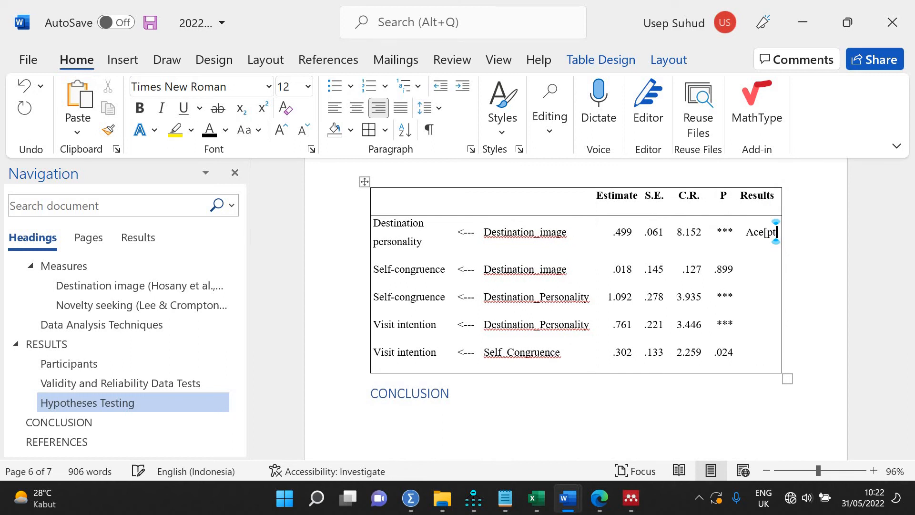
pyautogui.press('BackSpace')
pyautogui.press('BackSpace')
pyautogui.press('BackSpace')
pyautogui.press('BackSpace')
pyautogui.press('BackSpace')
pyautogui.write('[te')
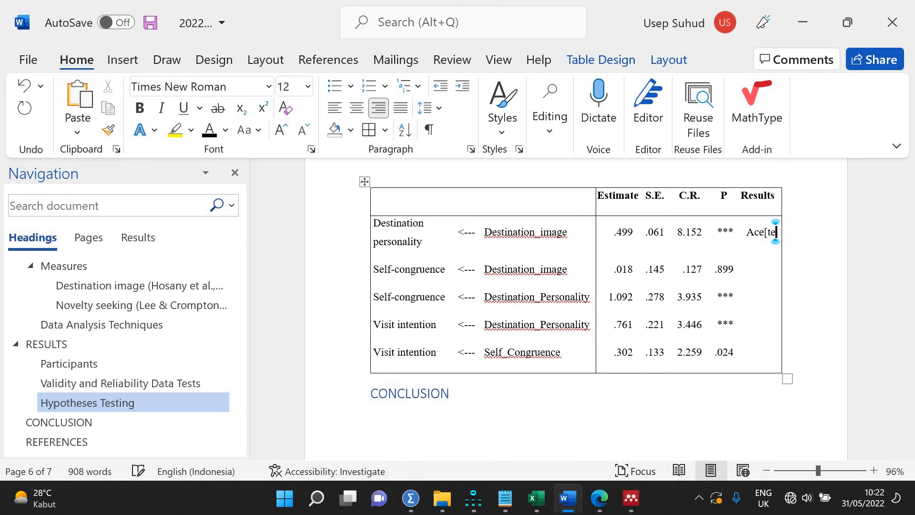
pyautogui.press('BackSpace')
pyautogui.press('BackSpace')
pyautogui.press('BackSpace')
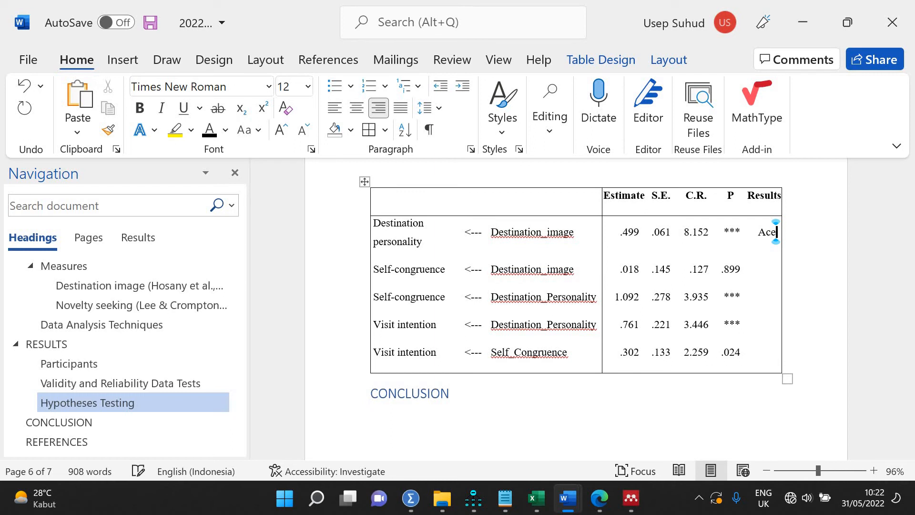
pyautogui.write('pted')
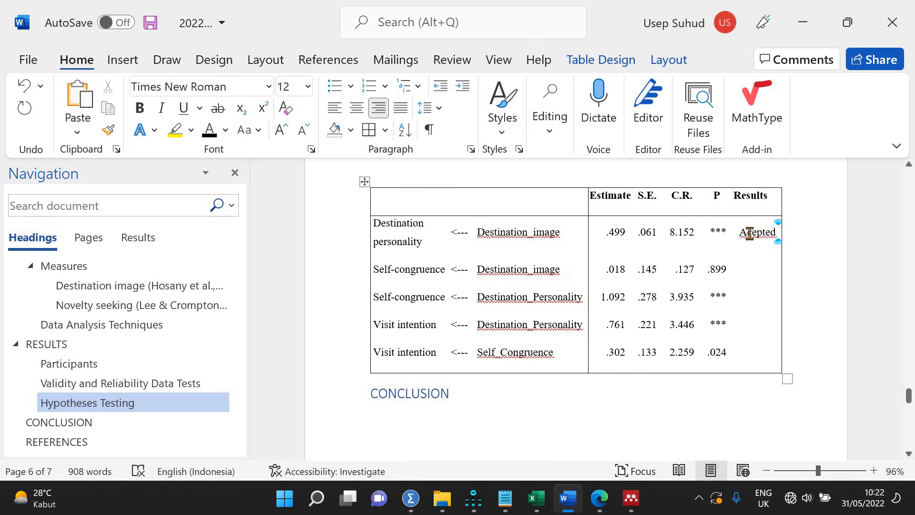
pyautogui.click(749, 233)
pyautogui.write('c')
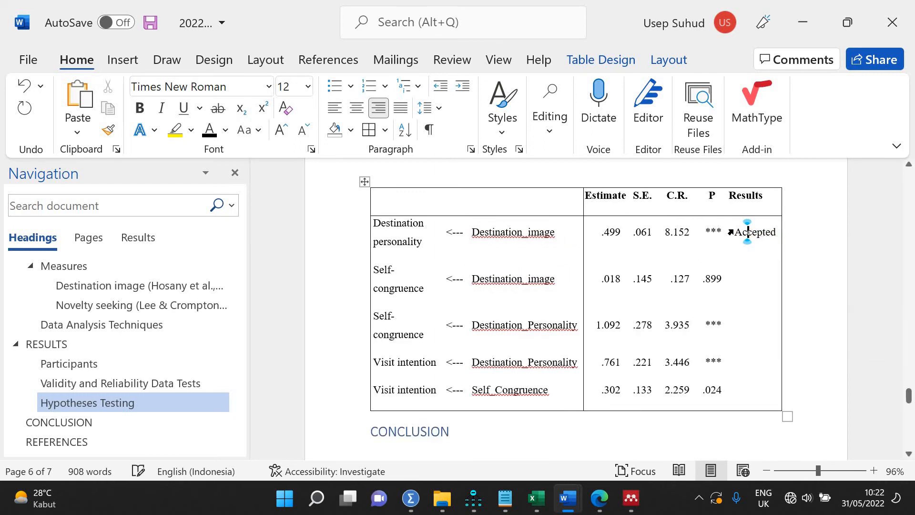
# Copy Accepted from the first data row into the Results cells of the four remaining rows.
pyautogui.doubleClick(748, 233)
pyautogui.hotkey('ctrl', 'c')
pyautogui.click(755, 286)
pyautogui.moveTo(758, 332); pyautogui.dragTo(758, 384)
pyautogui.hotkey('ctrl', 'v')
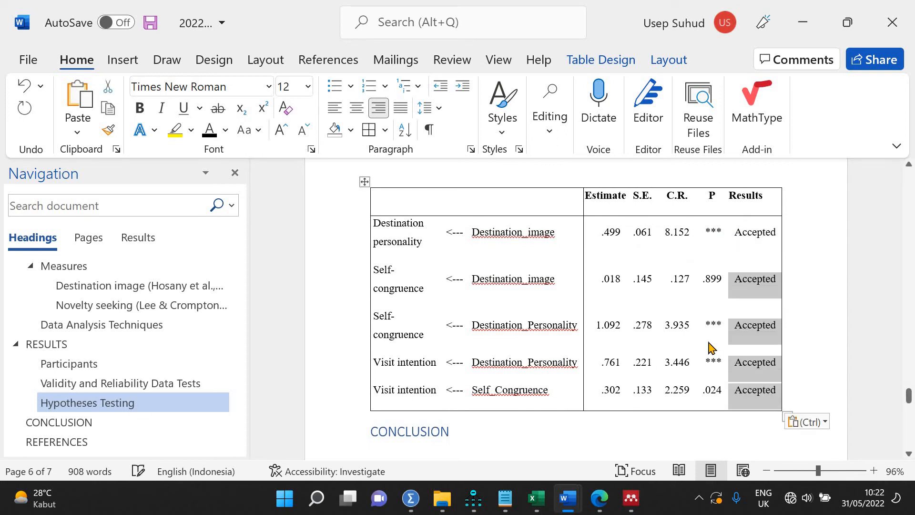
# Write the second row's C.R. value as 0.127 and replace its result with Rejected.
pyautogui.click(667, 280)
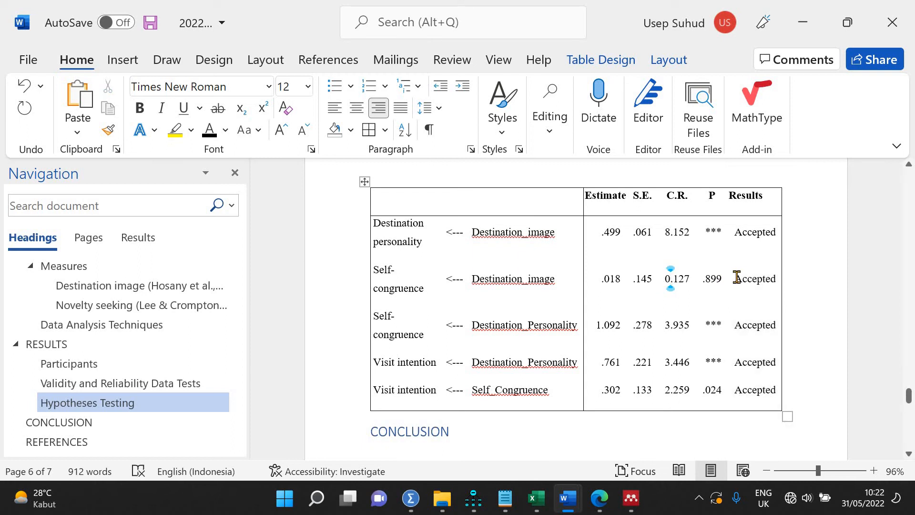
pyautogui.moveTo(795, 276); pyautogui.dragTo(734, 277)
pyautogui.write('re')
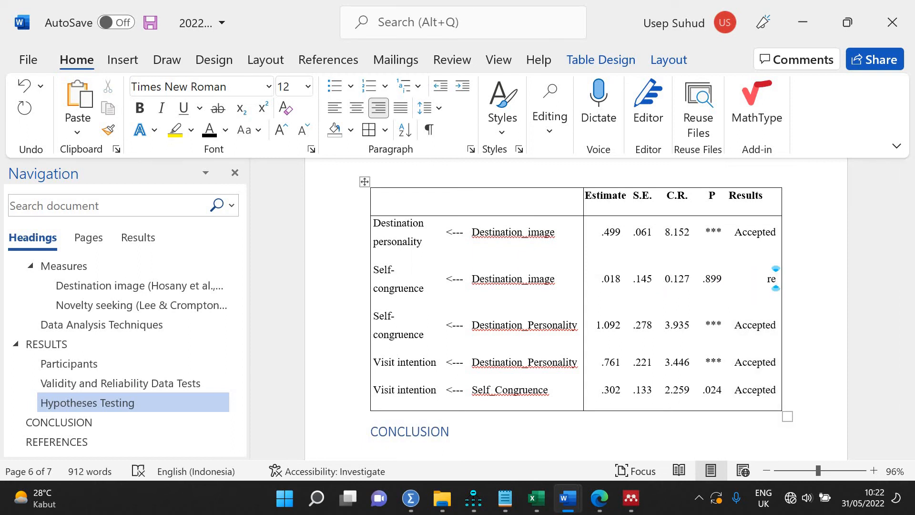
pyautogui.write('jected')
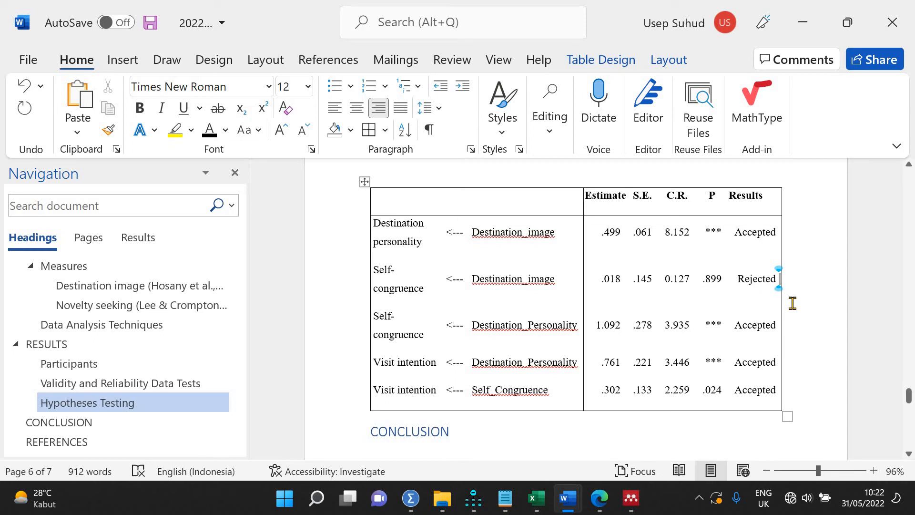
# Undo the Rejected entry and the leading zero added to the second row's C.R. value.
pyautogui.hotkey('ctrl', 'z')
pyautogui.hotkey('ctrl', 'z')
pyautogui.hotkey('ctrl', 'z')
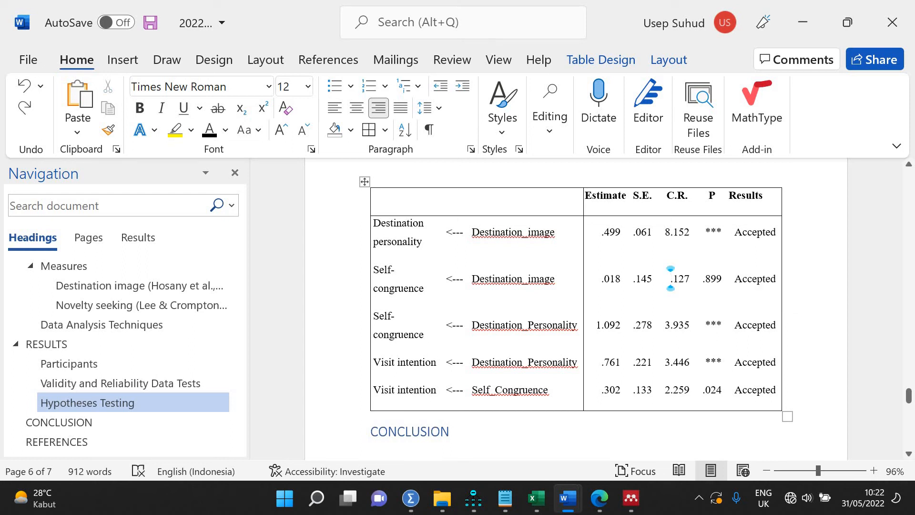
# Add leading zeros to the second row's C.R. and P values, making them 0.127 and 0.899.
pyautogui.write('0')
pyautogui.click(700, 284)
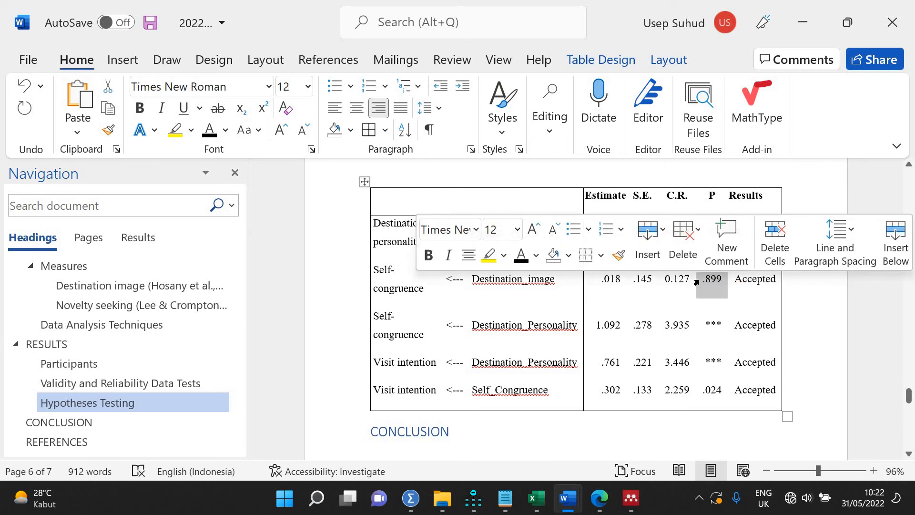
pyautogui.press('Right')
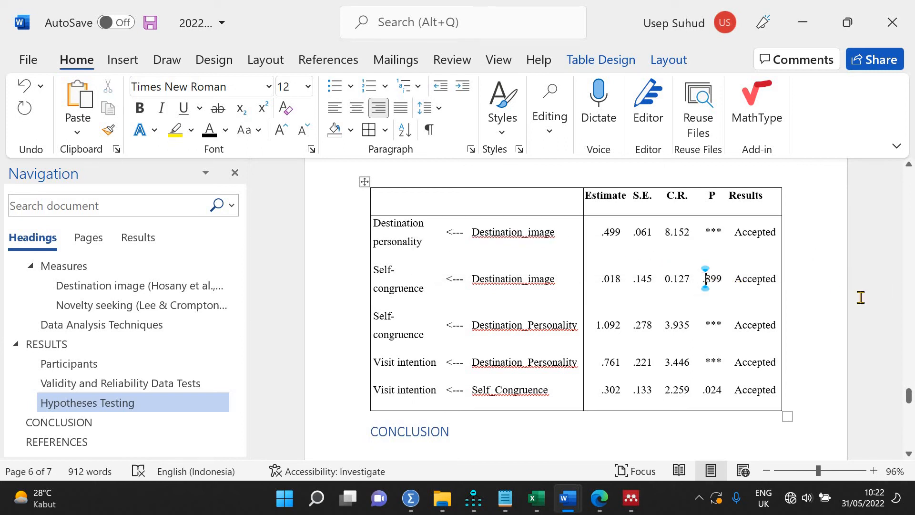
pyautogui.write('0')
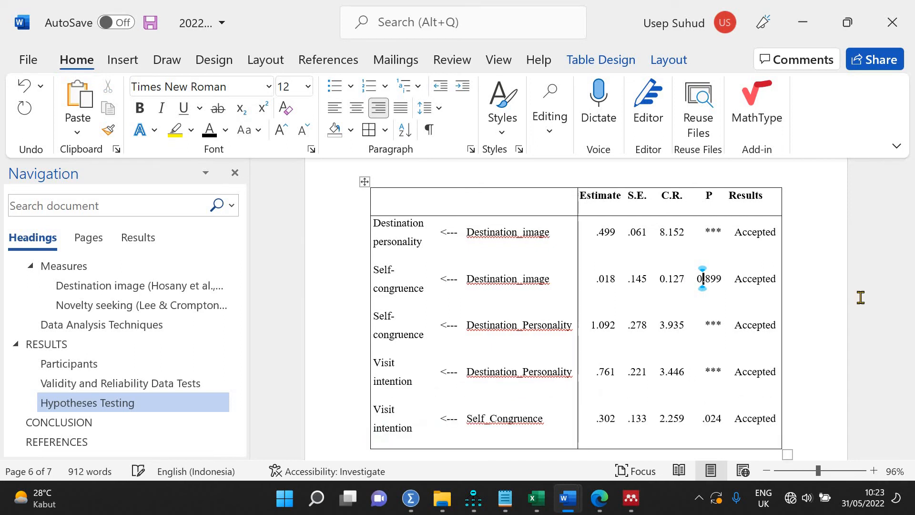
# Replace Accepted with Rejected in the Results cell of the path from Destination image to Self-congruence.
pyautogui.press('Right')
pyautogui.press('Right')
pyautogui.press('Right')
pyautogui.press('Right')
pyautogui.press('Right')
pyautogui.write('Reje')
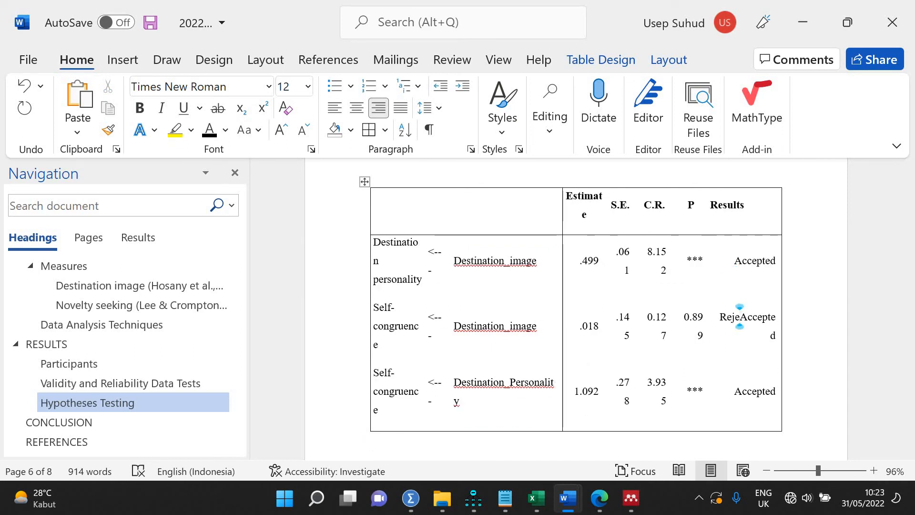
pyautogui.write('cted')
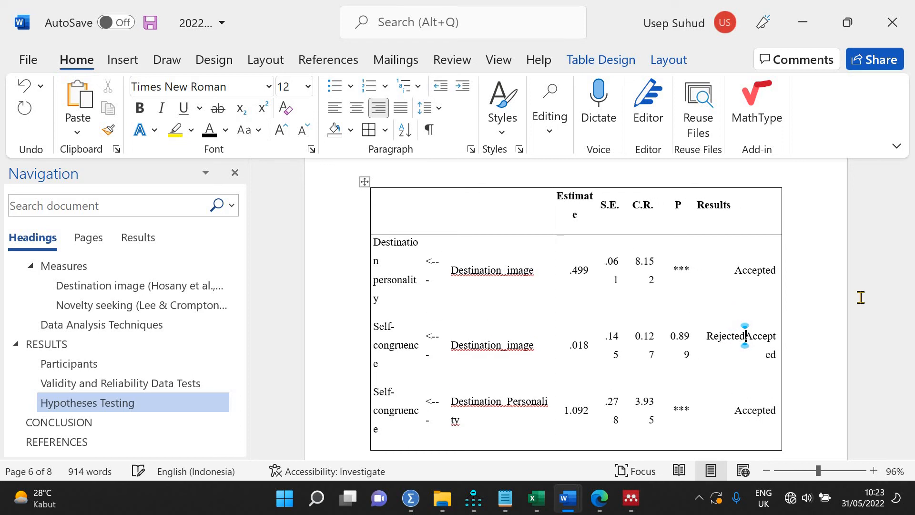
pyautogui.press('Delete')
pyautogui.press('Delete')
pyautogui.press('Delete')
pyautogui.press('Delete')
pyautogui.press('Delete')
pyautogui.press('Delete')
pyautogui.press('Delete')
pyautogui.press('Delete')
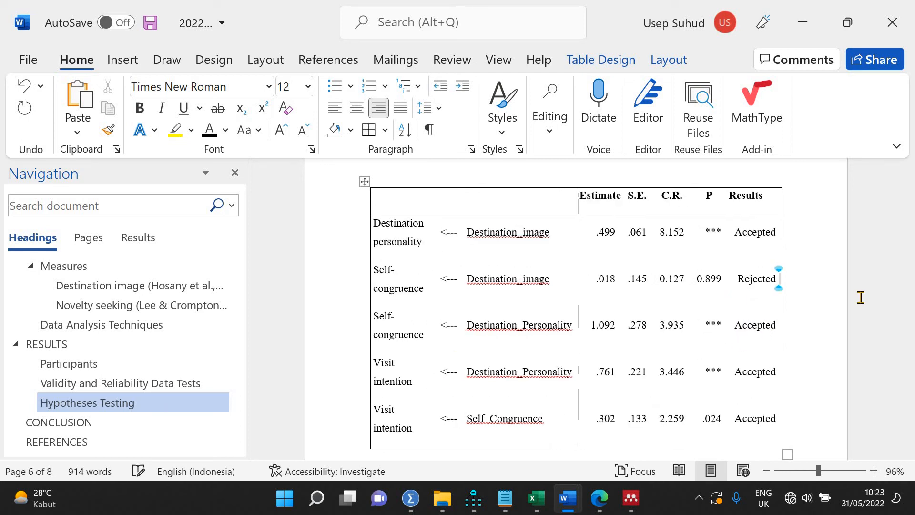
# Rewrite the labels after the arrows in the first four rows as Destination image and Destination personality, without underscores.
pyautogui.click(518, 231)
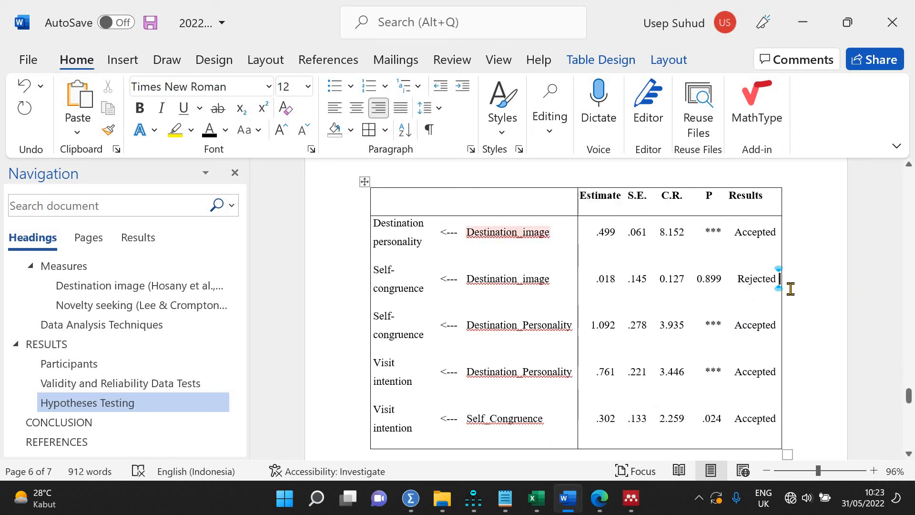
pyautogui.click(523, 295)
pyautogui.click(523, 278)
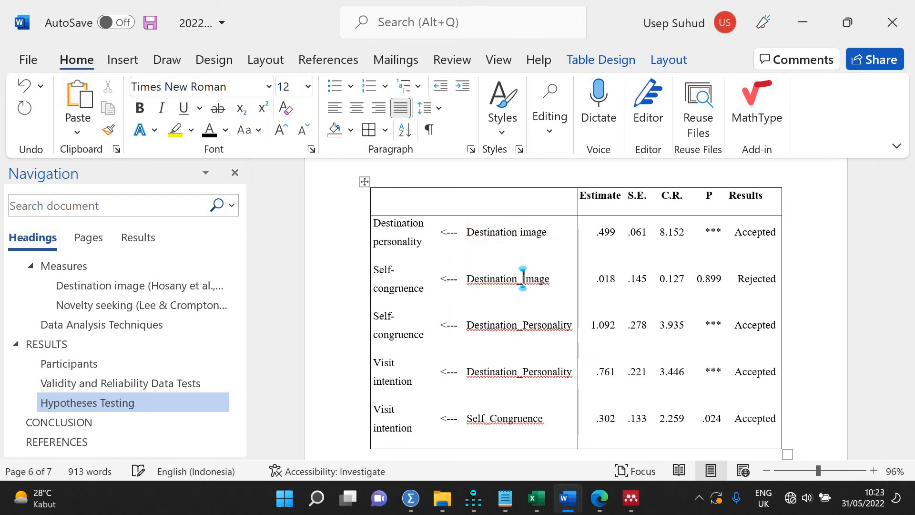
pyautogui.press('BackSpace')
pyautogui.click(520, 325)
pyautogui.press('BackSpace')
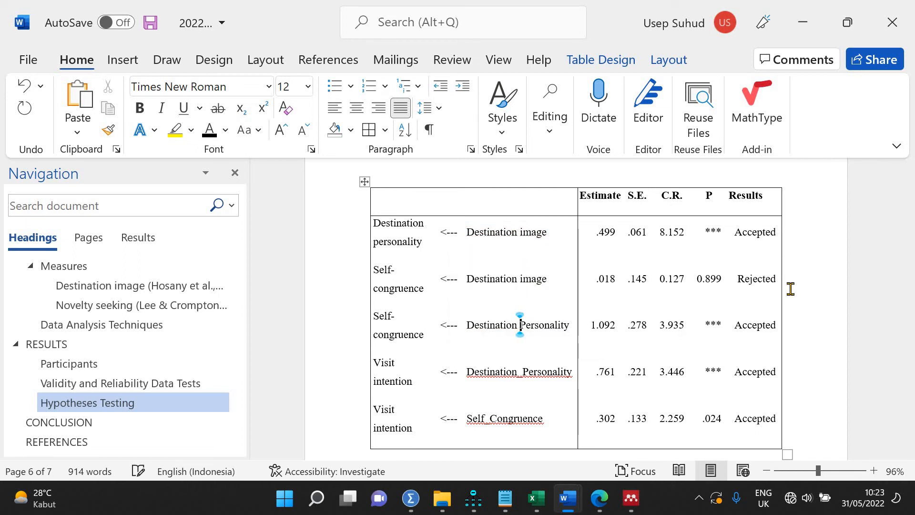
pyautogui.click(520, 372)
pyautogui.press('BackSpace')
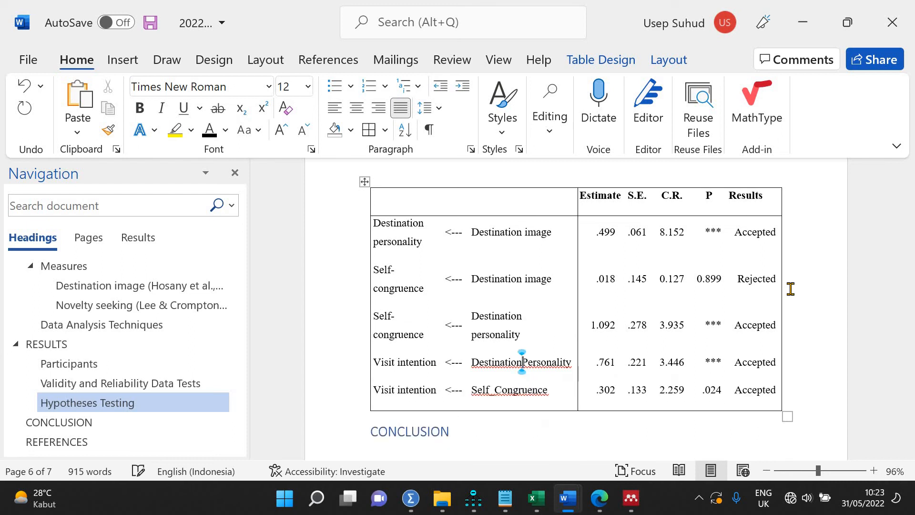
# Rename the Self_Congruence label after the arrow in the last row as Self-congruence.
pyautogui.click(498, 390)
pyautogui.press('BackSpace')
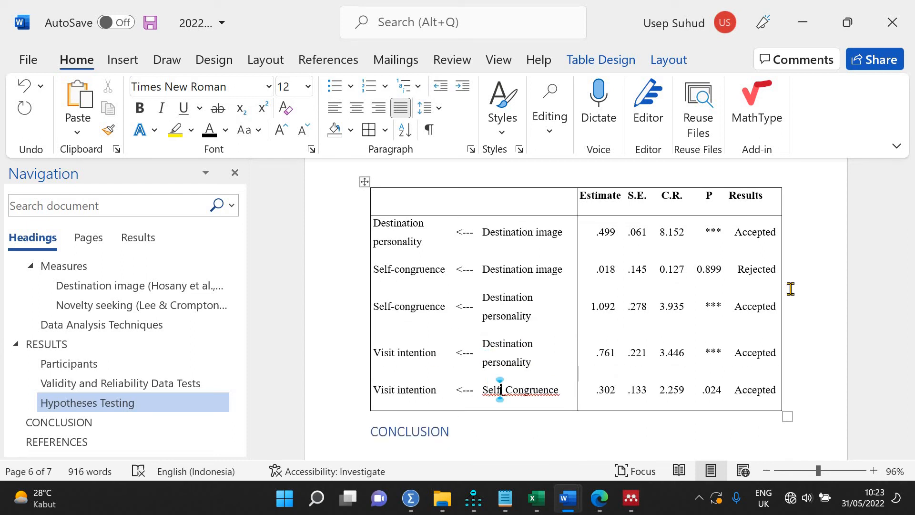
pyautogui.press('BackSpace')
pyautogui.write('-')
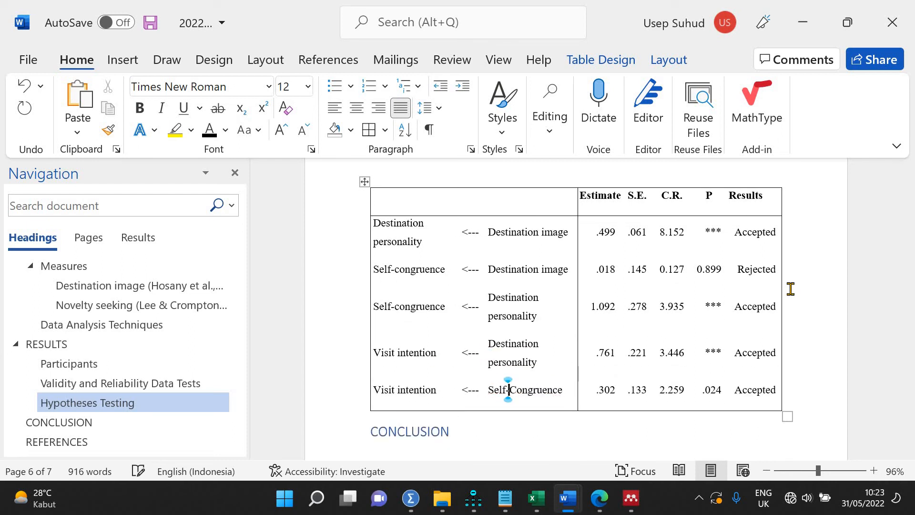
pyautogui.press('Delete')
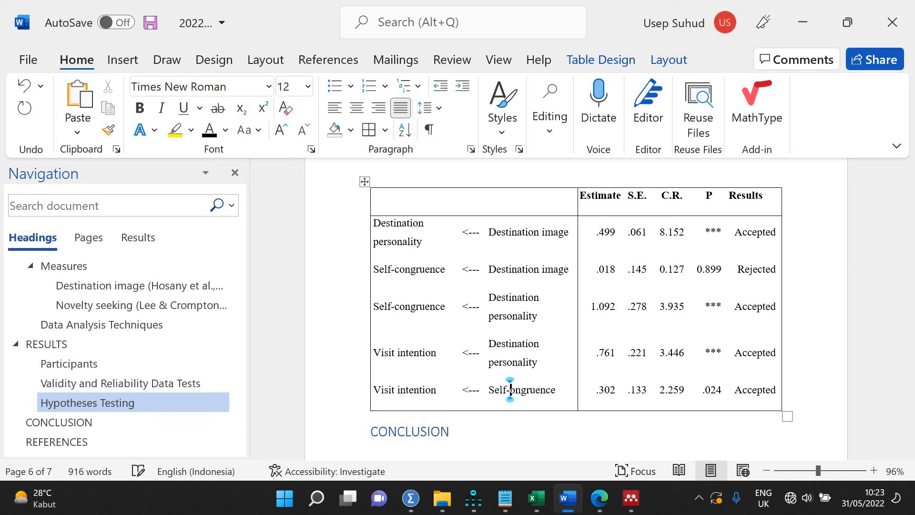
pyautogui.write('c')
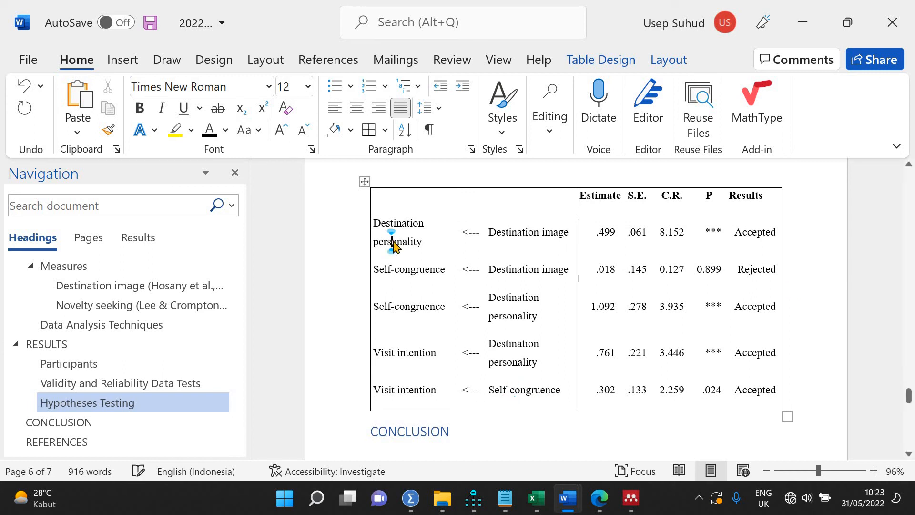
# Insert a new first column in the regression table and give it the heading Hypotheses.
pyautogui.rightClick(393, 241)
pyautogui.moveTo(505, 300)
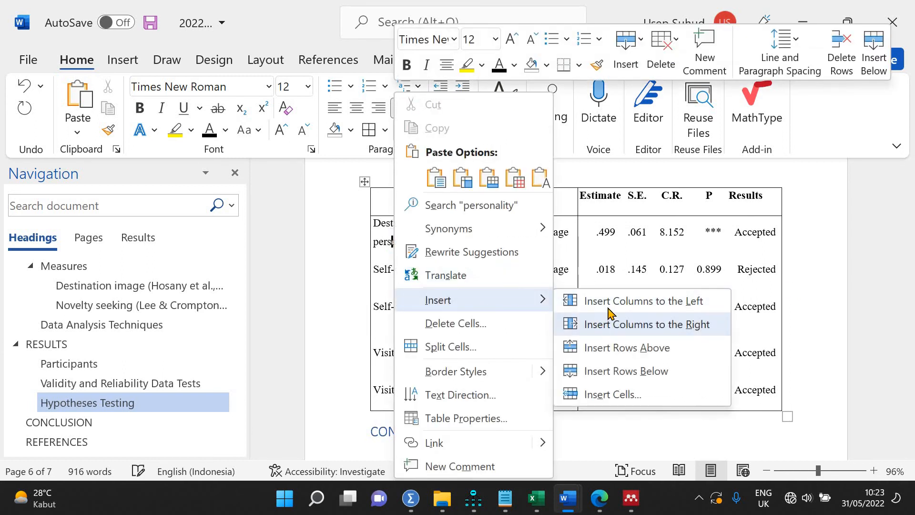
pyautogui.click(376, 243)
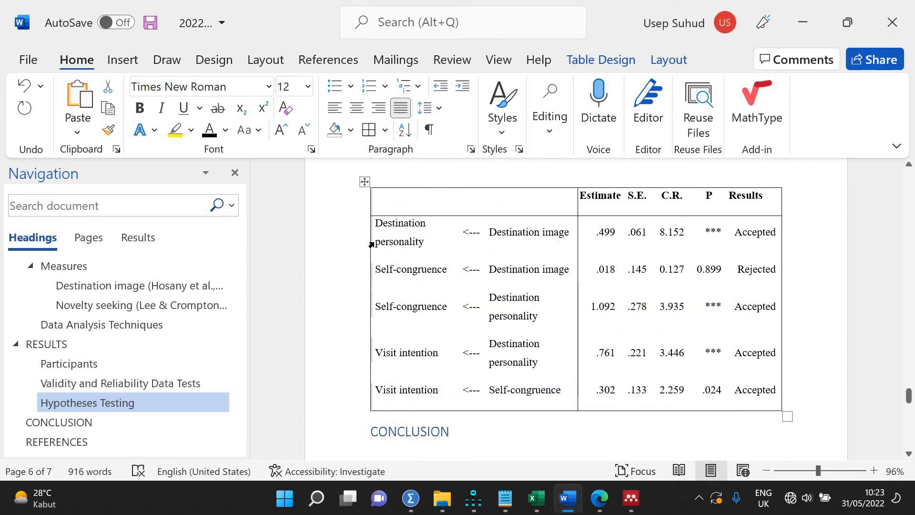
pyautogui.moveTo(397, 242); pyautogui.dragTo(403, 242)
pyautogui.click(402, 241)
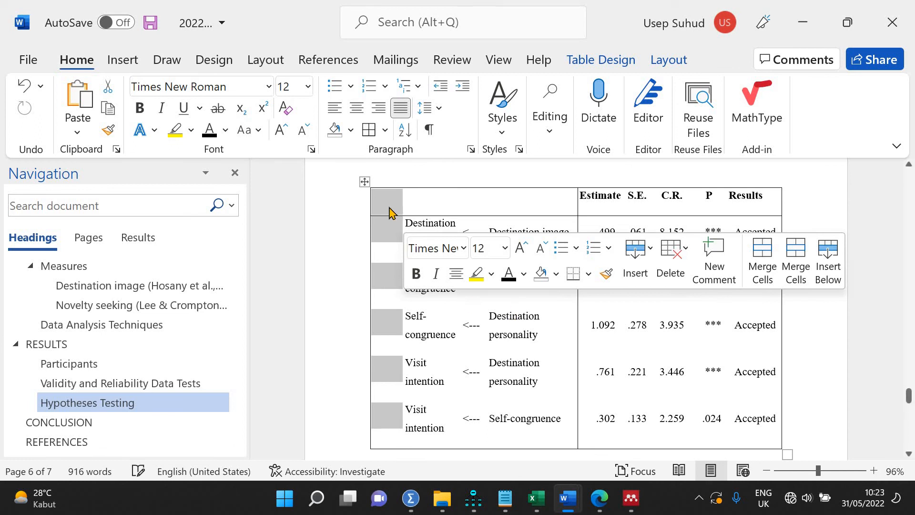
pyautogui.click(375, 196)
pyautogui.write('hy')
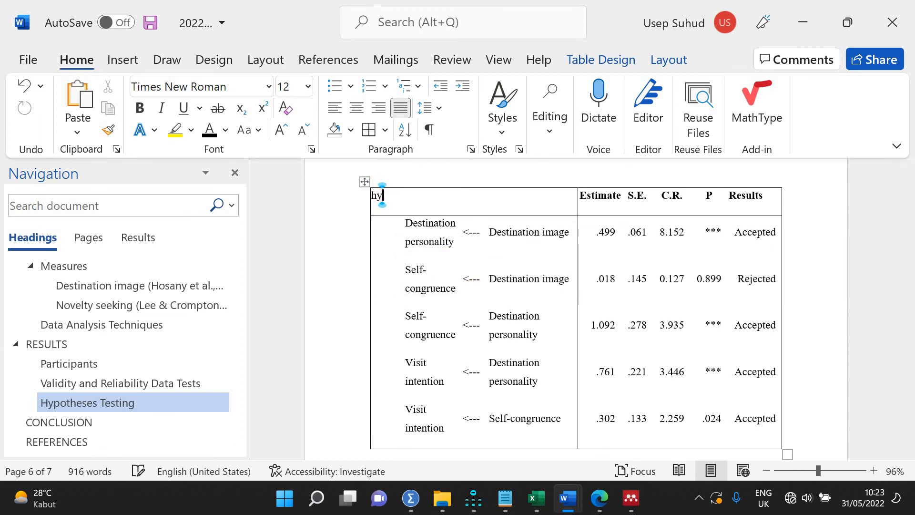
pyautogui.write('potheses')
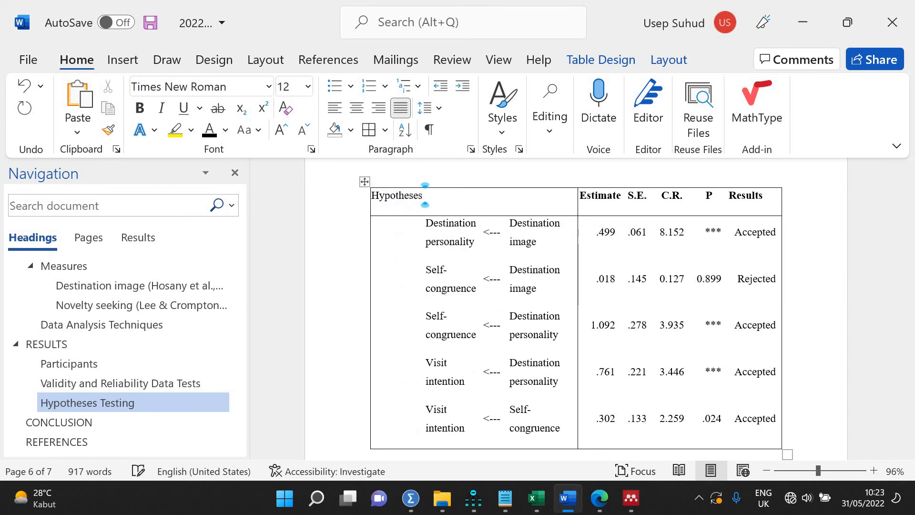
# Apply all borders to the entire regression table.
pyautogui.click(426, 223)
pyautogui.click(372, 222)
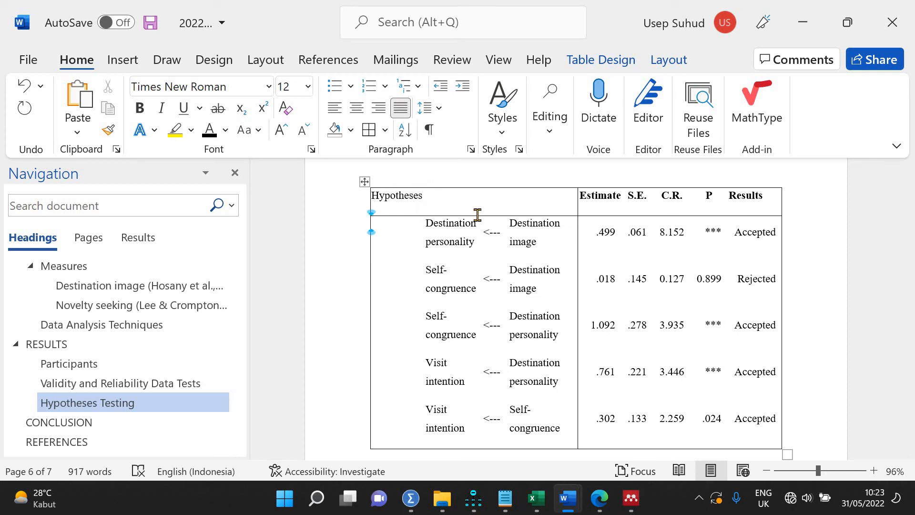
pyautogui.press('Right')
pyautogui.click(364, 181)
pyautogui.click(368, 130)
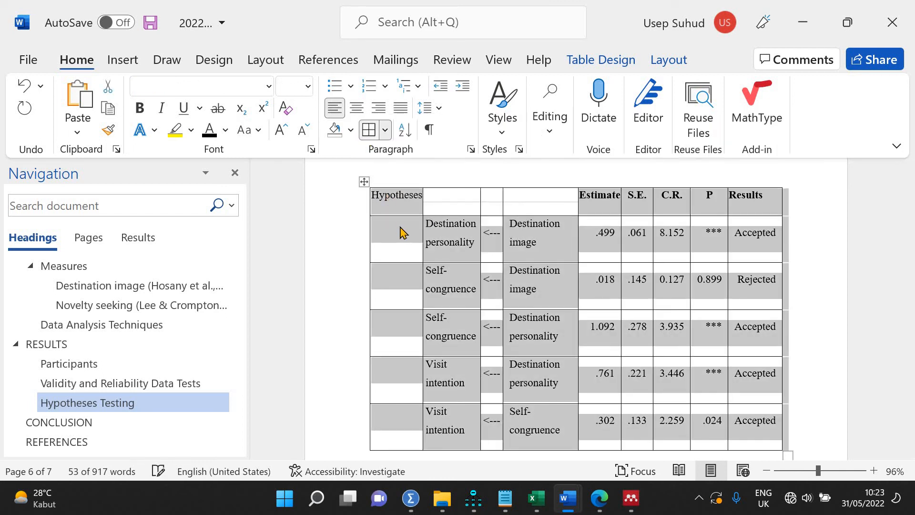
# Enter H in the Hypotheses column for each of the five path rows.
pyautogui.click(373, 222)
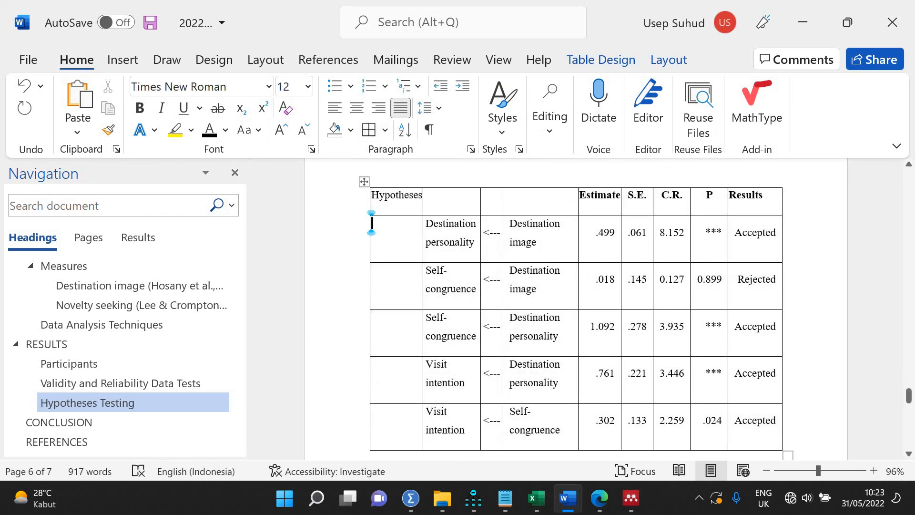
pyautogui.write('H')
pyautogui.click(373, 270)
pyautogui.write('h')
pyautogui.press('Down')
pyautogui.write('H')
pyautogui.press('Down')
pyautogui.write('H')
pyautogui.press('Down')
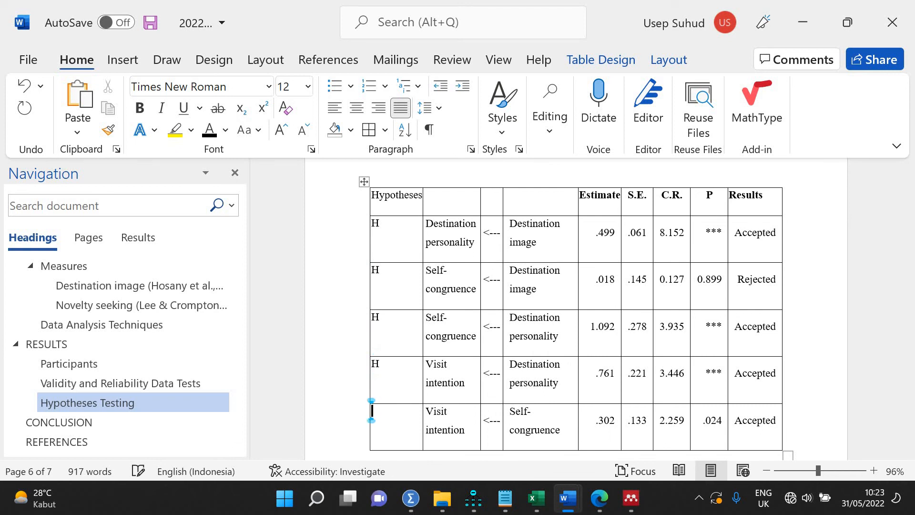
pyautogui.write('H')
pyautogui.press('Down')
pyautogui.press('Up')
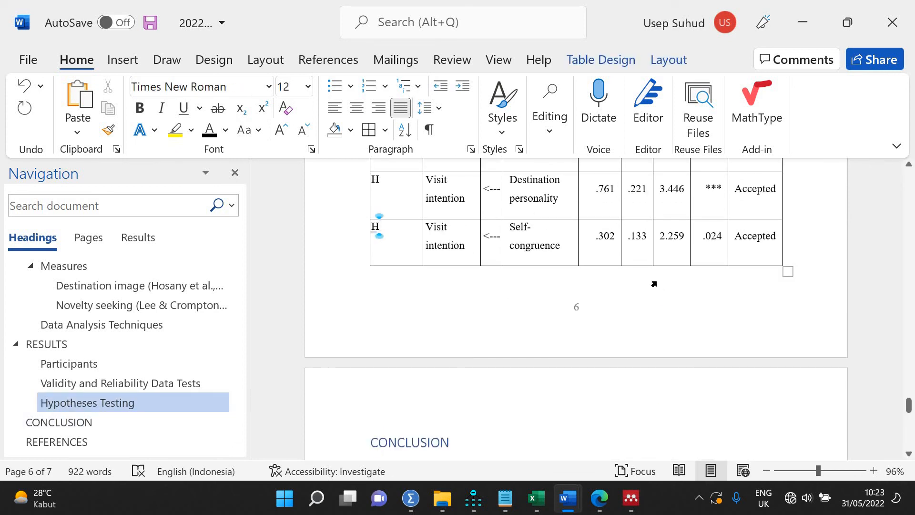
# Delete the entire Estimate and S.E. columns from the regression table.
pyautogui.scroll(5, 639, 293)
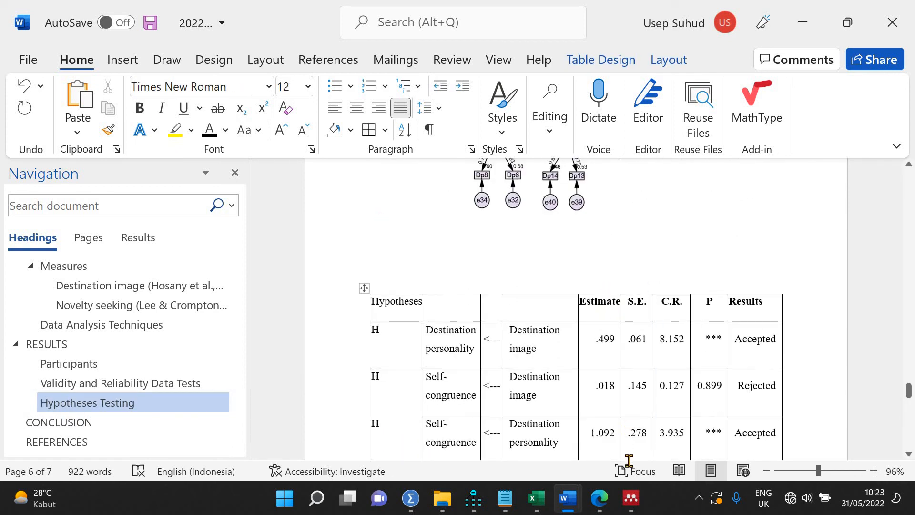
pyautogui.moveTo(621, 458); pyautogui.dragTo(629, 409)
pyautogui.scroll(-2, 629, 410)
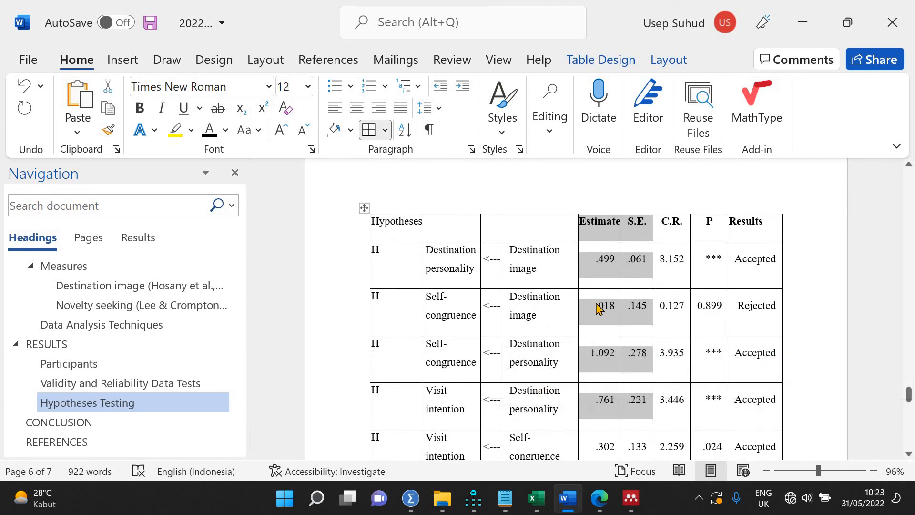
pyautogui.rightClick(601, 308)
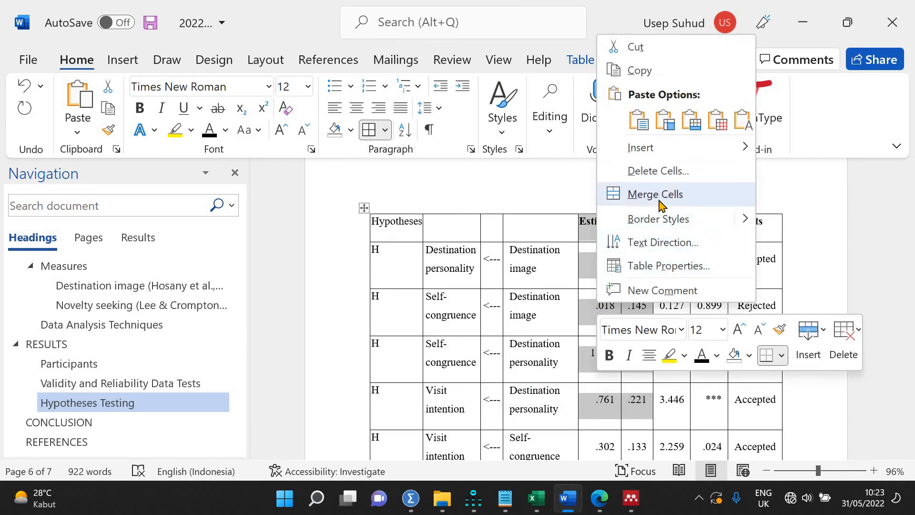
pyautogui.click(665, 177)
pyautogui.hotkey('alt', 'c')
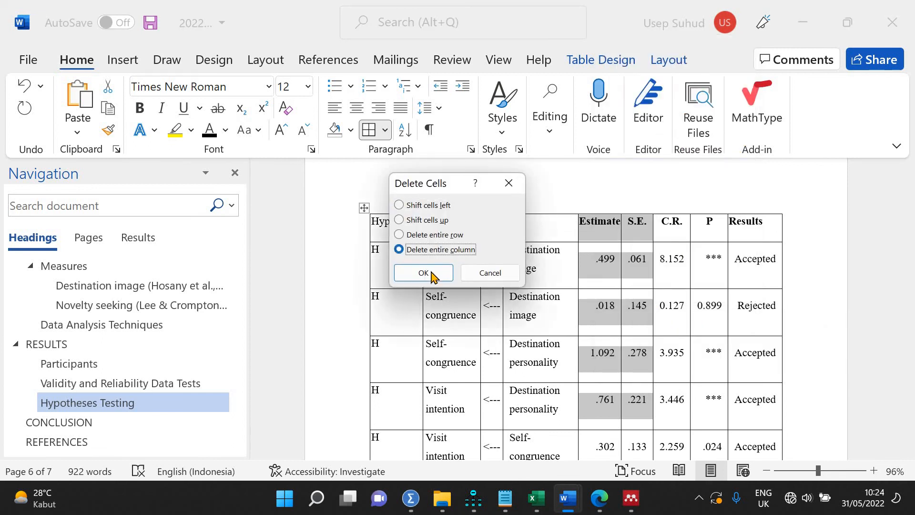
pyautogui.click(432, 272)
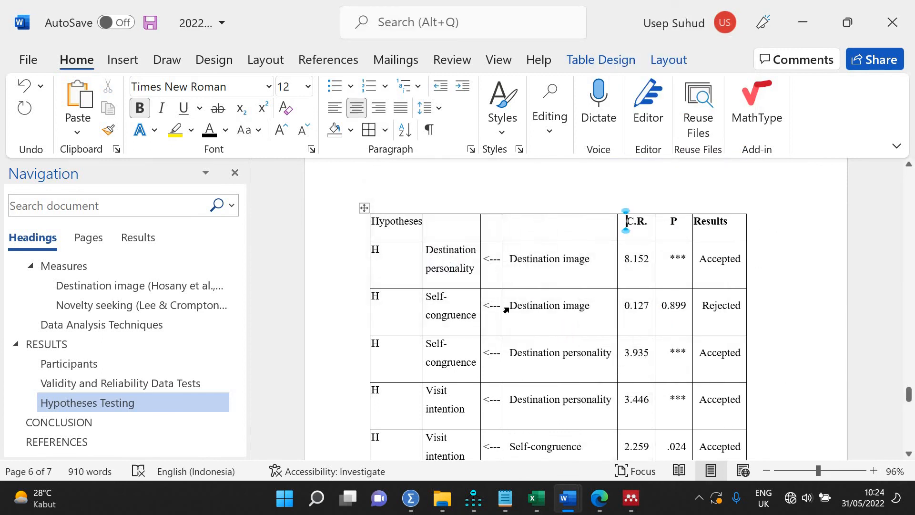
# AutoFit the regression table to the window width.
pyautogui.scroll(-5, 515, 329)
pyautogui.scroll(5, 515, 329)
pyautogui.rightClick(366, 210)
pyautogui.moveTo(482, 372)
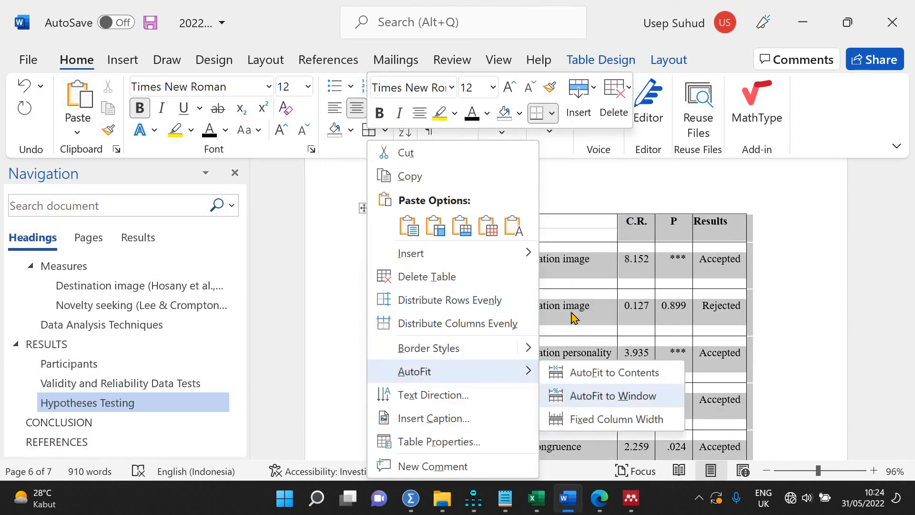
pyautogui.press('Return')
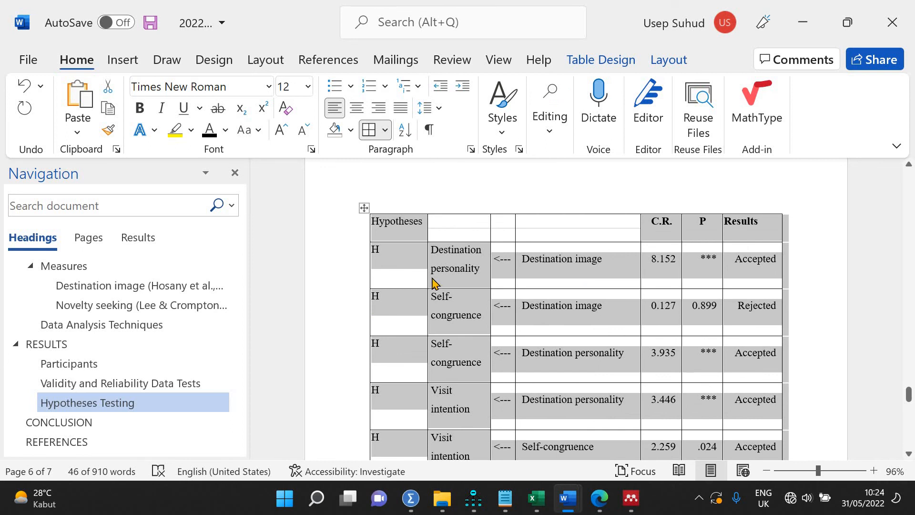
# Center the contents of the Hypotheses column.
pyautogui.click(394, 220)
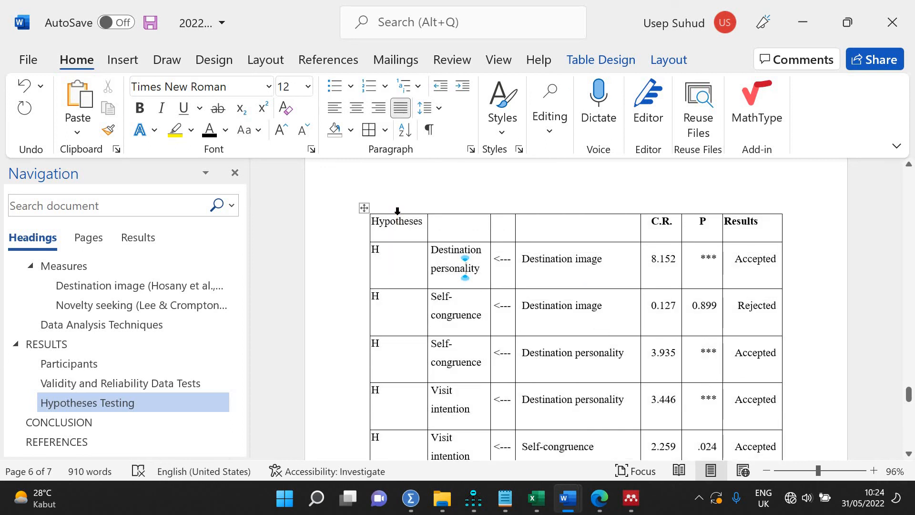
pyautogui.click(391, 204)
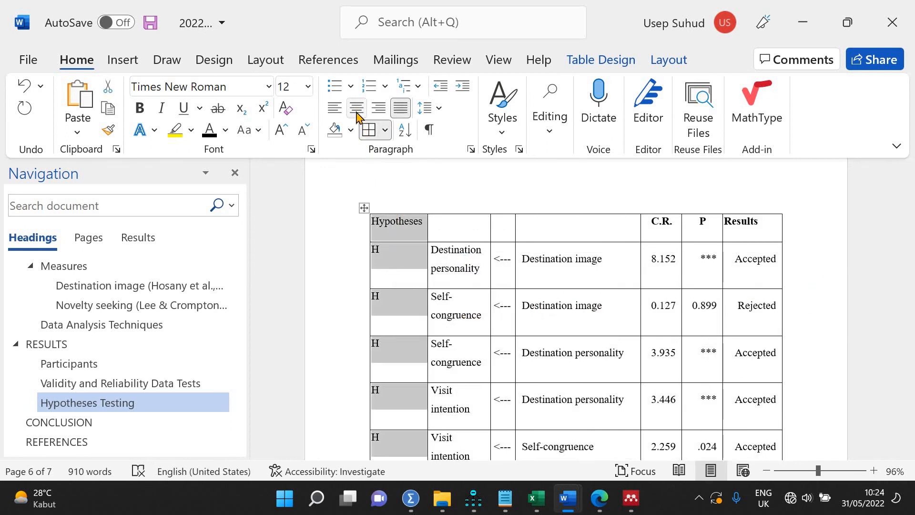
pyautogui.click(357, 108)
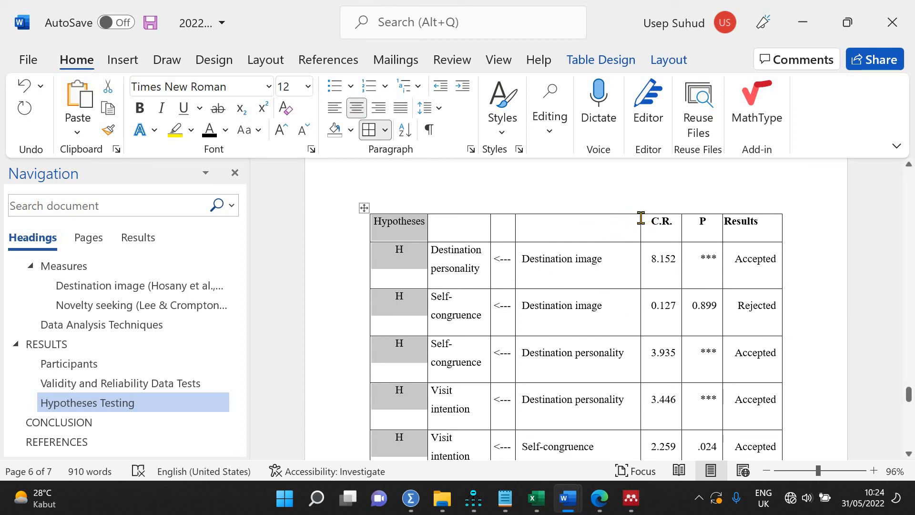
# Insert an empty column before C.R. and move the variable labels from before the arrows into it.
pyautogui.click(641, 220)
pyautogui.click(640, 209)
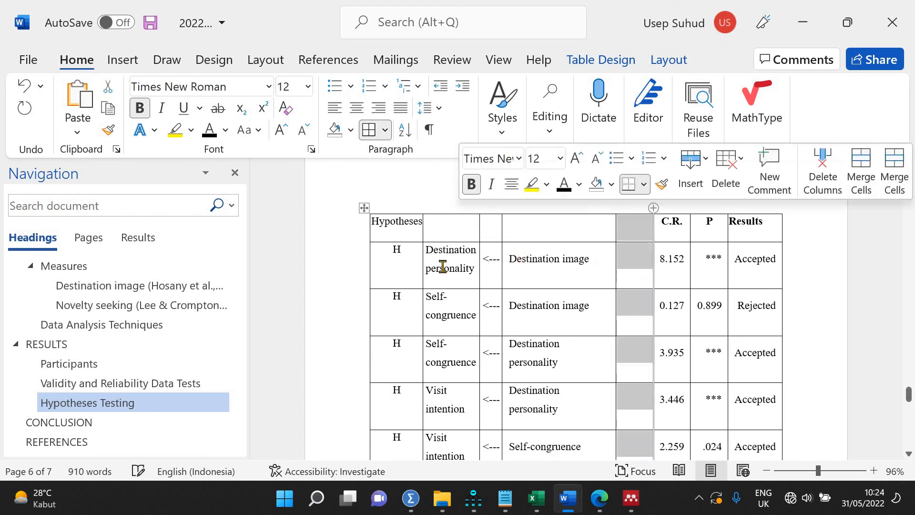
pyautogui.moveTo(453, 251)
pyautogui.mouseDown()
pyautogui.moveTo(469, 347)
pyautogui.moveTo(455, 260)
pyautogui.mouseUp()
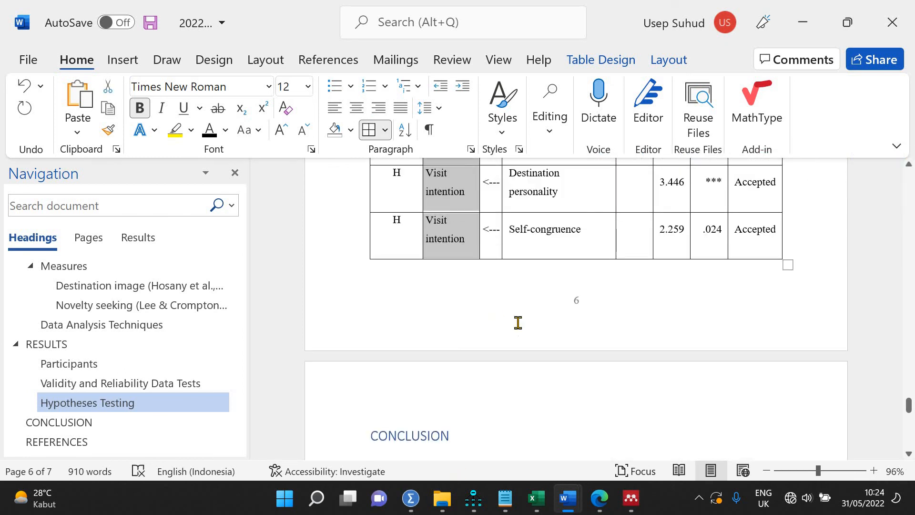
pyautogui.scroll(5, 517, 321)
pyautogui.moveTo(449, 327); pyautogui.dragTo(626, 328)
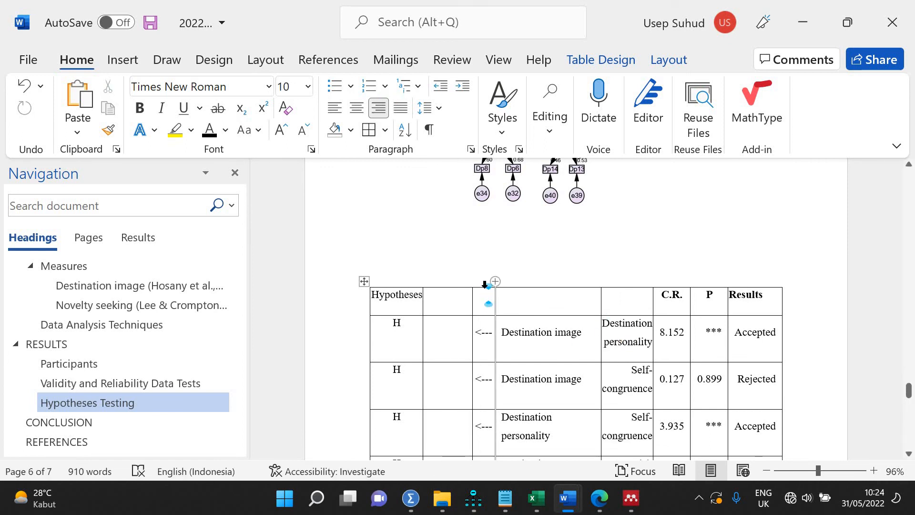
# Delete the column holding the left-pointing <--- arrows.
pyautogui.click(484, 286)
pyautogui.rightClick(485, 294)
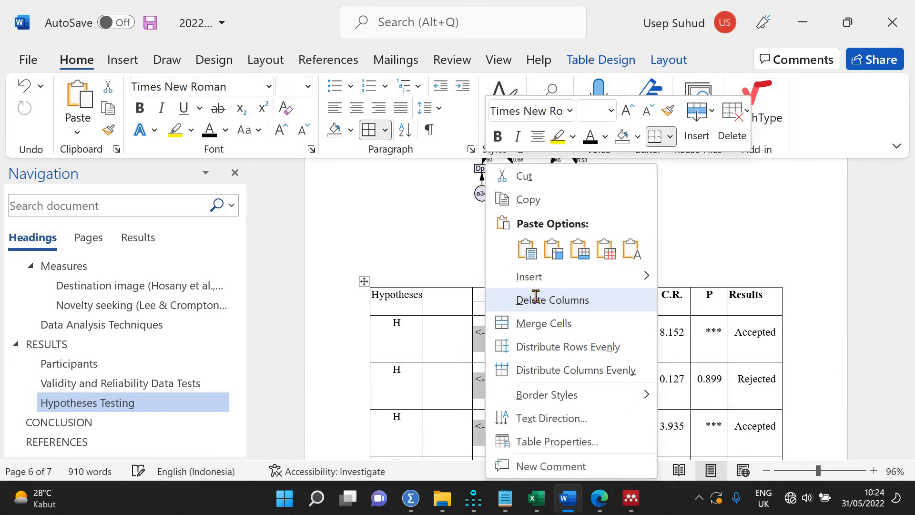
pyautogui.click(534, 299)
# Move the predictor labels into the empty column beside Hypotheses and widen that column so Destination image fits on one line.
pyautogui.moveTo(512, 456); pyautogui.dragTo(527, 412)
pyautogui.scroll(5, 509, 449)
pyautogui.scroll(-5, 508, 449)
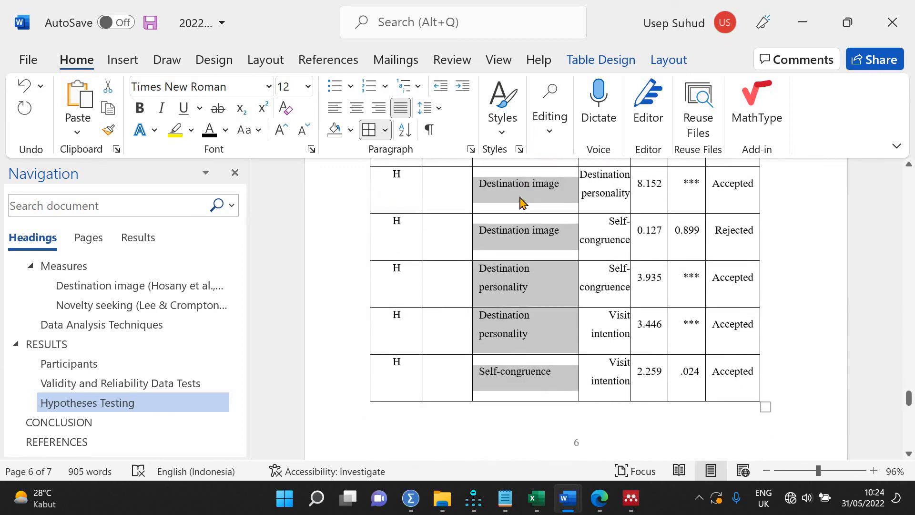
pyautogui.moveTo(479, 198); pyautogui.dragTo(443, 188)
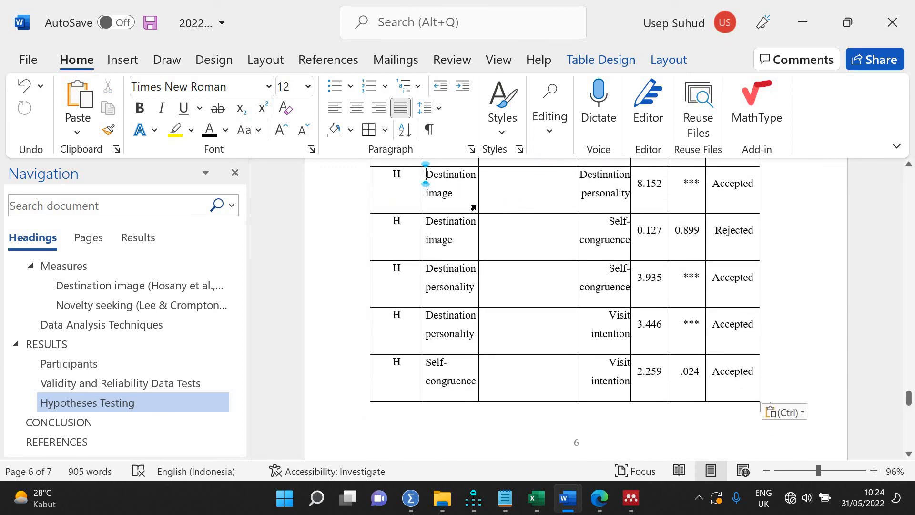
pyautogui.click(475, 205)
pyautogui.moveTo(489, 209); pyautogui.dragTo(519, 210)
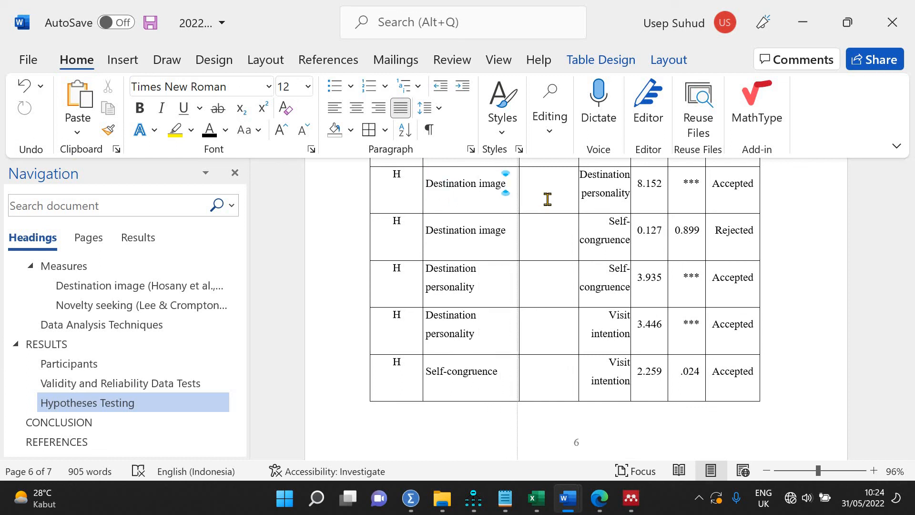
# Insert a right arrow symbol (→) between Destination image and Destination personality in the first path row.
pyautogui.click(525, 184)
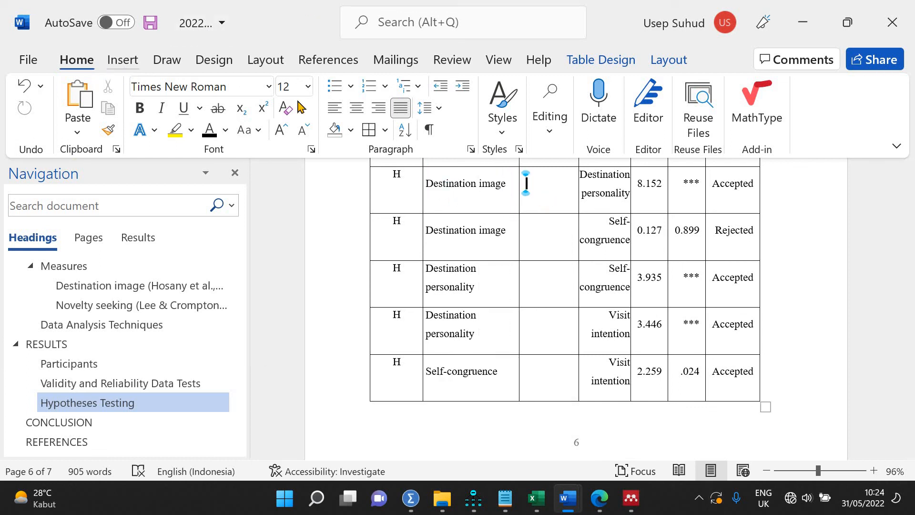
pyautogui.click(122, 61)
pyautogui.click(736, 117)
pyautogui.click(783, 182)
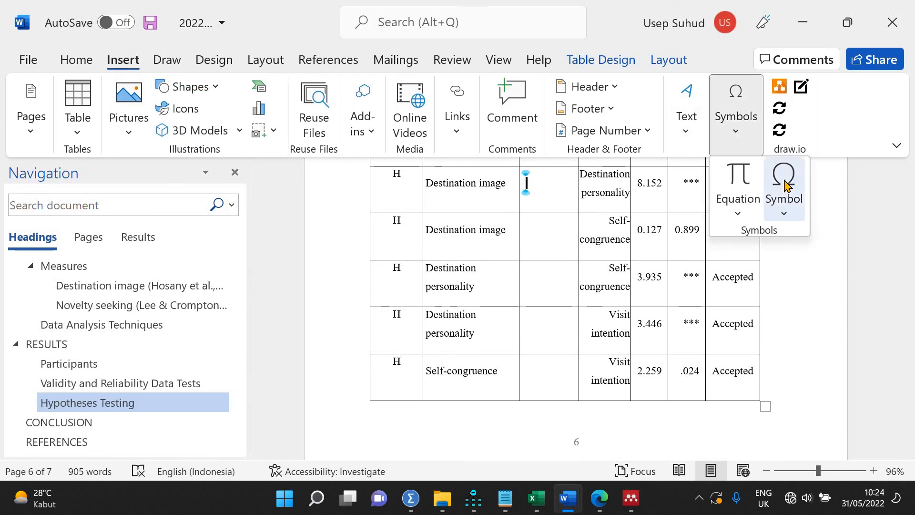
pyautogui.press('Return')
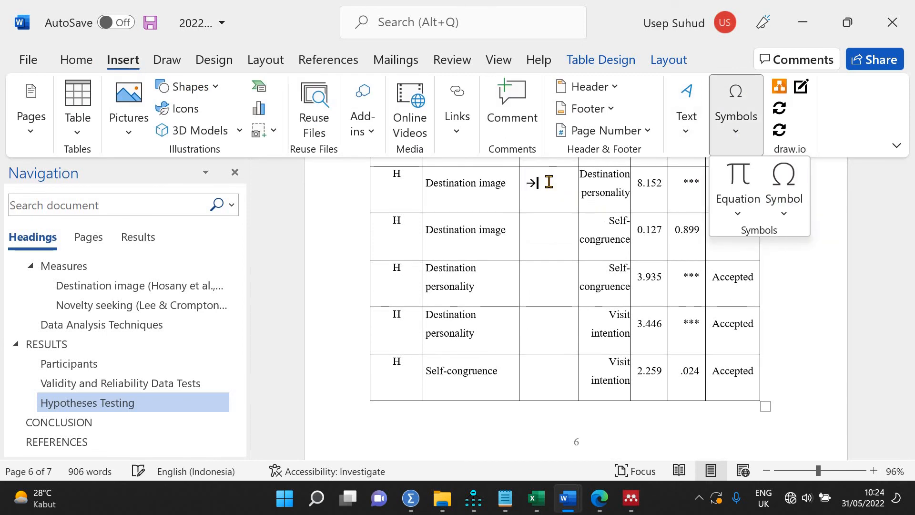
# Copy the right arrow into the other four path rows and narrow the arrow column.
pyautogui.doubleClick(530, 184)
pyautogui.hotkey('ctrl', 'c')
pyautogui.moveTo(550, 227); pyautogui.dragTo(549, 369)
pyautogui.hotkey('ctrl', 'v')
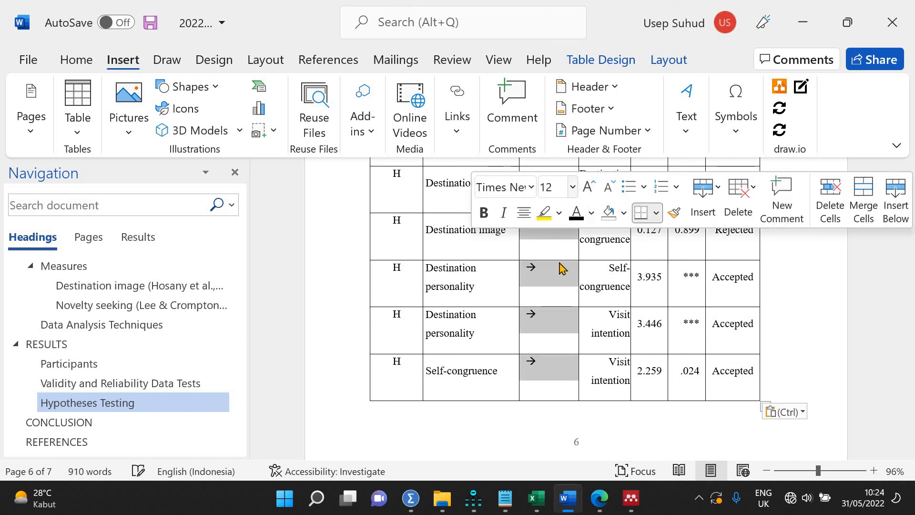
pyautogui.click(536, 267)
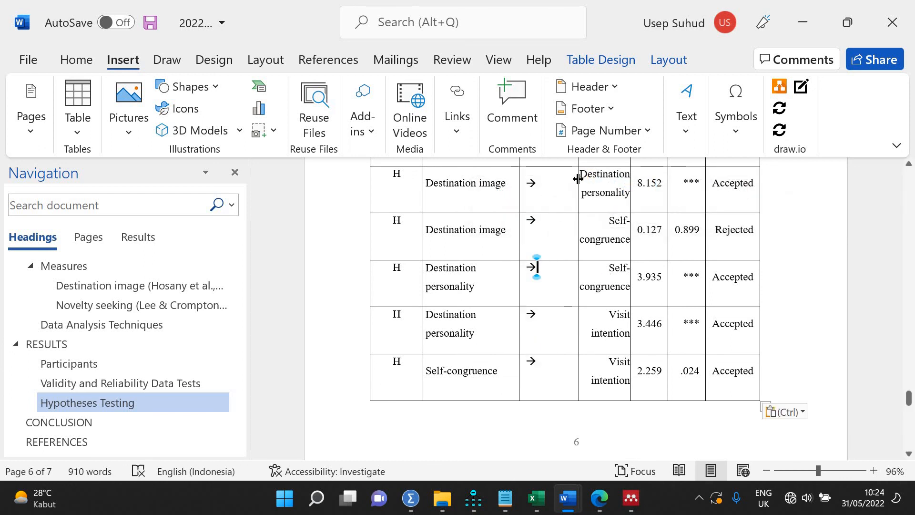
pyautogui.moveTo(577, 178); pyautogui.dragTo(552, 180)
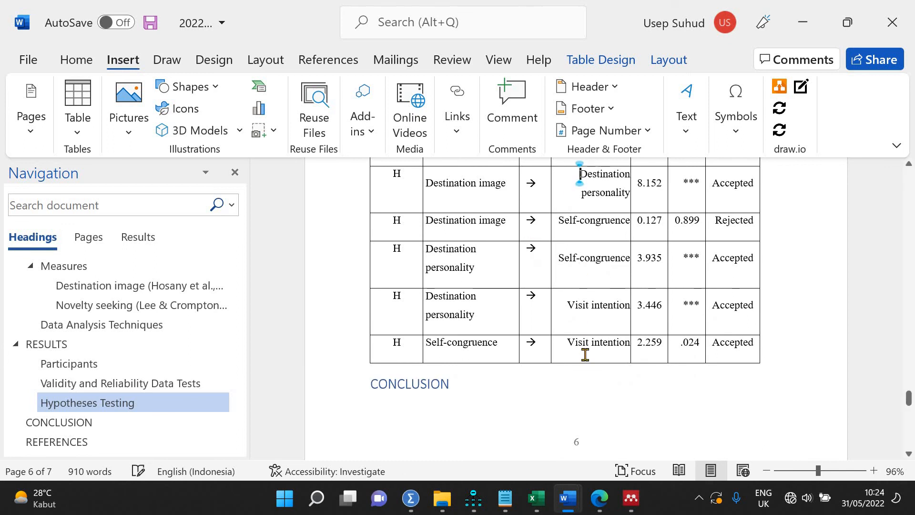